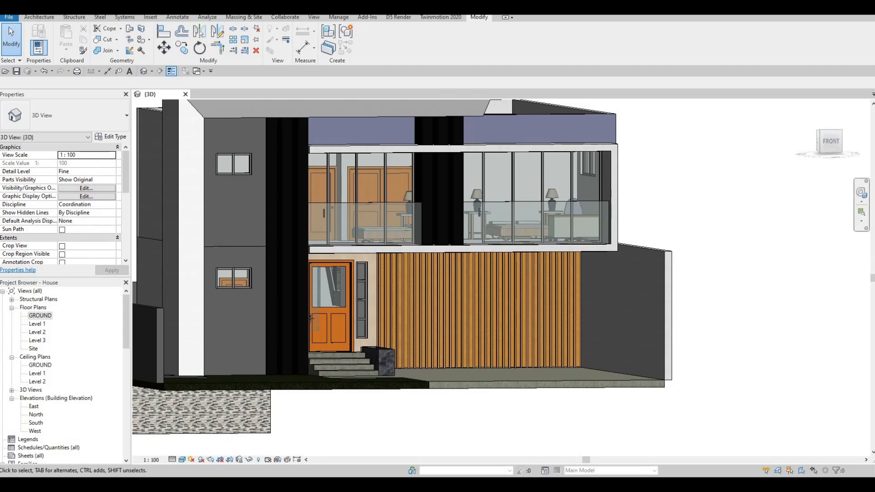
- Switch to Google Drive and download the pot light face base square and pot light face base circle families
left_click_drag(874, 137, 371, 16)
scroll(391, 237, "down", 2)
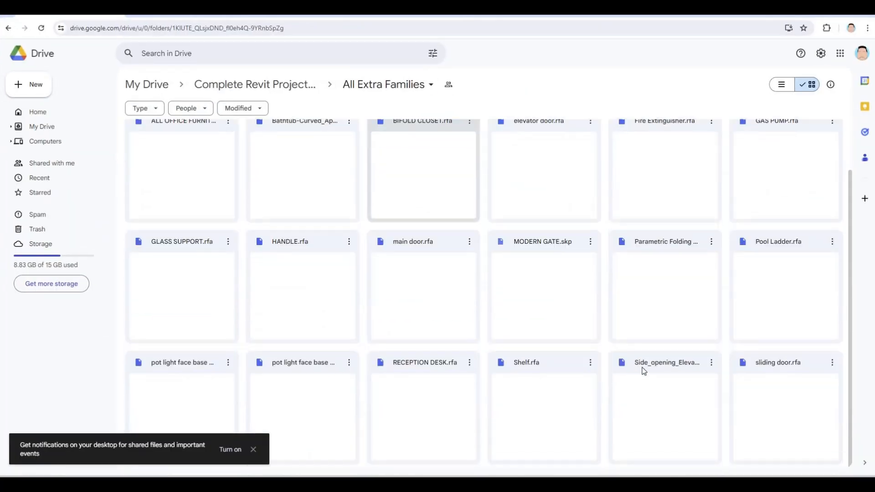
left_click(196, 367)
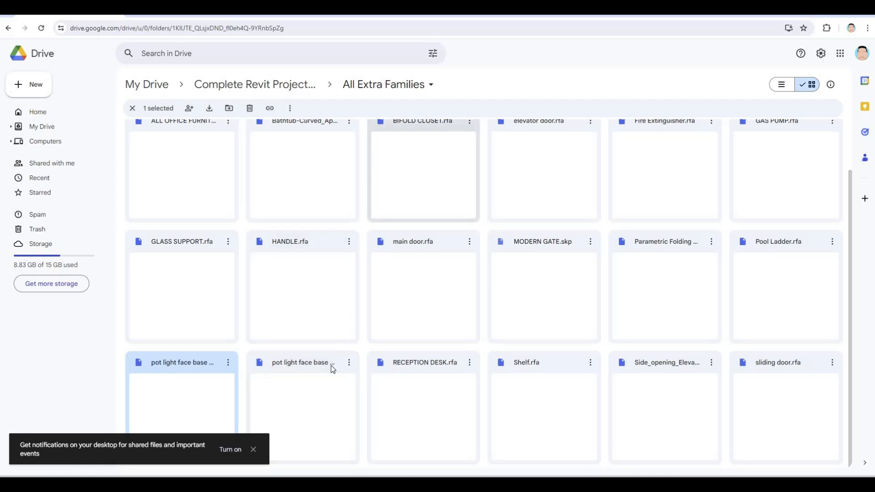
left_click(350, 368)
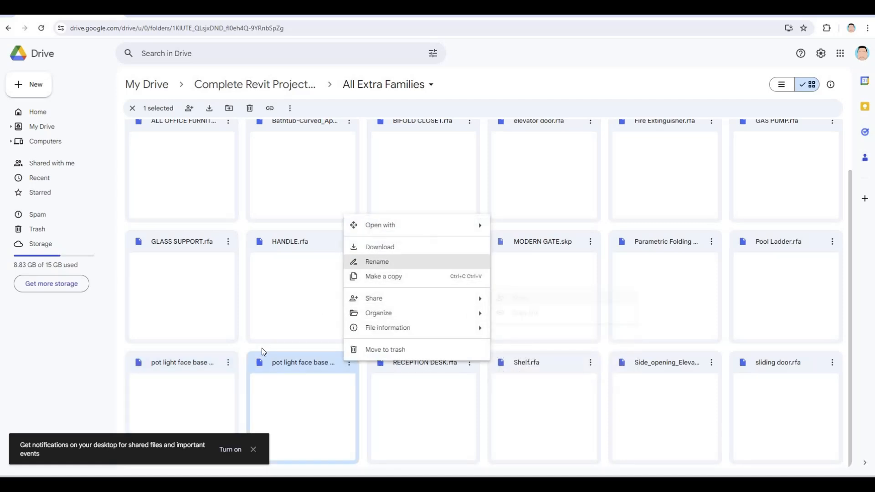
left_click(382, 248)
left_click(229, 364)
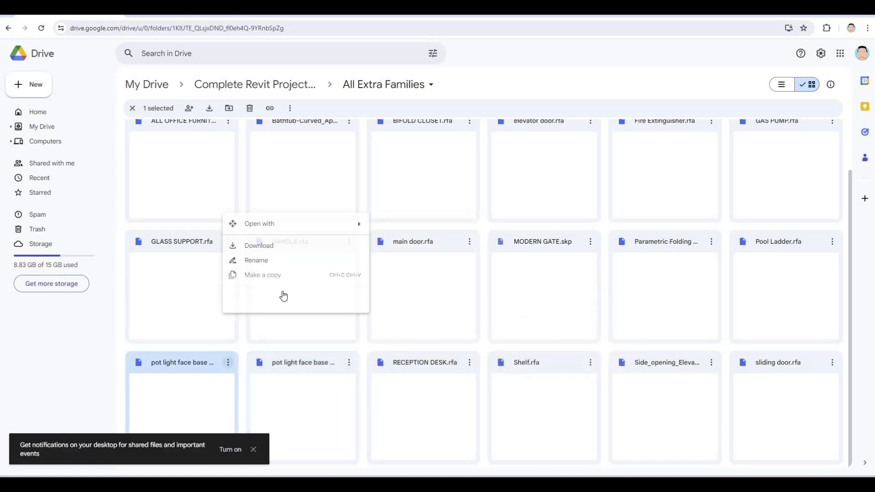
left_click(279, 247)
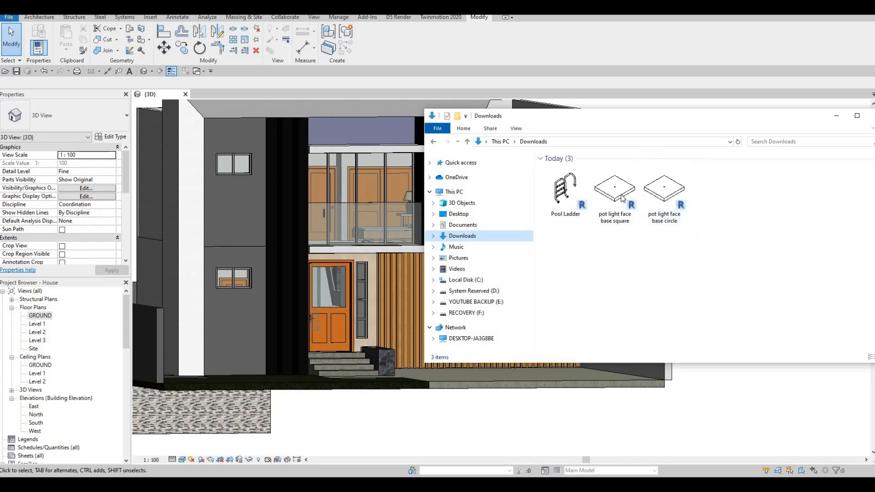
- Expose the undersides of the house's slabs and load the pot light face base square family from the Downloads folder for placement
left_click(319, 318)
middle_click_drag(415, 183, 310, 410)
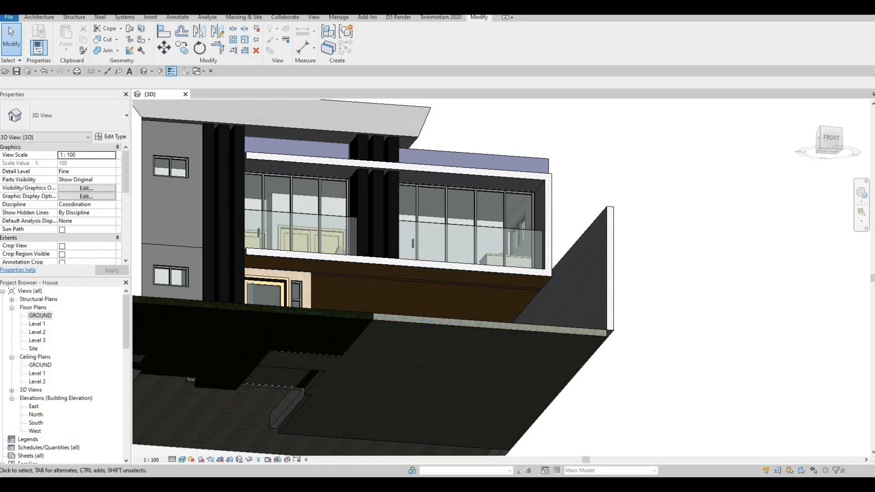
key("alt+Tab")
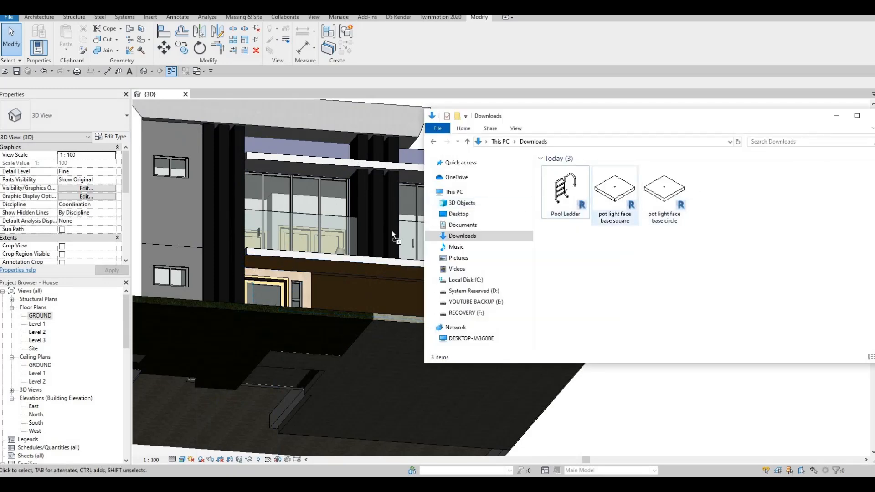
left_click_drag(392, 230, 363, 266)
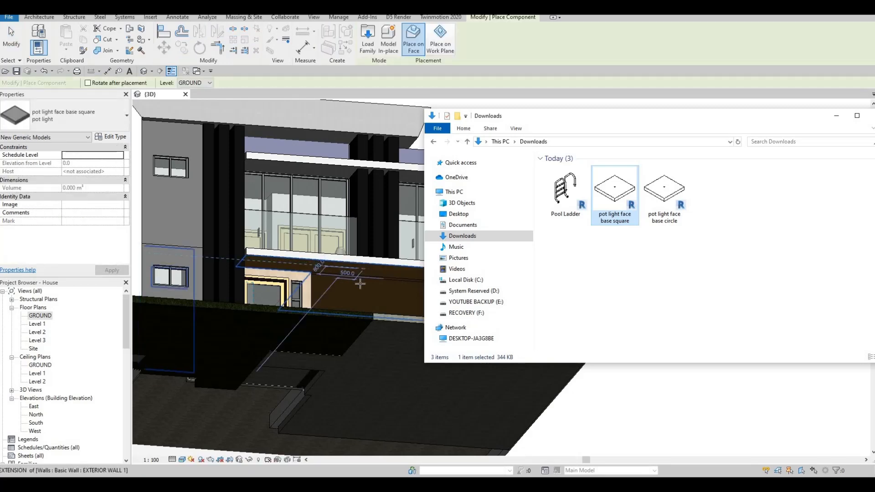
- Place a square pot light on the brown soffit beneath the front balcony, near its outer right corner
scroll(357, 279, "up", 5)
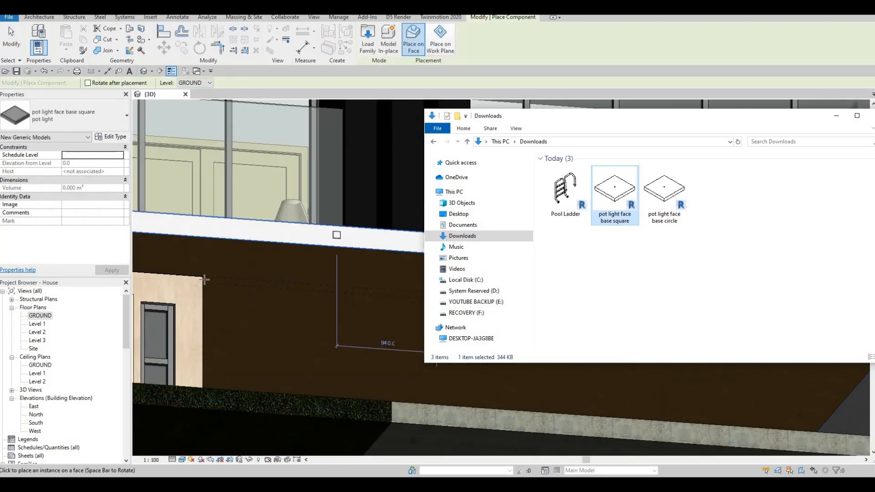
middle_click_drag(301, 281, 295, 274)
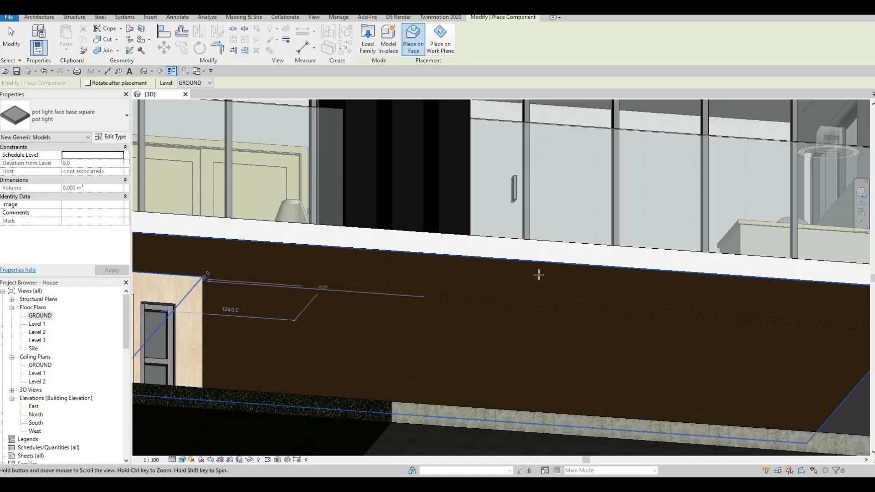
middle_click_drag(568, 275, 398, 275)
scroll(680, 286, "up", 2)
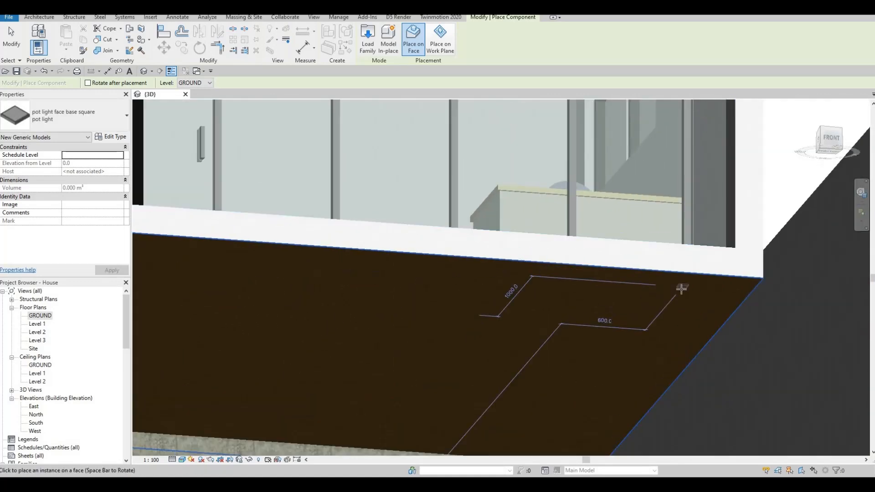
left_click(668, 307)
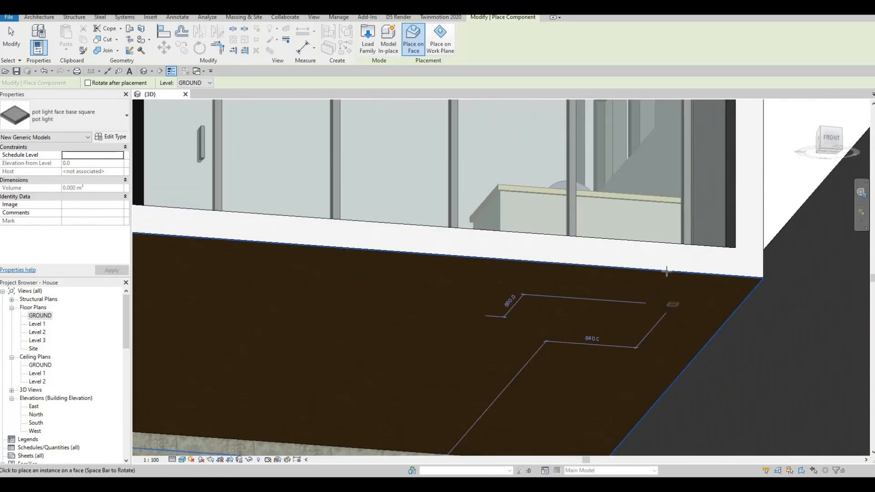
- Place a square pot light on the ceiling of the upper front balcony, near its right end
scroll(666, 271, "down", 2)
middle_click_drag(628, 146, 630, 187)
scroll(630, 215, "up", 1)
scroll(588, 250, "down", 3)
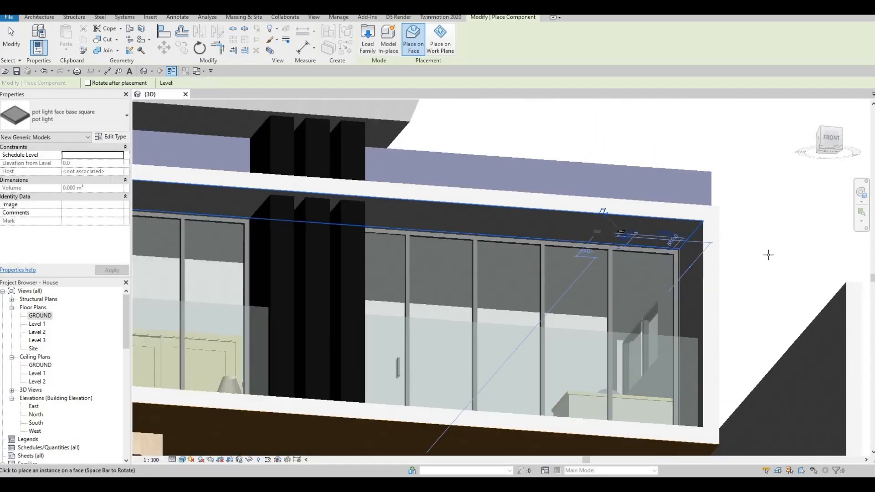
- Place a square pot light on the roof overhang's soffit above the upper window of the grey wall
middle_click_drag(215, 148, 667, 195)
scroll(649, 200, "up", 2)
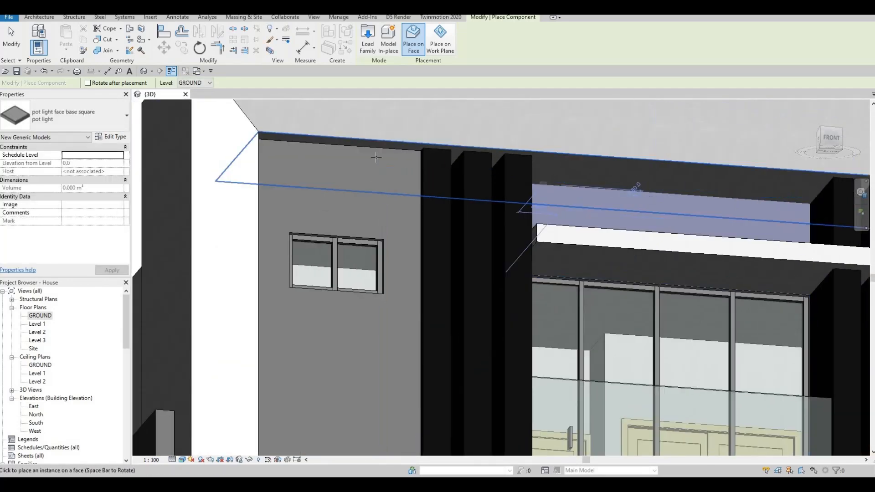
scroll(520, 191, "down", 1)
scroll(377, 157, "up", 5)
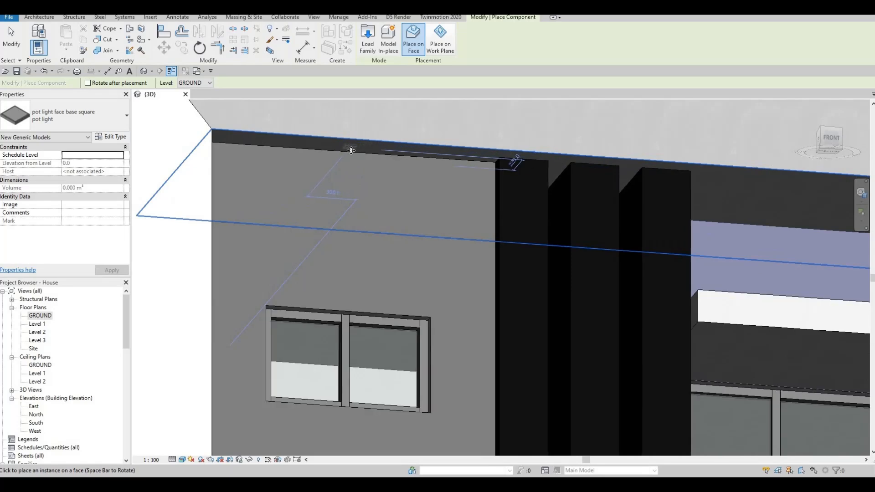
left_click(349, 147)
- Place a square pot light on the brown soffit above the orange entrance door
scroll(350, 148, "down", 5)
middle_click_drag(641, 274, 509, 240)
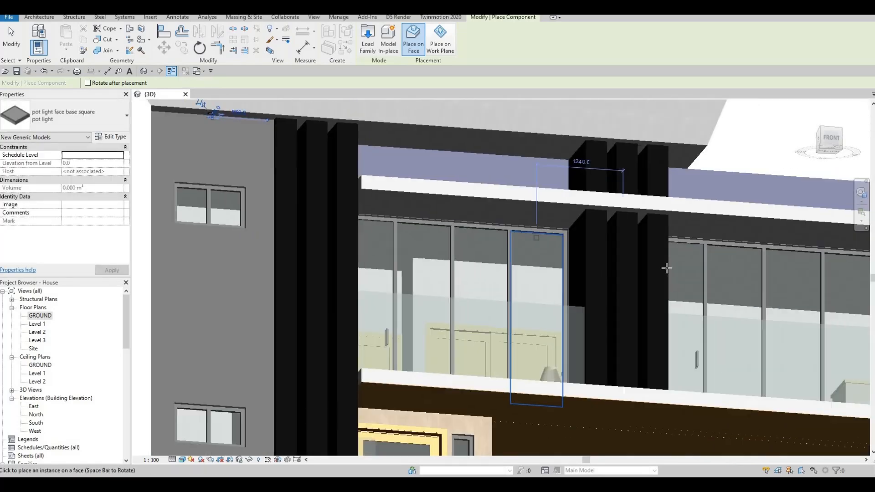
scroll(509, 240, "down", 3)
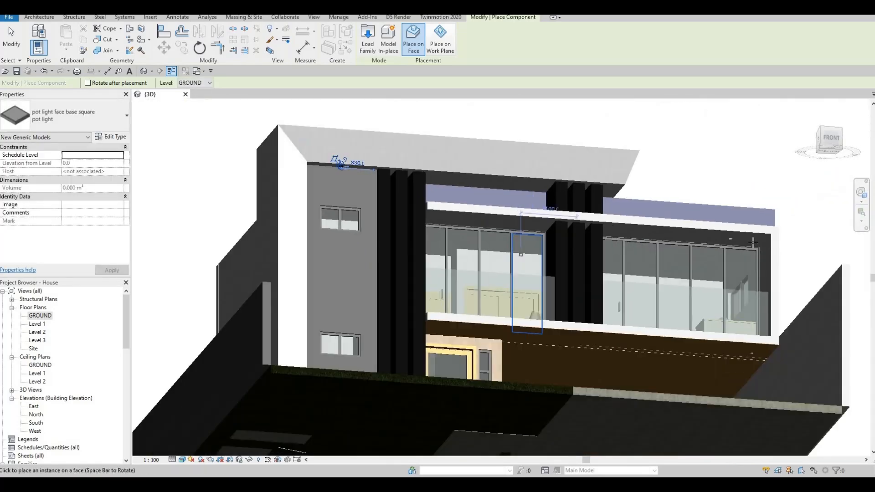
left_click(461, 228)
left_click(756, 353)
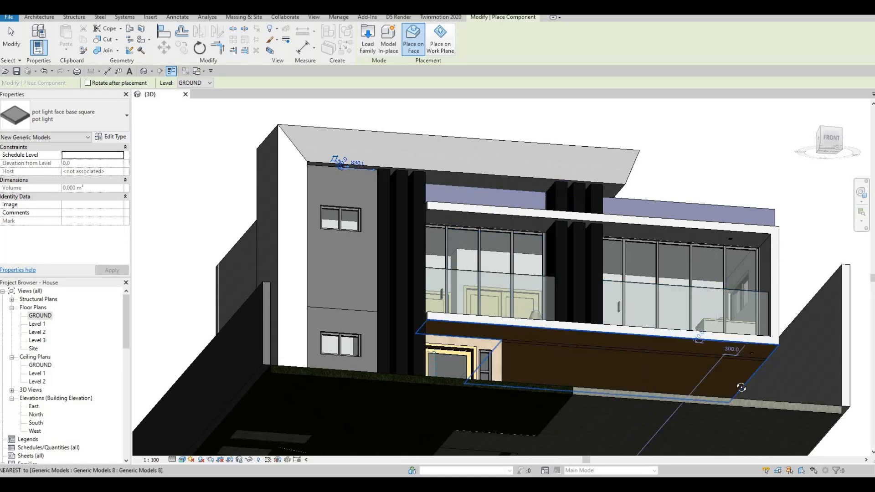
middle_click_drag(575, 337, 565, 357, "shift")
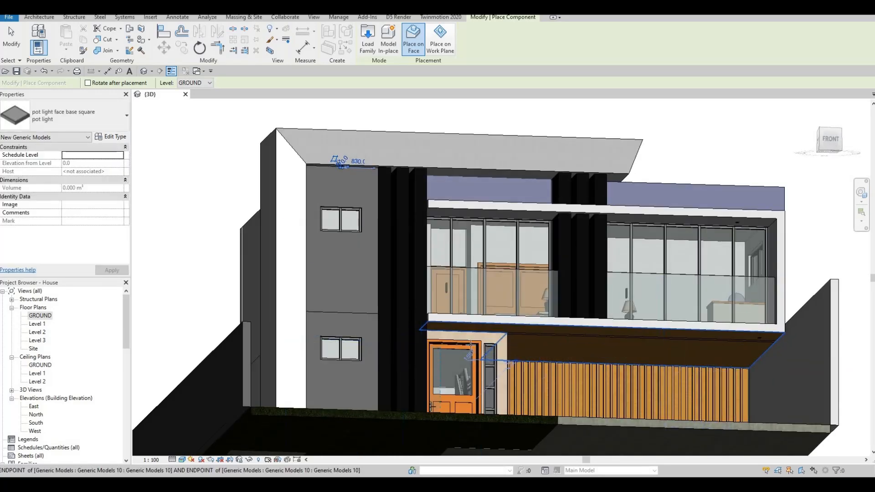
scroll(447, 328, "up", 8)
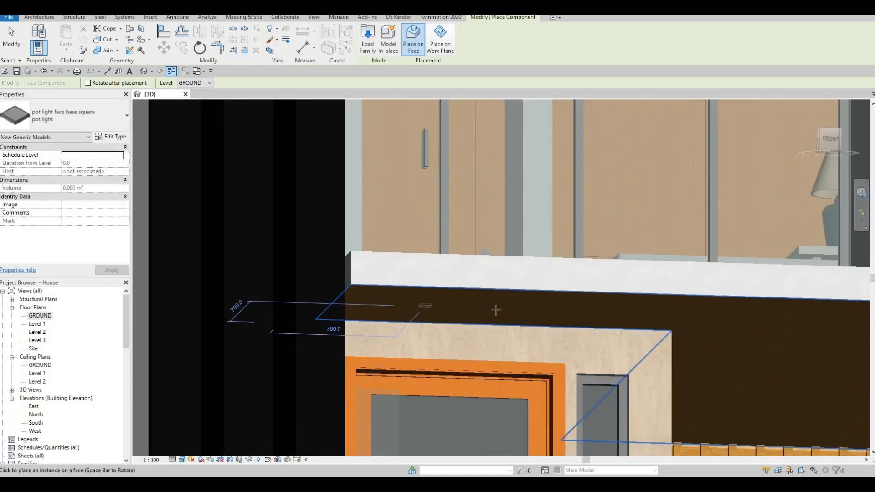
left_click(422, 306)
- Place a square pot light on the underside of the glazed balcony on the left side of the house
scroll(496, 312, "down", 5)
middle_click_drag(731, 377, 859, 316, "shift")
scroll(476, 309, "down", 2)
middle_click_drag(287, 302, 477, 178)
scroll(529, 205, "up", 2)
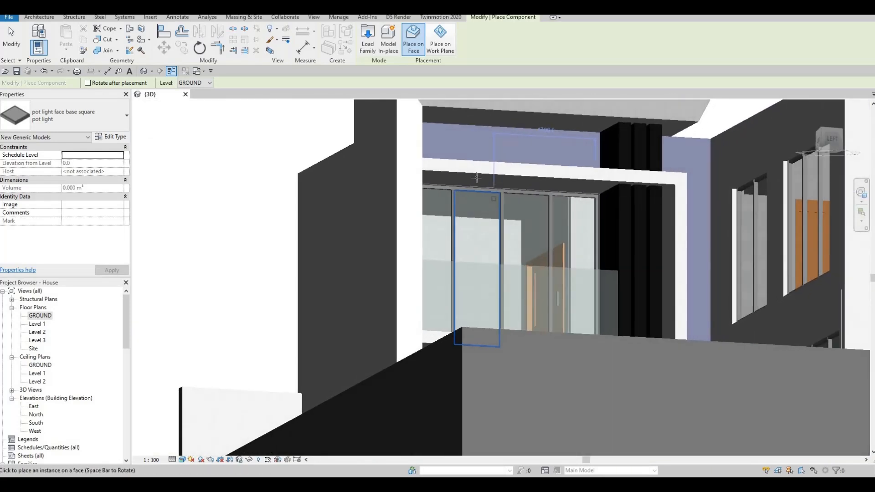
scroll(492, 183, "up", 2)
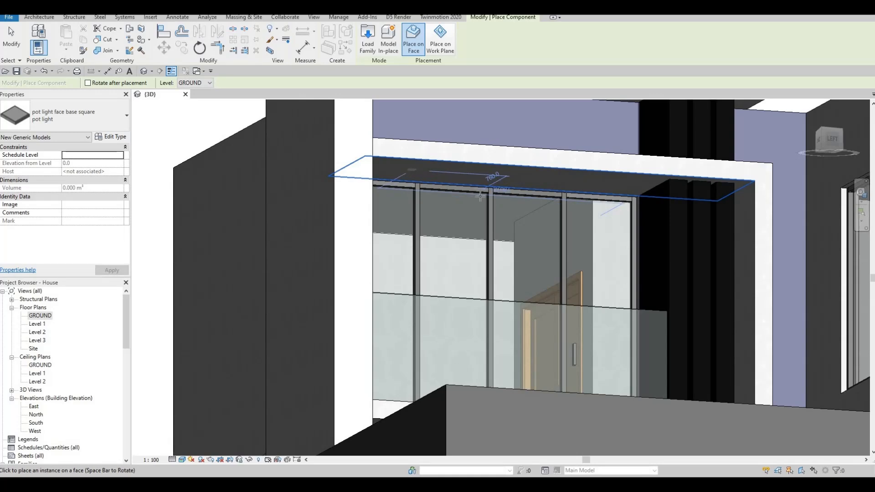
middle_click_drag(480, 196, 558, 330, "shift")
scroll(466, 338, "up", 2)
middle_click_drag(508, 349, 513, 324, "shift")
scroll(514, 324, "down", 6)
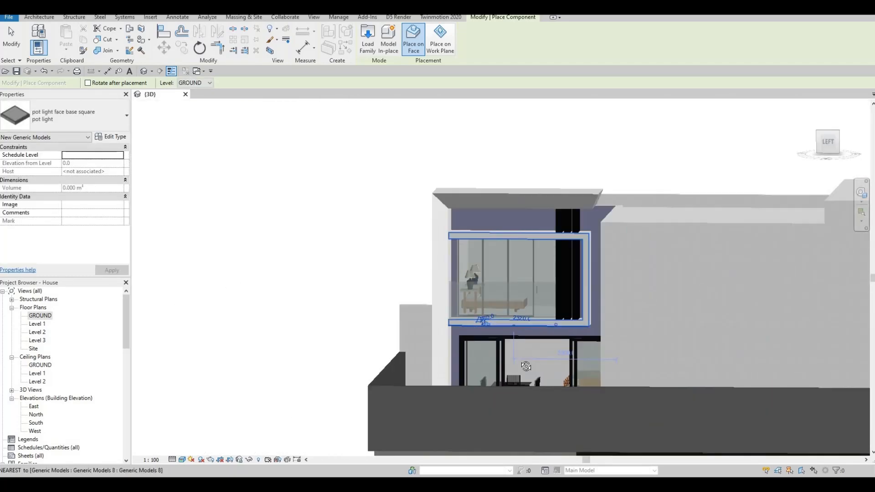
- Examine the pot lights placed on the front soffits, from the entrance door to the balcony's far end
middle_click_drag(570, 373, 442, 309, "shift")
scroll(443, 310, "up", 4)
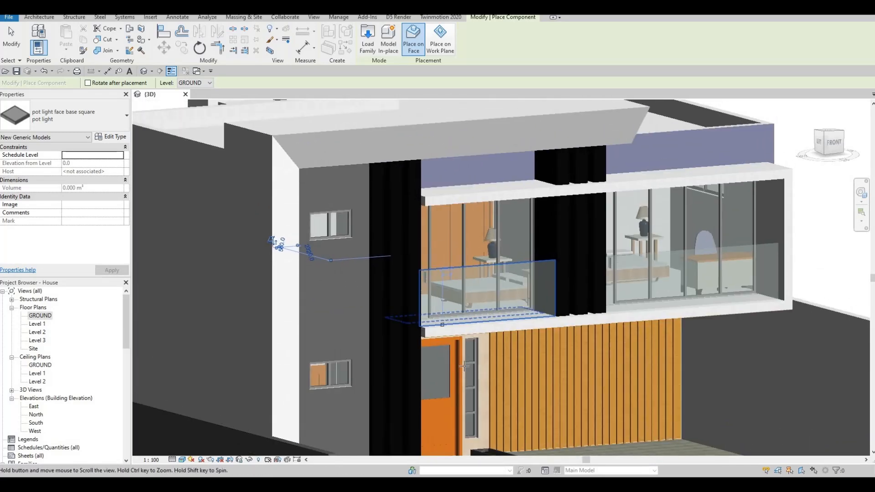
middle_click_drag(429, 299, 430, 255, "shift")
middle_click_drag(400, 189, 406, 203)
scroll(406, 202, "up", 3)
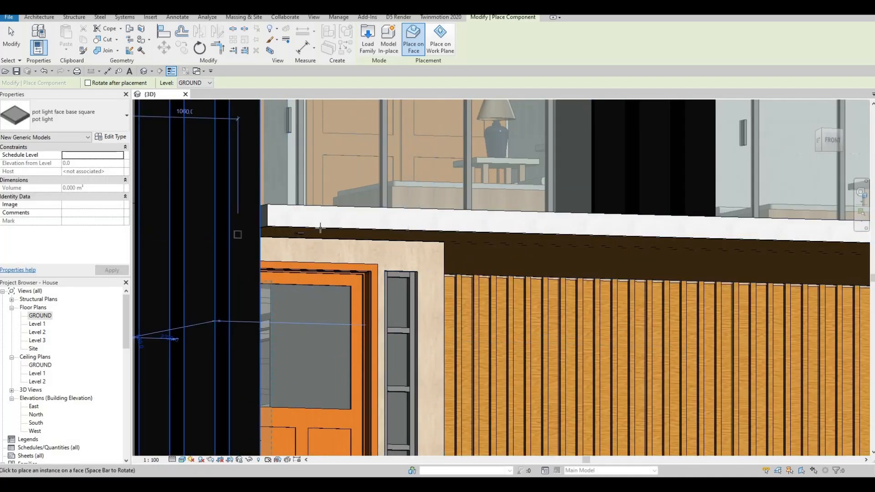
scroll(541, 221, "down", 4)
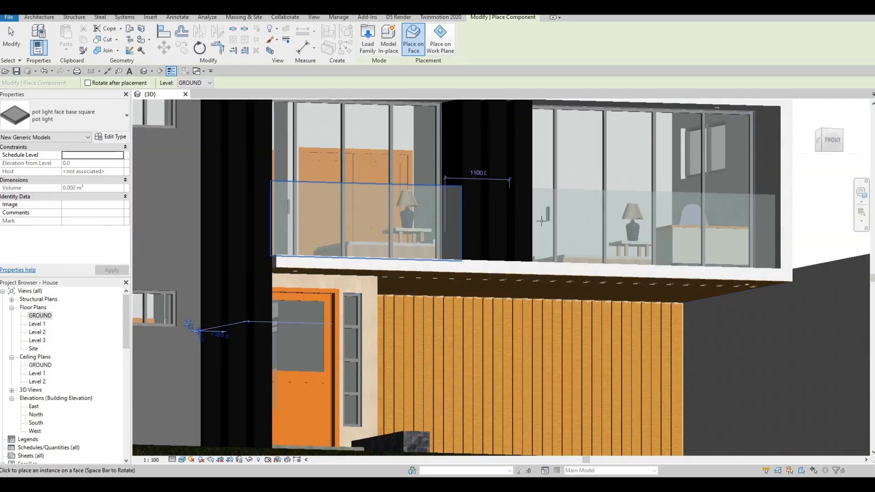
middle_click_drag(541, 221, 517, 254)
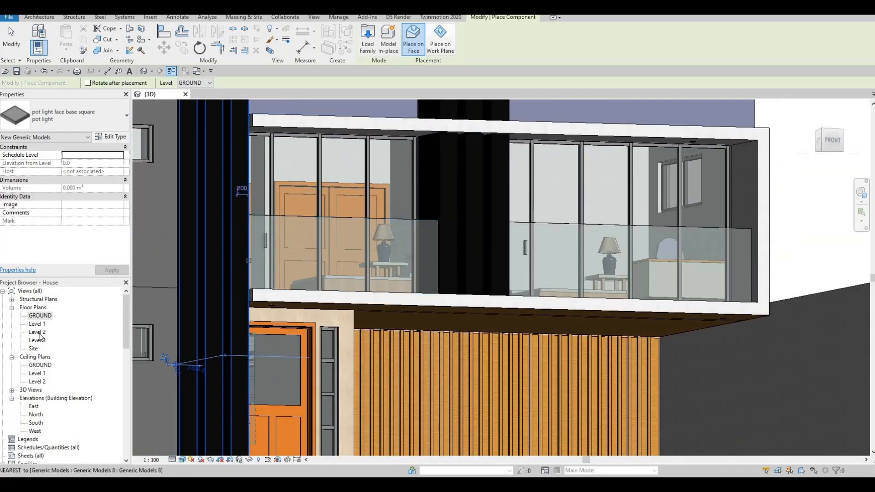
- Check the Level 2 and Level 3 floor plans for the pot lights and select the one at the front balcony on Level 2
double_click(37, 332)
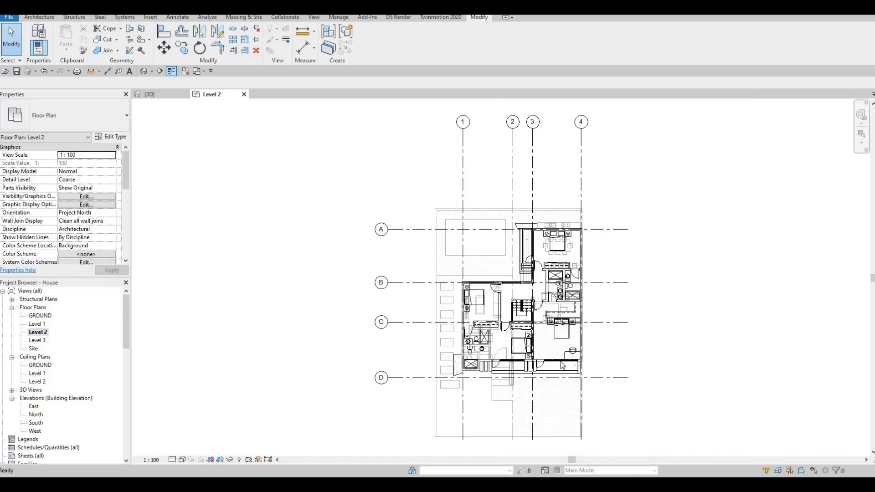
scroll(592, 384, "up", 5)
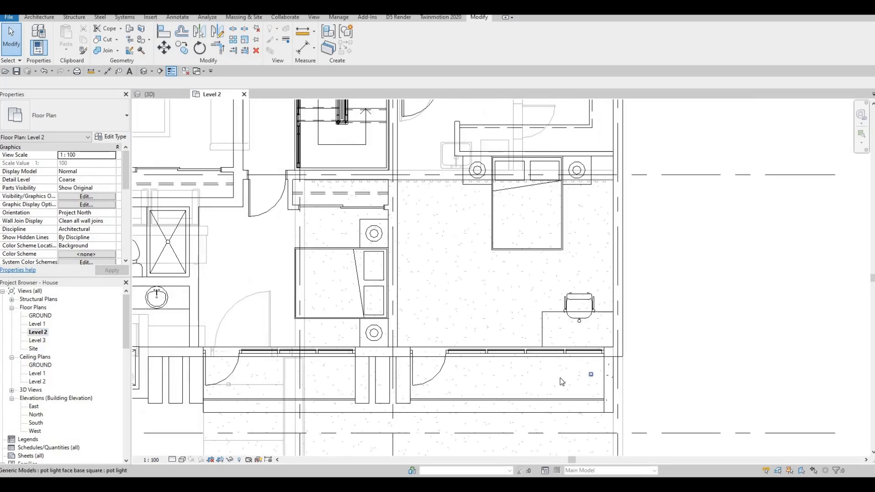
double_click(37, 340)
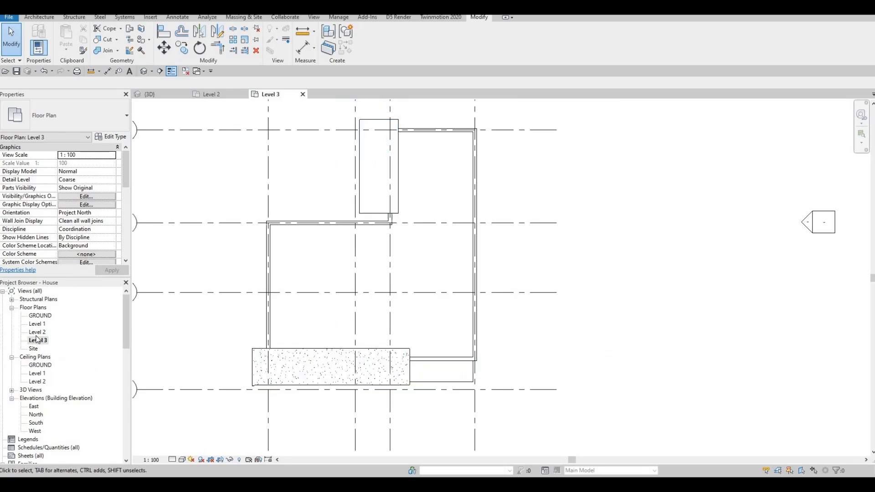
double_click(37, 331)
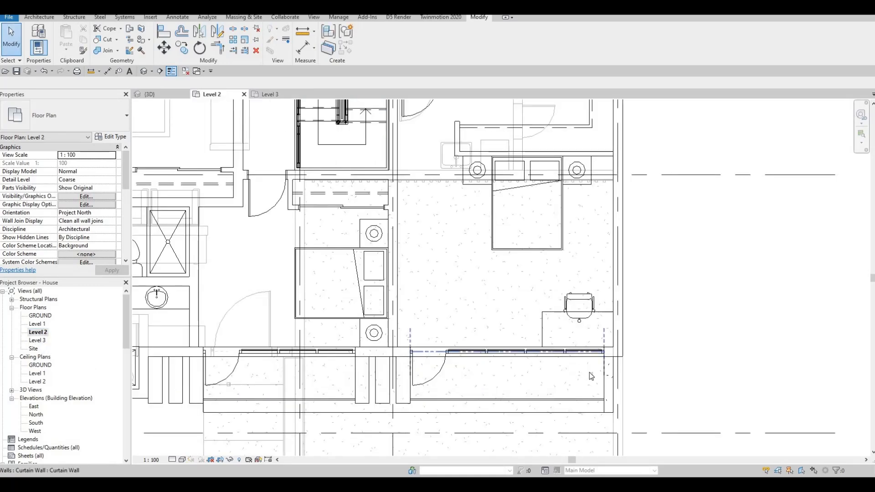
left_click(589, 373)
middle_click_drag(314, 178, 294, 146)
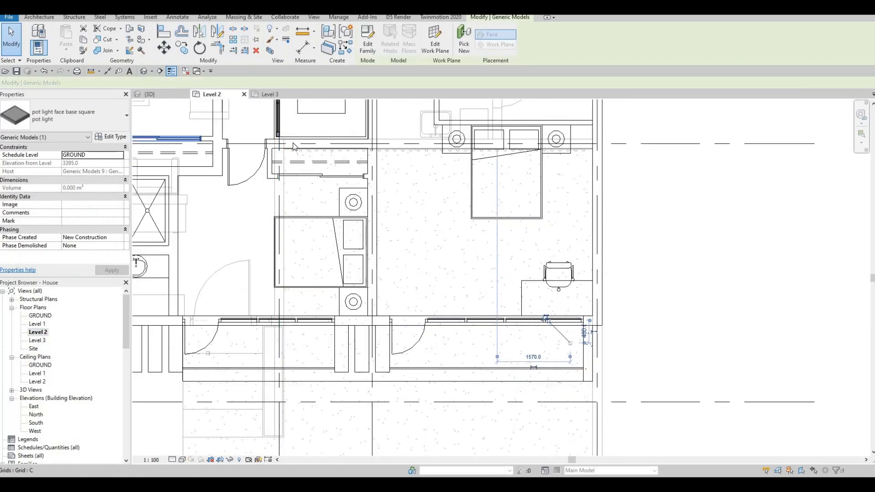
- Check in the 3D view which soffit hosts the selected pot light
left_click(150, 95)
middle_click_drag(770, 385, 768, 325, "shift")
scroll(702, 311, "up", 4)
scroll(702, 307, "down", 3)
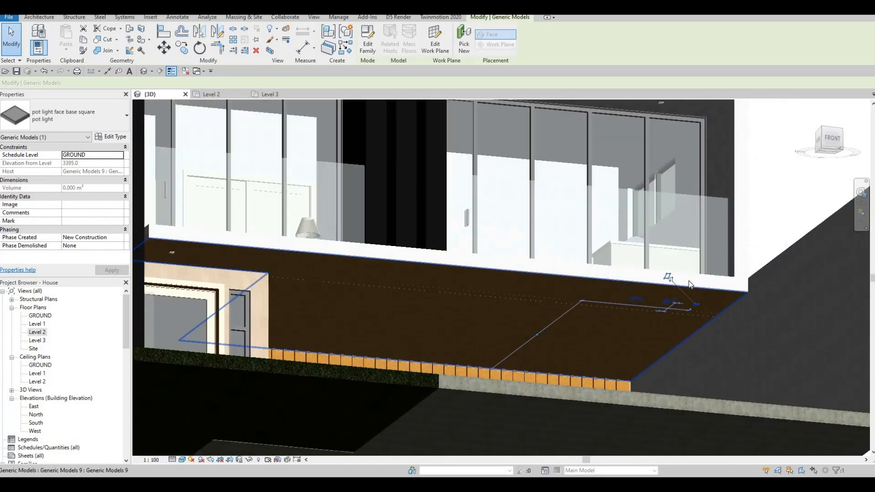
middle_click_drag(623, 173, 621, 227)
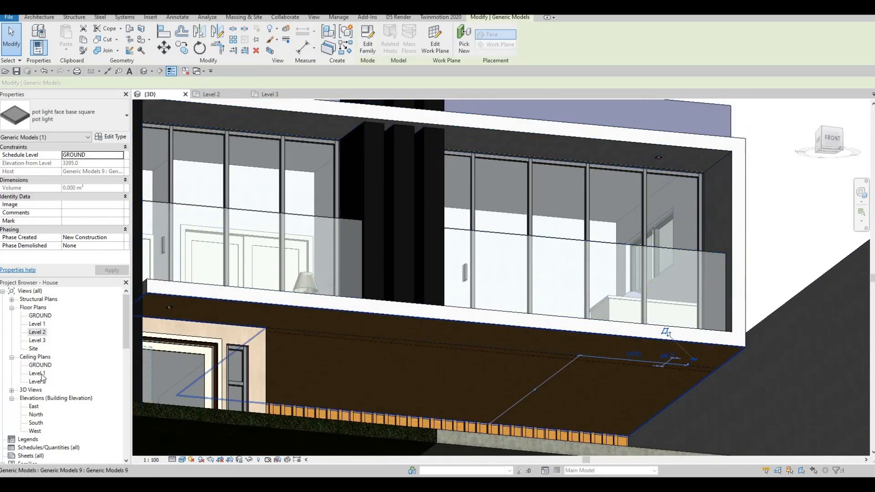
- Open the Level 2 ceiling plan and select the pot light on the right-hand front balcony
double_click(37, 382)
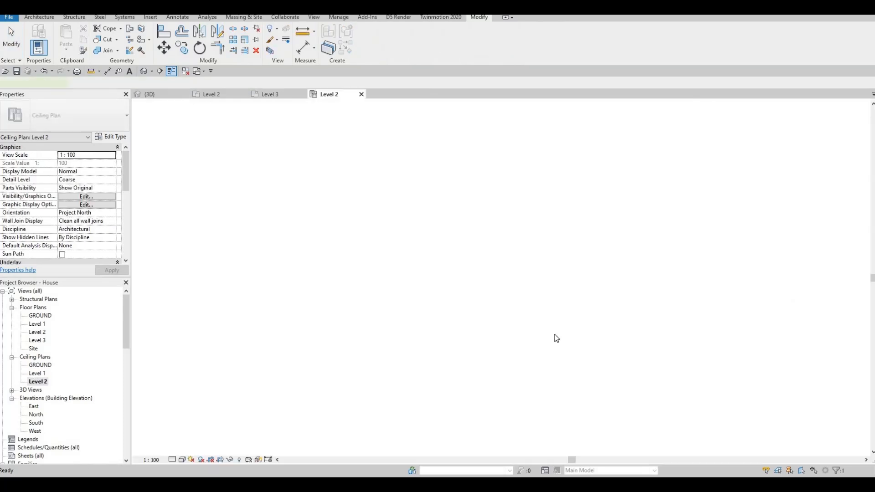
scroll(524, 313, "up", 6)
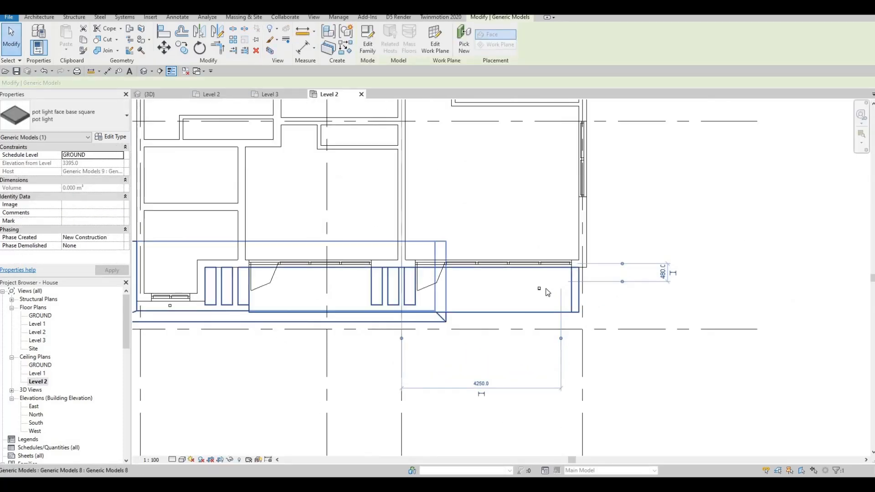
key("Escape")
left_click(547, 290)
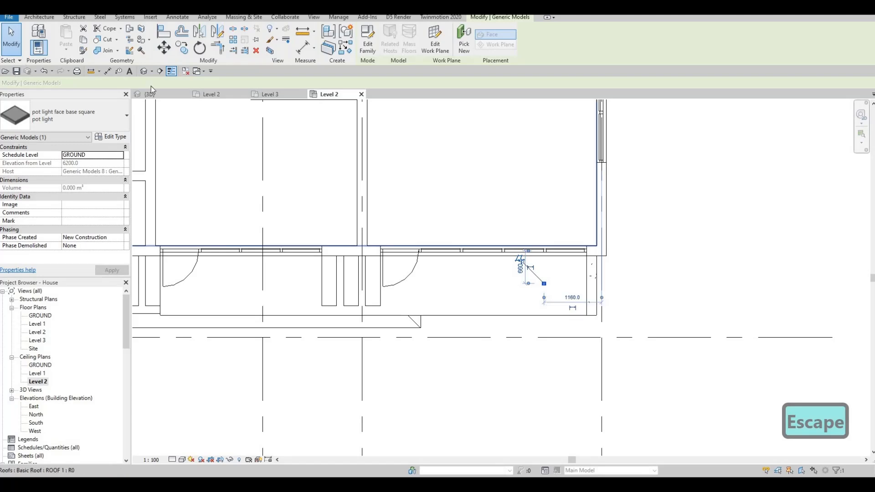
- Check in the 3D view where the selected balcony pot light sits, and return to the Level 2 ceiling plan
key("ctrl+Tab")
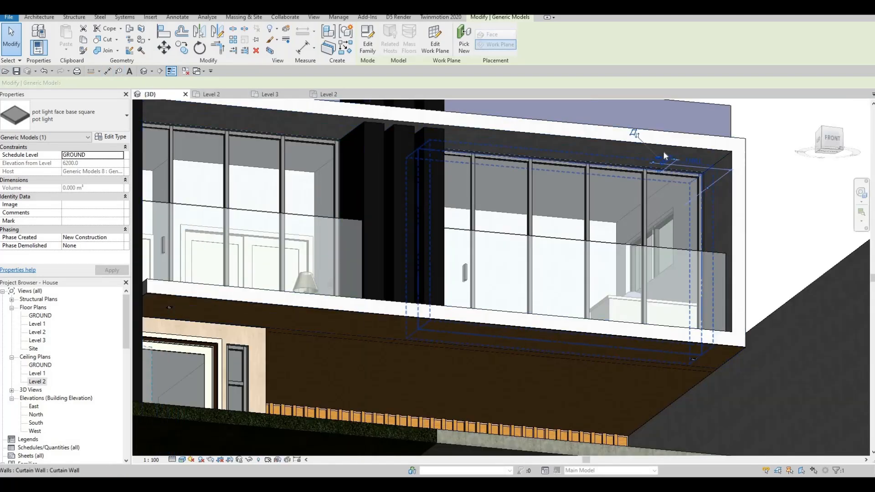
key("ctrl+Tab")
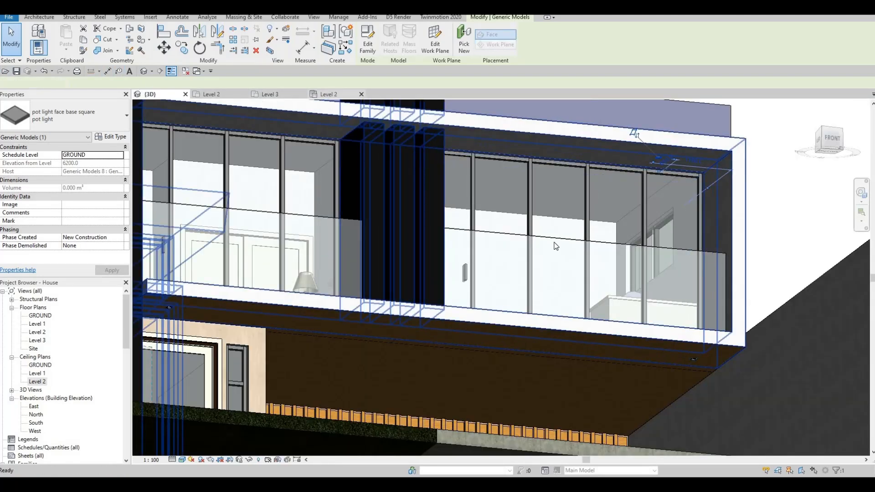
scroll(541, 268, "up", 5)
scroll(542, 269, "down", 3)
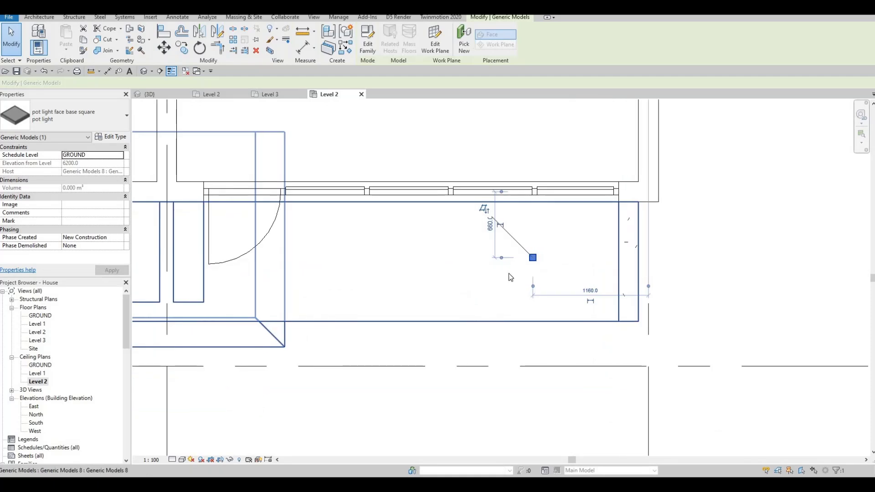
key("Escape")
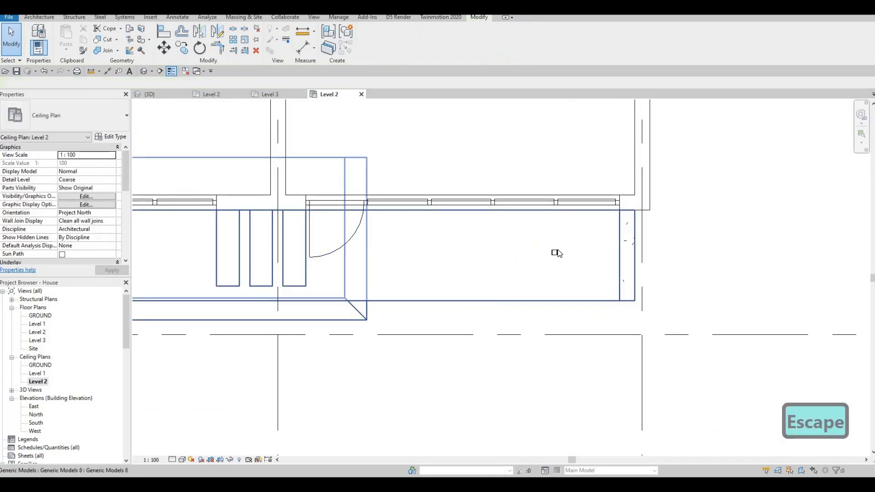
- Move the right-hand balcony's pot light towards the end wall, about 560 mm from the gridline and 660 mm from the glazed wall
left_click(554, 252)
scroll(557, 250, "up", 2)
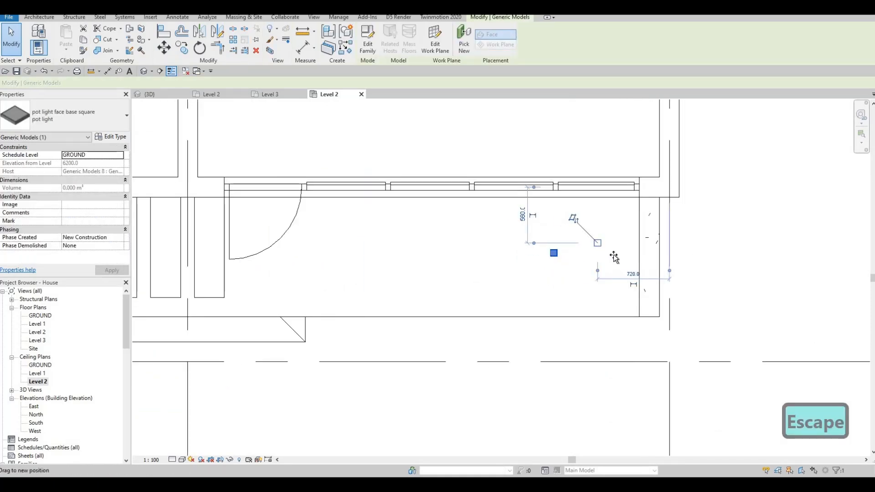
left_click_drag(614, 256, 615, 260)
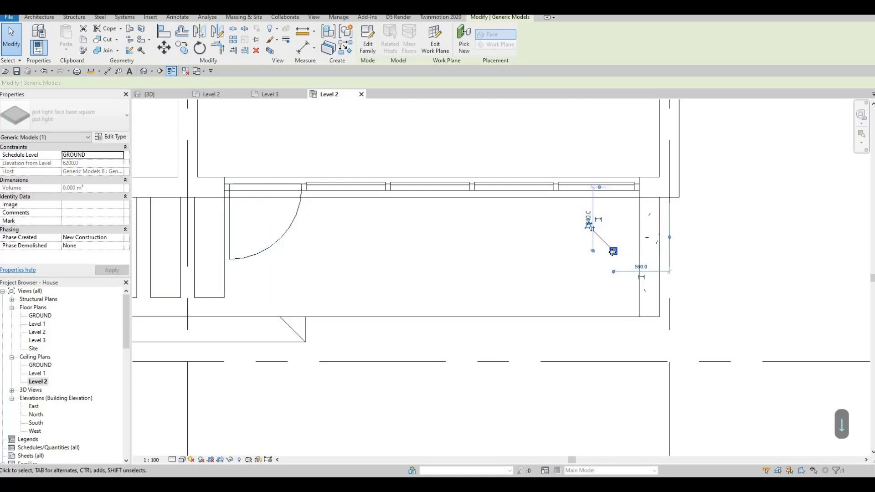
key("Down")
key("Down")
key("Up")
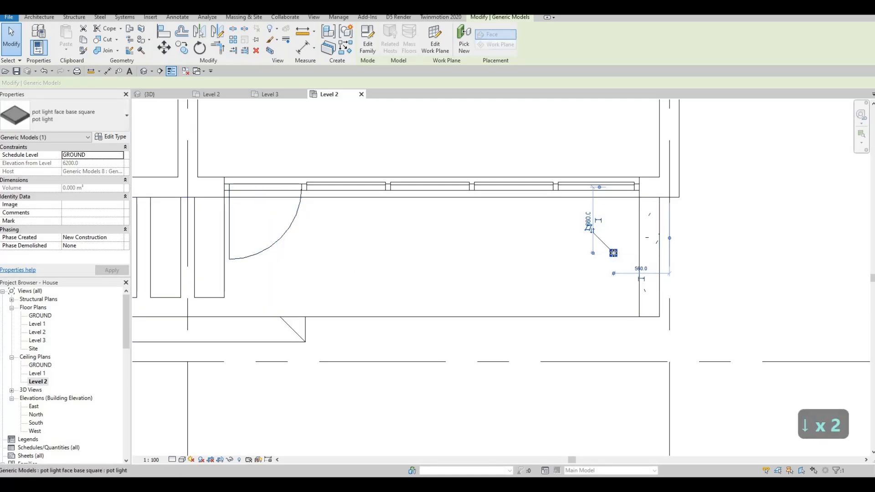
- Copy the pot light horizontally 1000 mm to the left along the balcony ceiling
key("c")
key("o")
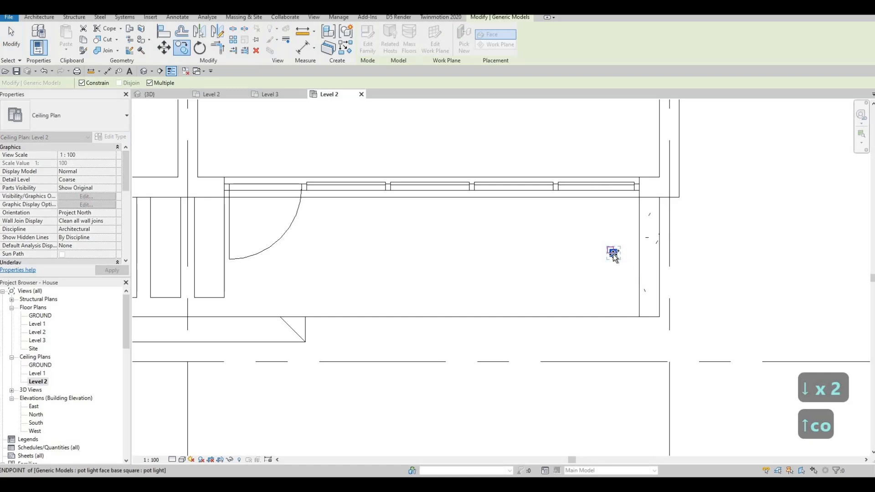
left_click(613, 257)
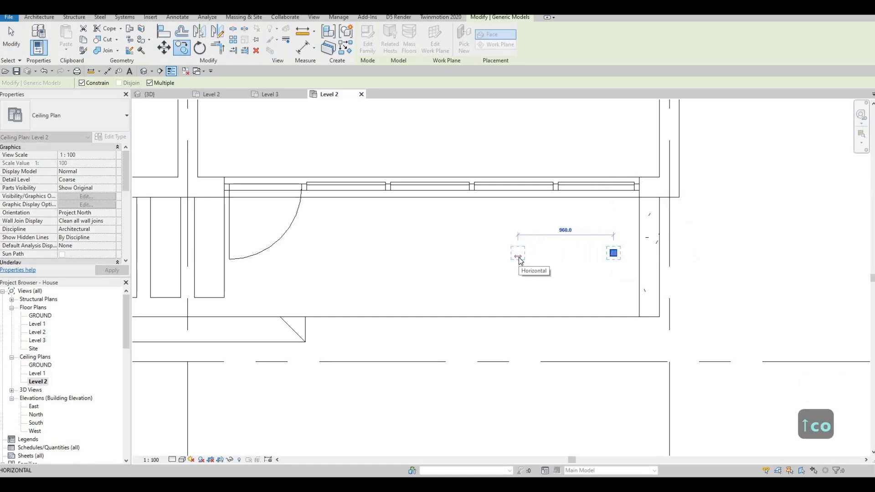
type("1000")
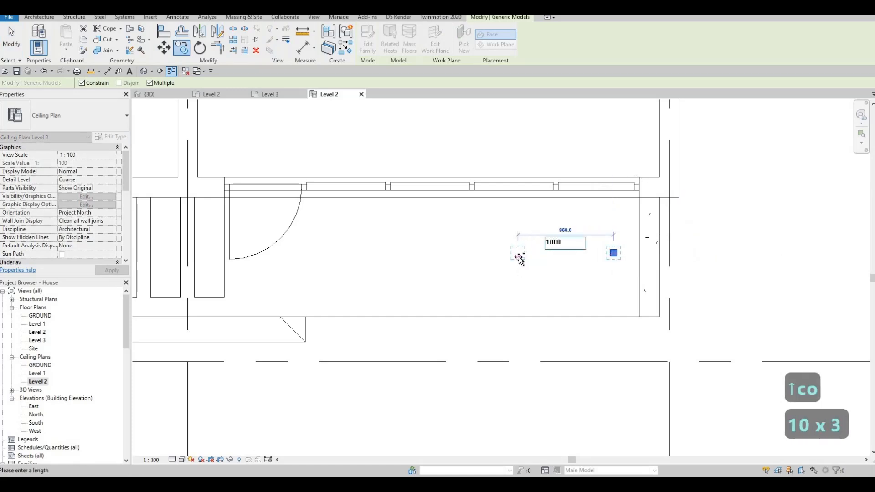
key("Return")
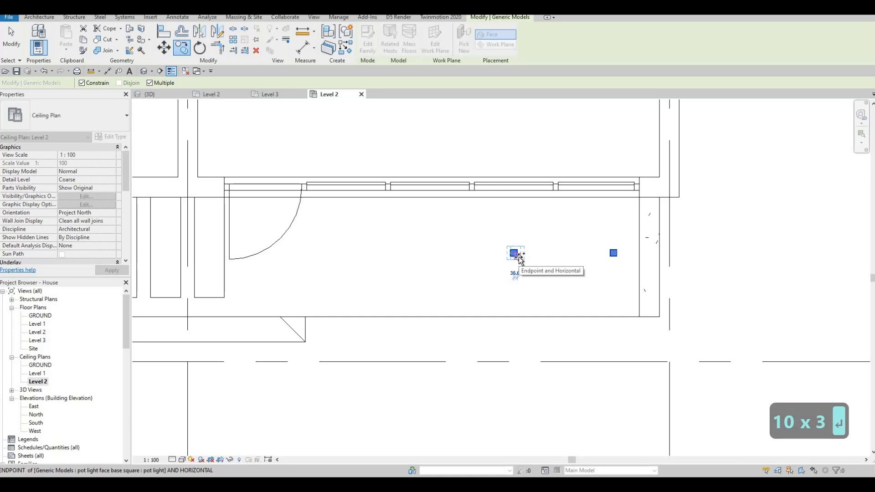
- Copy the pot light twice more at the same 1000 mm spacing to complete a row of four along the balcony
key("c")
key("o")
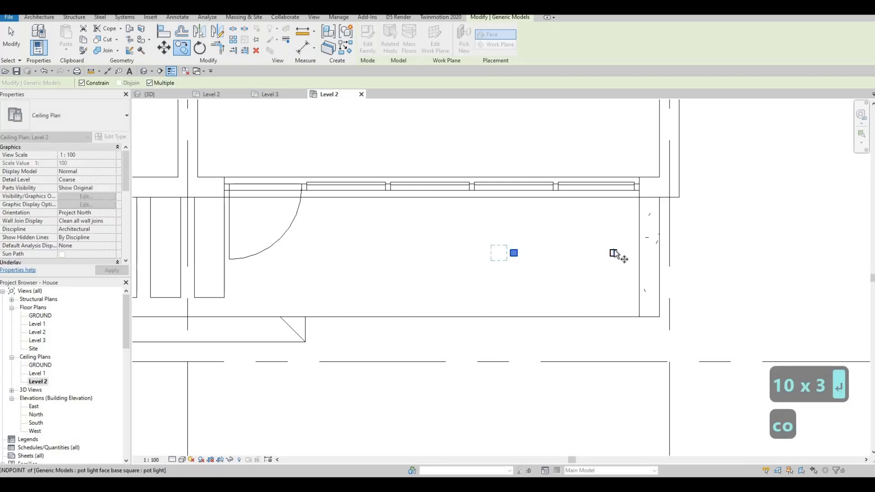
scroll(614, 252, "up", 2)
left_click(613, 253)
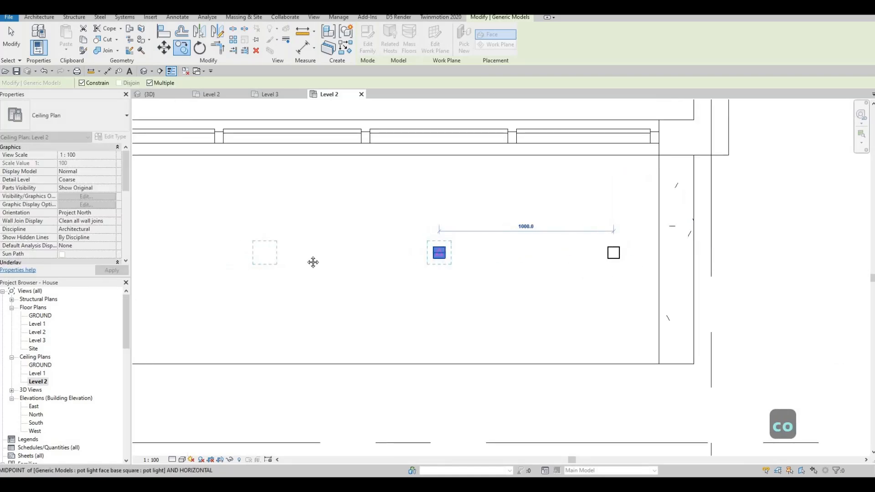
middle_click_drag(312, 262, 439, 262)
left_click(439, 253)
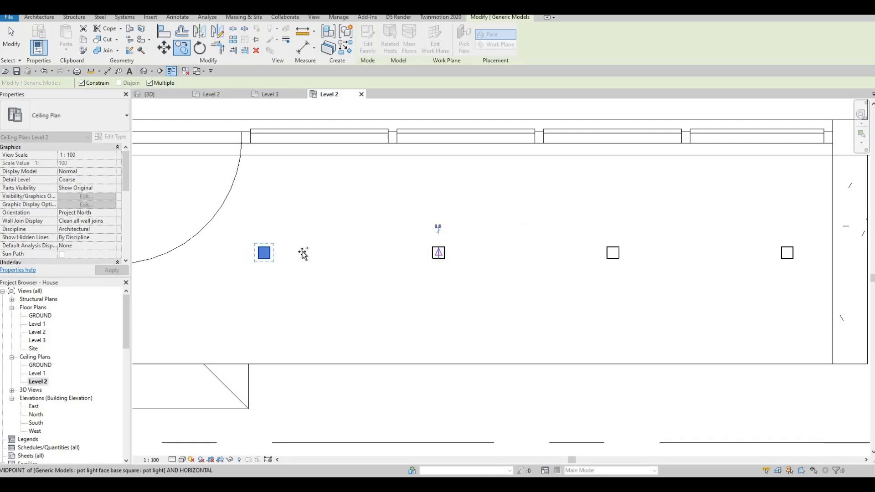
scroll(289, 250, "down", 1)
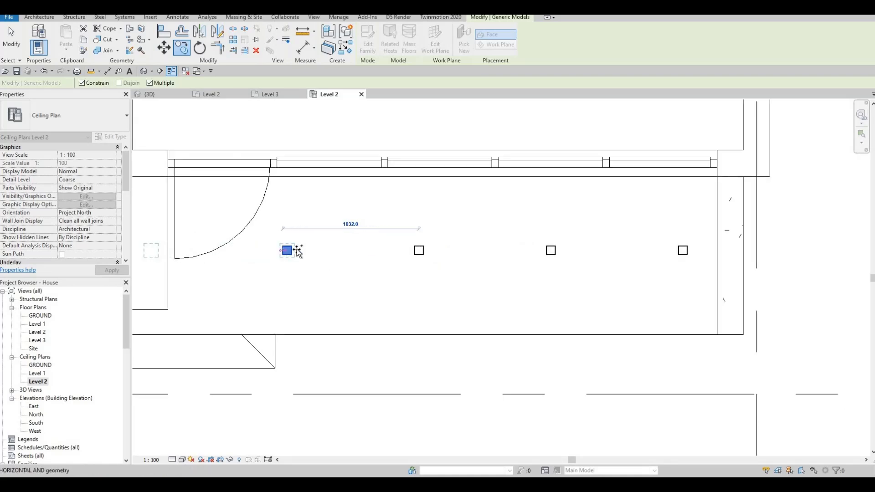
left_click(286, 249)
scroll(287, 251, "down", 1)
key("Escape")
key("Escape")
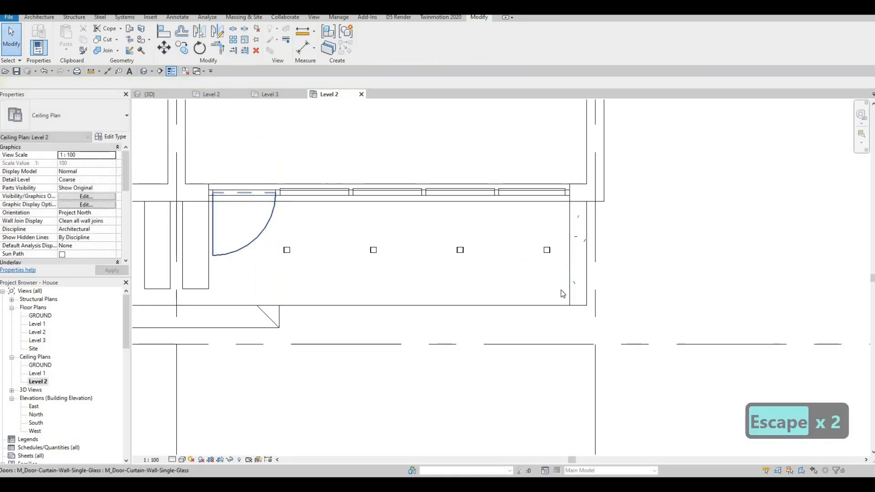
- Select the row of four pot lights and nudge it left to centre it along the balcony ceiling
left_click_drag(242, 217, 562, 294)
key("Left")
key("Left")
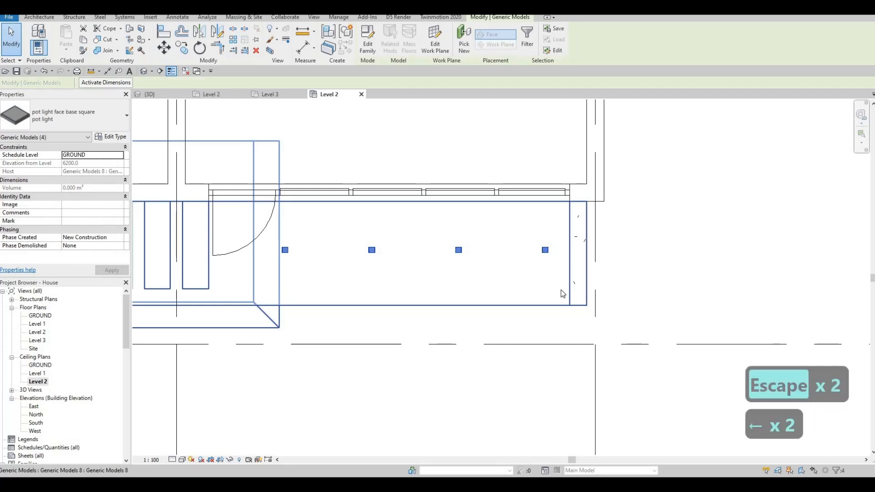
key("Left")
key("Left")
key("Left")
key("Left")
key("Left")
key("Left")
key("Left")
key("Left")
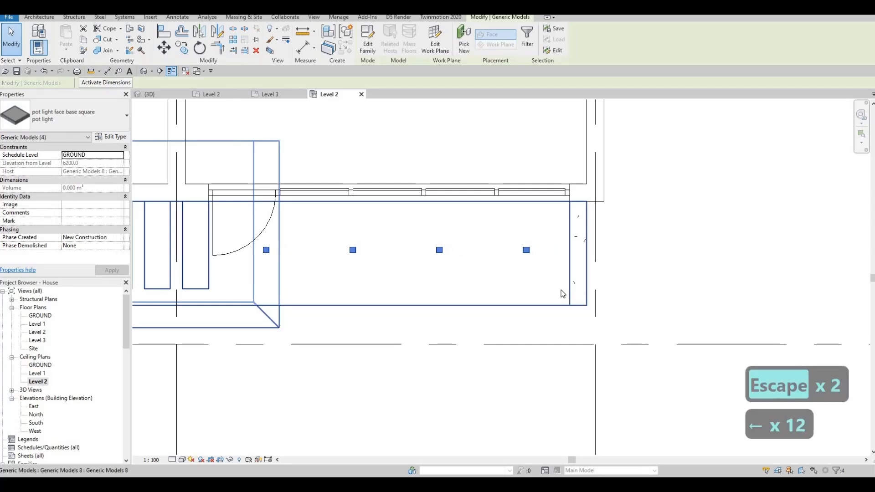
key("Left")
key("Left")
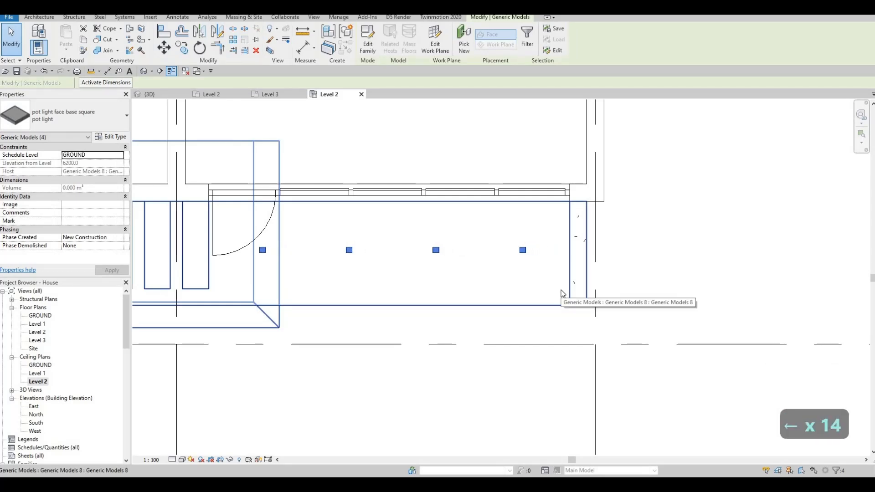
- Copy the row of four pot lights about 4900 mm left onto the adjacent front balcony and nudge the copies into place
scroll(561, 290, "down", 4)
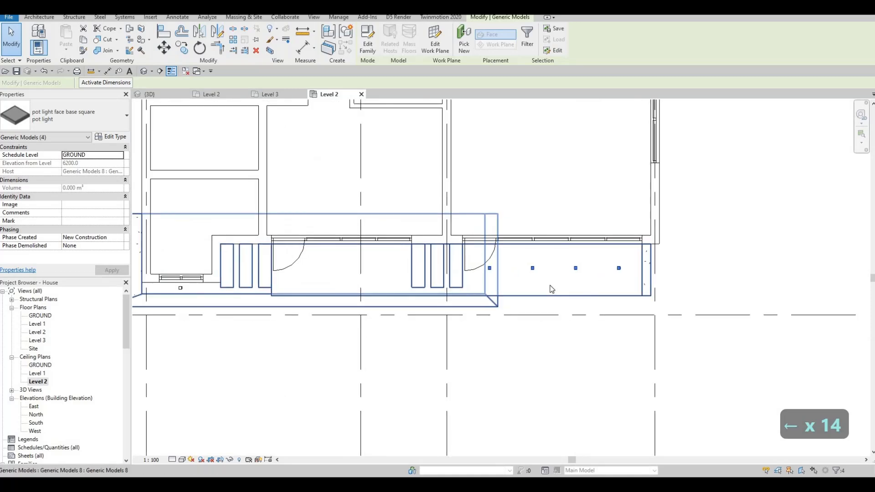
key("c")
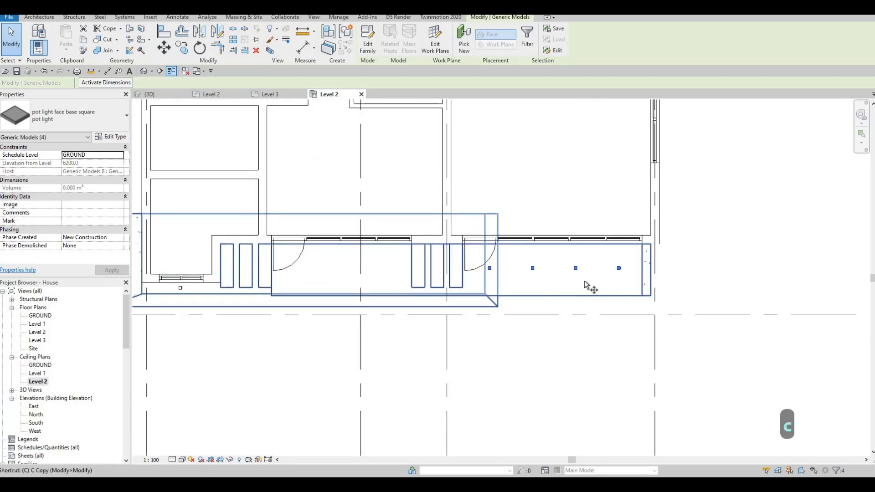
key("o")
left_click(618, 268)
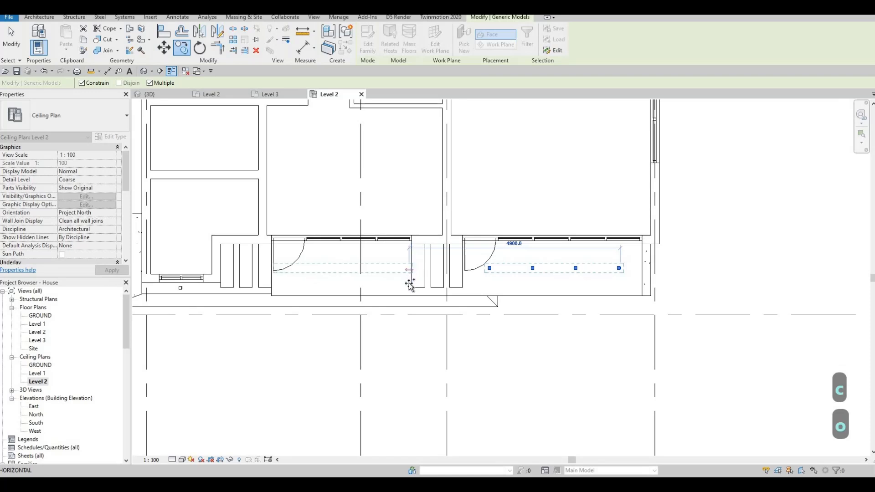
left_click(409, 284)
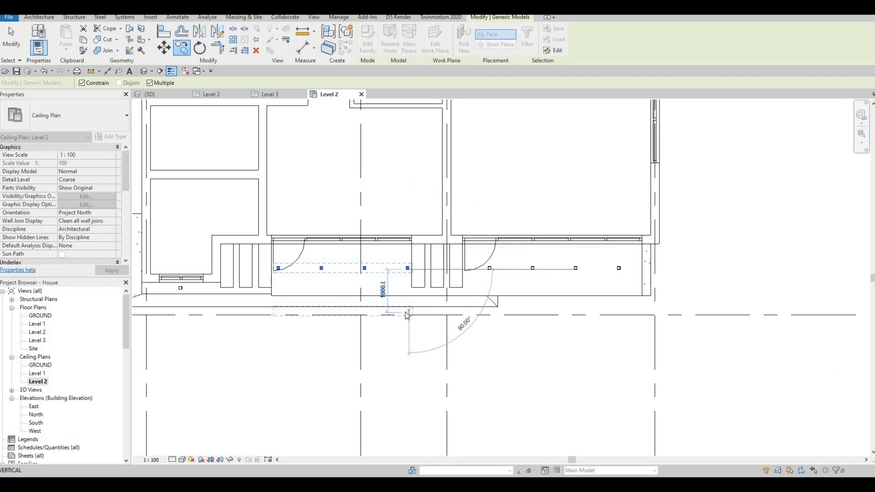
key("Escape")
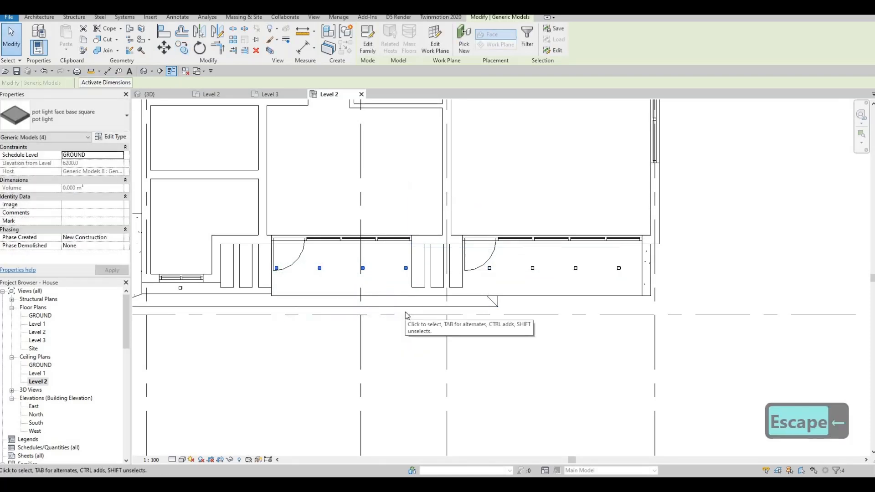
key("Escape")
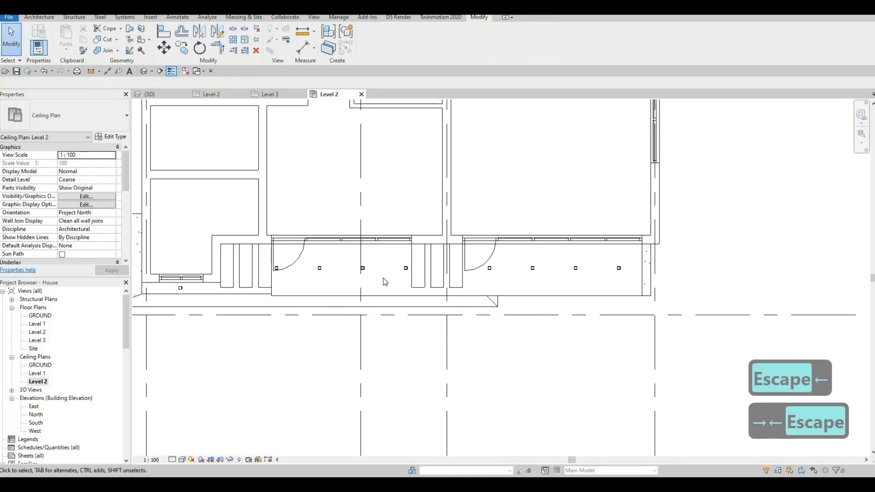
- Move the pot light in front of the small window to line up with the window's right edge, about 300 mm from the reference to its right
middle_click_drag(300, 259, 429, 231)
scroll(305, 266, "up", 1)
left_click(302, 264)
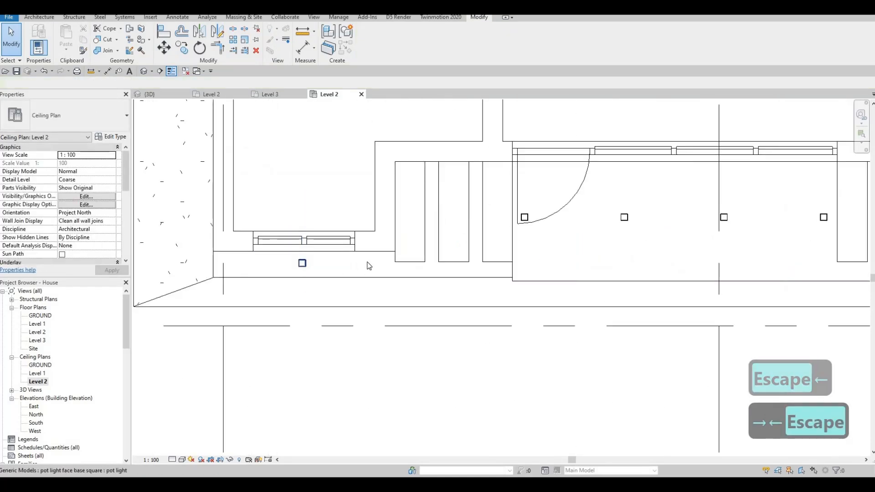
scroll(367, 263, "up", 2)
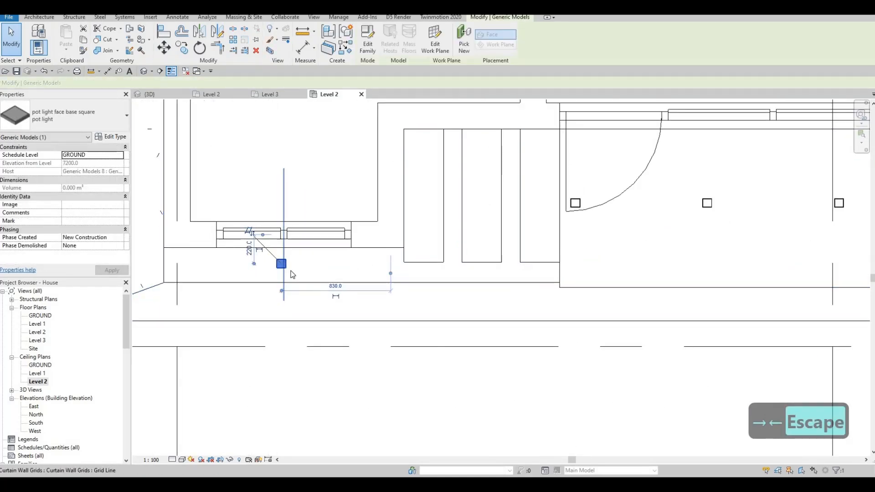
mouse_move(360, 266)
left_mouse_down()
mouse_move(372, 268)
mouse_move(357, 267)
left_mouse_up()
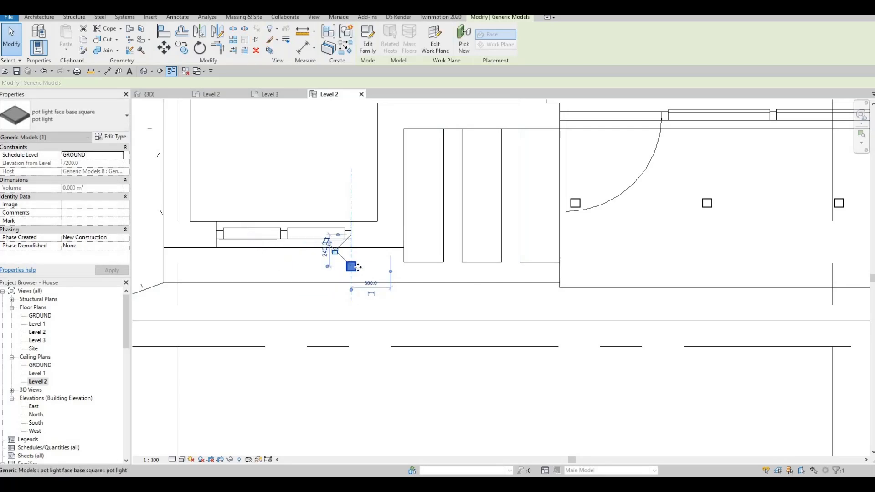
- Copy the pot light in front of the small window 1000 mm to the left
key("c")
key("o")
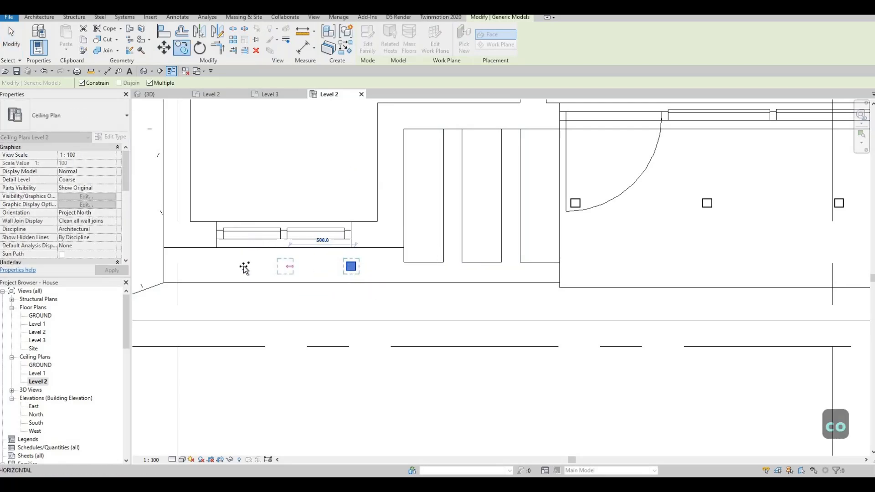
type("1000")
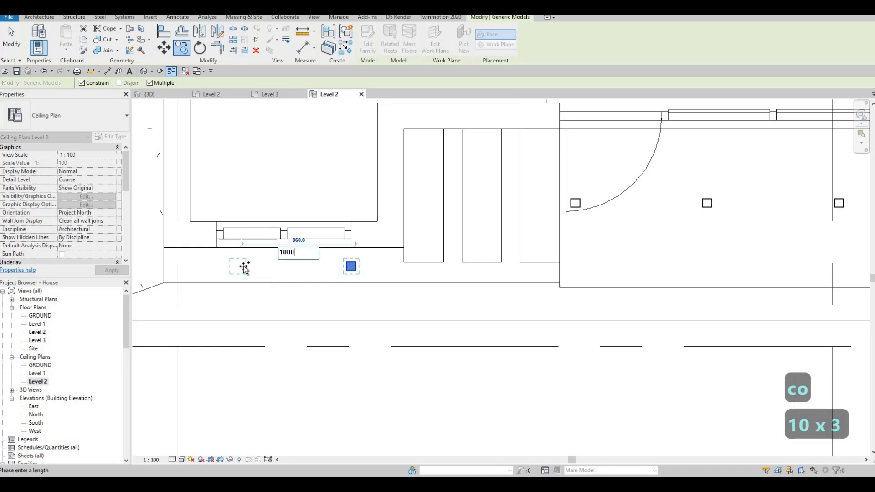
key("Return")
key("Escape")
key("Escape")
scroll(425, 323, "down", 3)
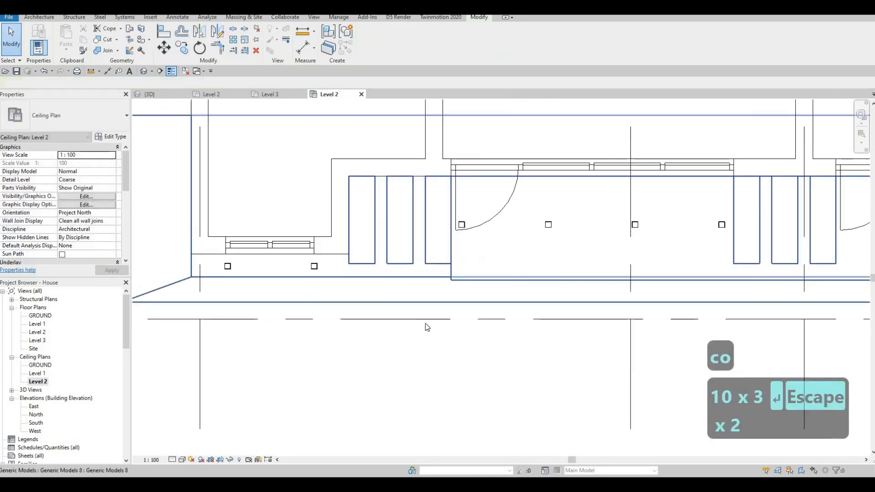
scroll(384, 250, "down", 4)
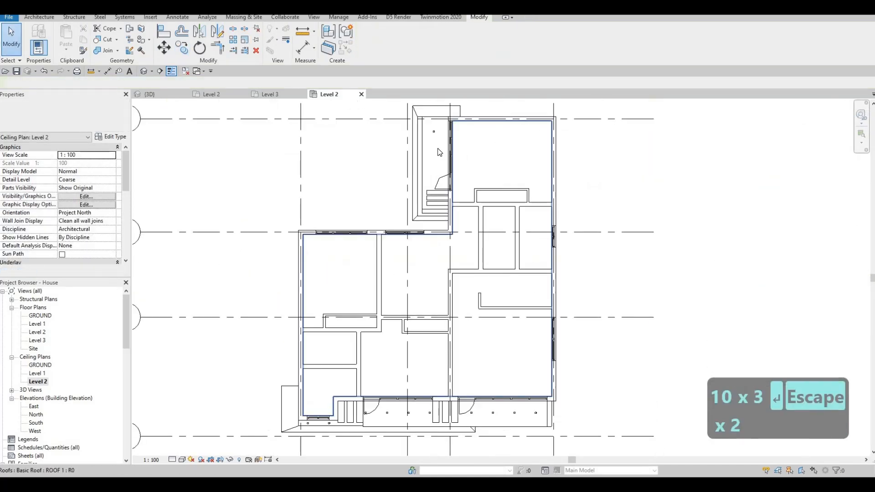
- Select the pot light on the rear side balcony ceiling, inspect its position in the 3D view, and return to the Level 2 ceiling plan
scroll(429, 171, "up", 3)
scroll(416, 222, "up", 3)
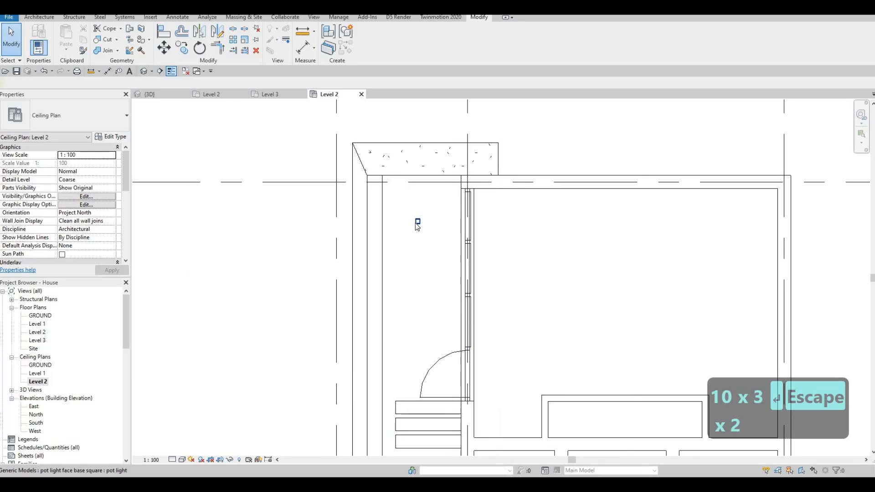
left_click(417, 222)
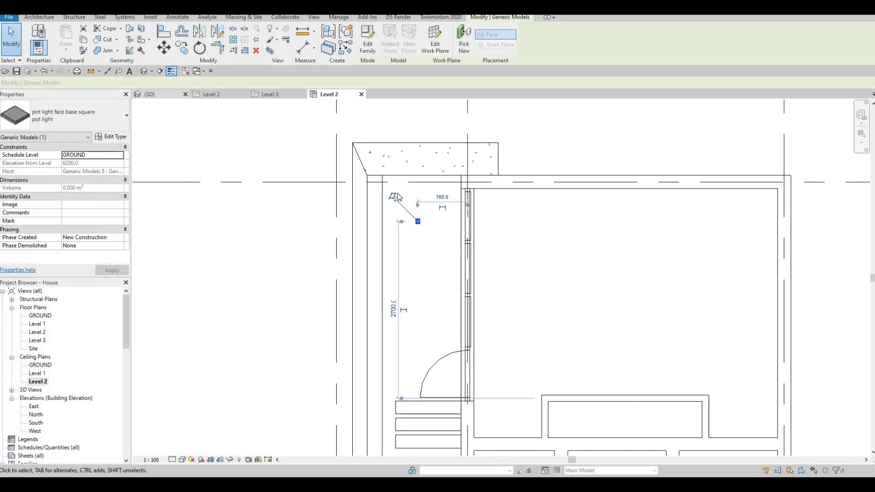
key("ctrl+Tab")
scroll(532, 313, "down", 3)
middle_click_drag(621, 363, 502, 273, "shift")
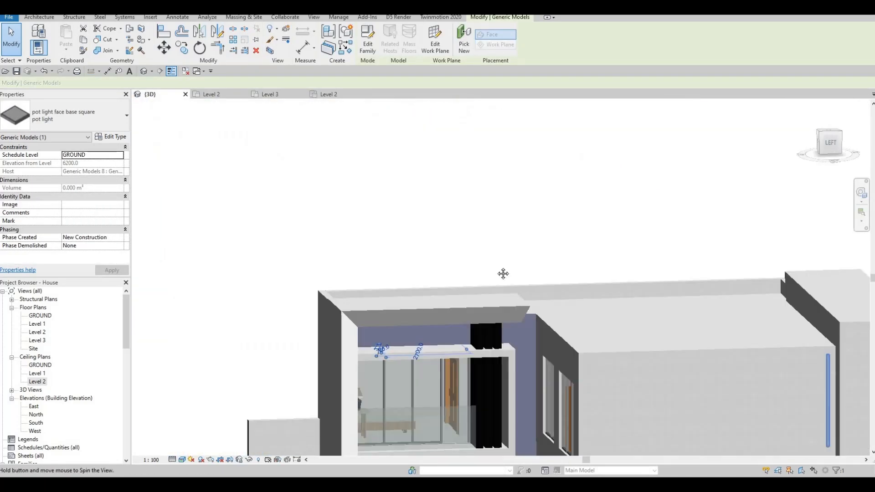
middle_click_drag(486, 203, 505, 152, "shift")
scroll(442, 234, "up", 5)
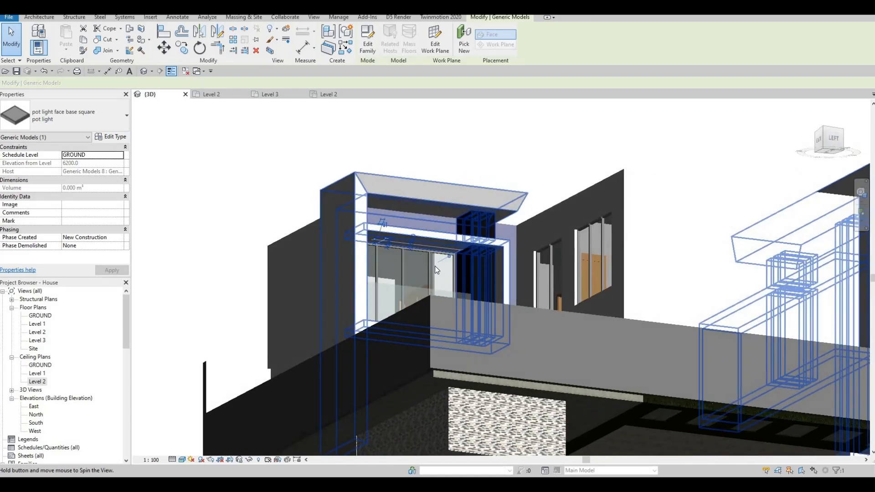
scroll(430, 255, "up", 3)
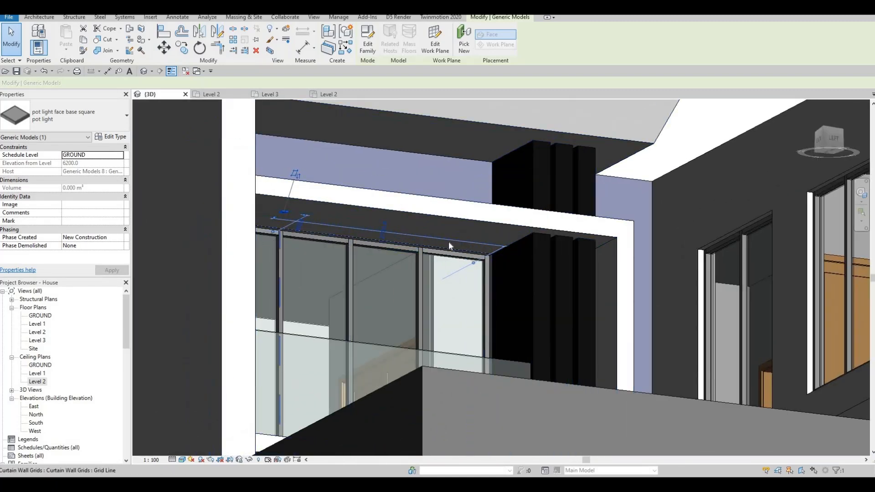
double_click(32, 382)
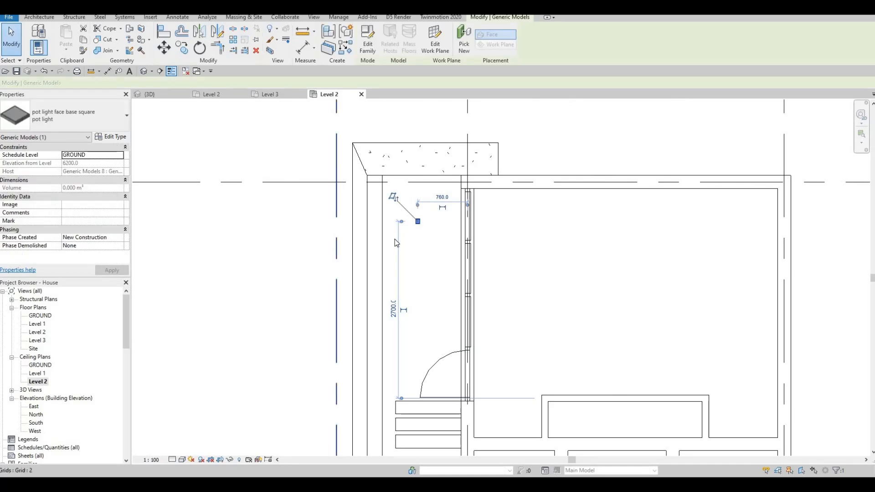
key("c")
key("o")
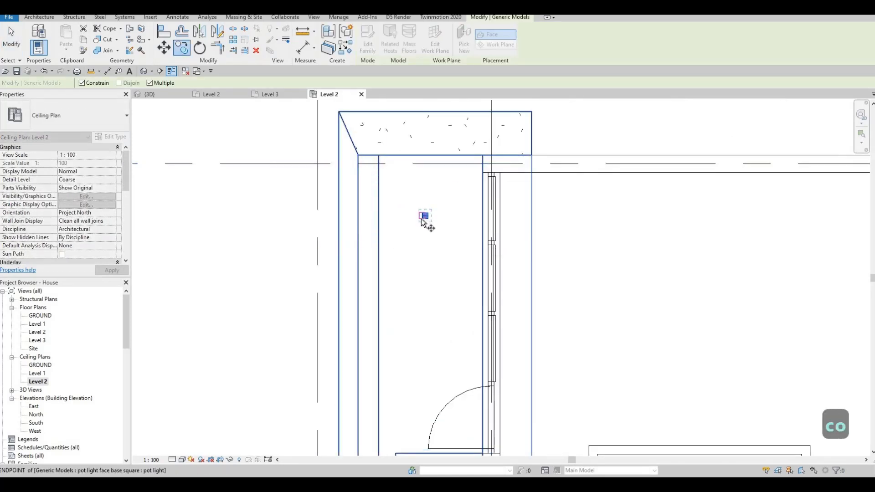
key("Escape")
key("Escape")
- Move the rear balcony pot light slightly up in plan and copy it three times down the balcony at 1000 mm spacing
left_click(425, 217)
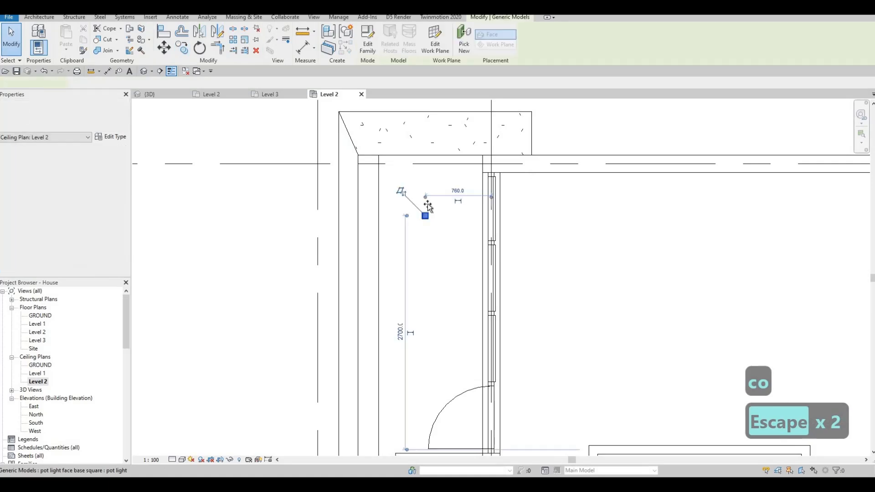
left_click_drag(428, 201, 429, 217)
key("c")
key("o")
left_click(427, 197)
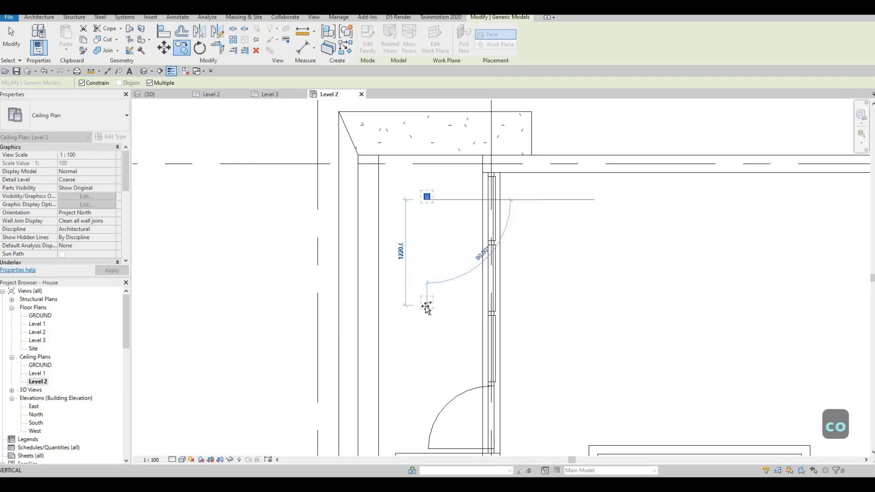
type("1000")
key("Return")
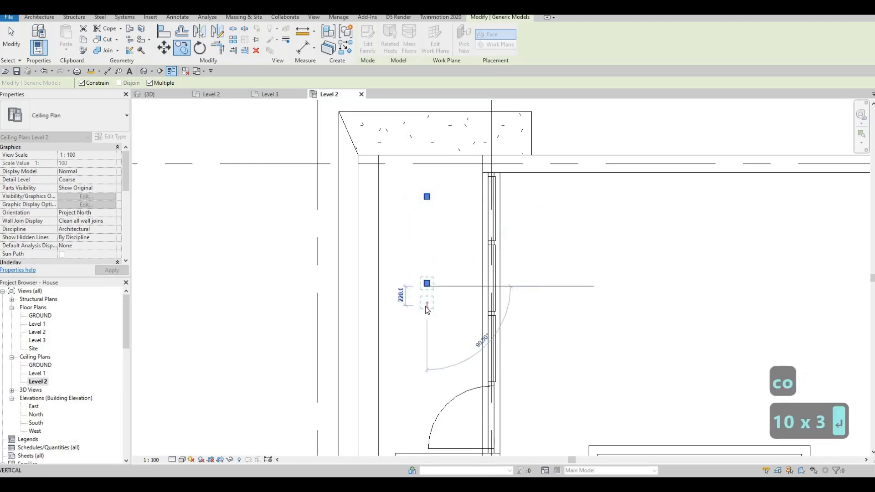
type("1000")
key("Return")
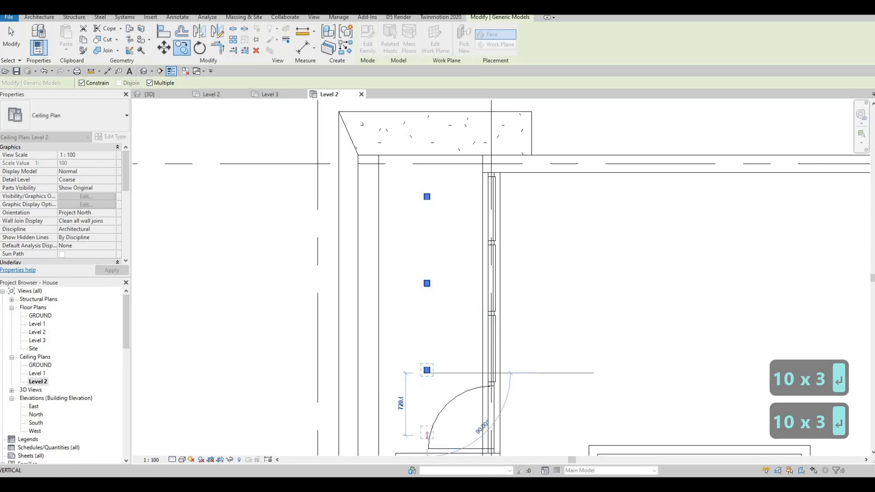
type("1000")
key("Return")
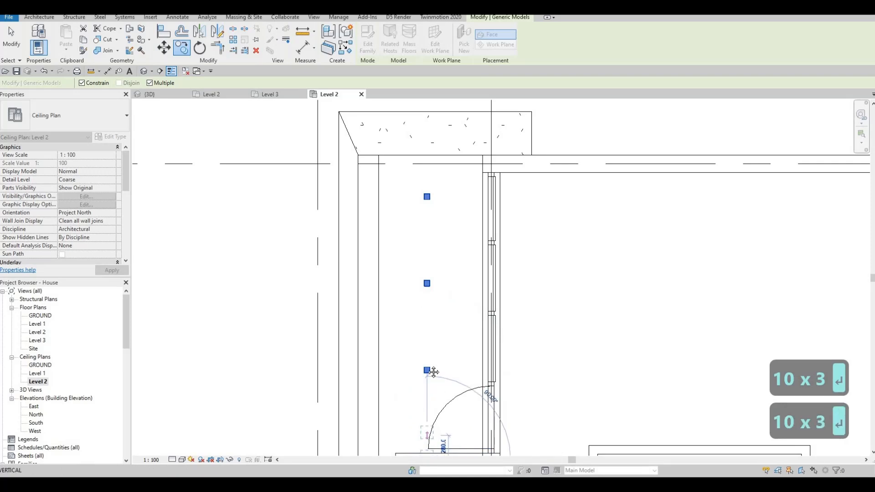
key("Escape")
scroll(420, 345, "down", 3)
key("Escape")
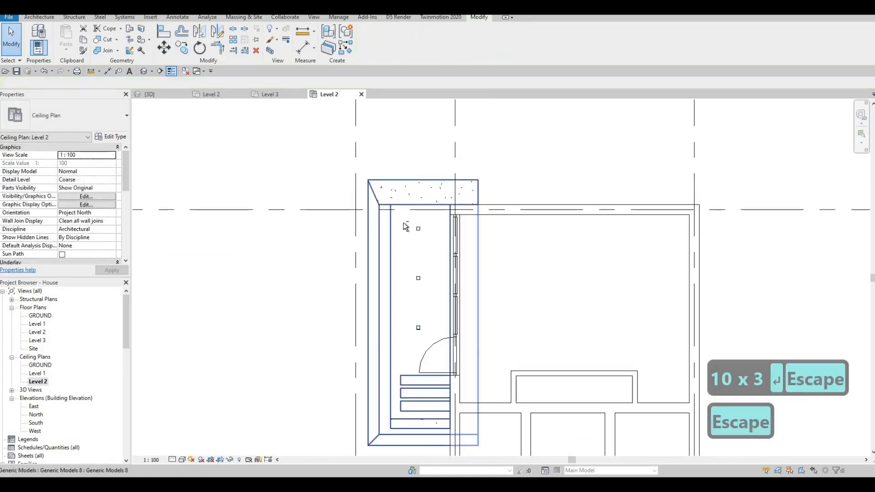
- Select the column of four pot lights on the rear balcony and nudge it up to centre it along the ceiling
left_click(435, 404)
key("Up")
key("Up")
key("Up")
key("Up")
key("Up")
key("Up")
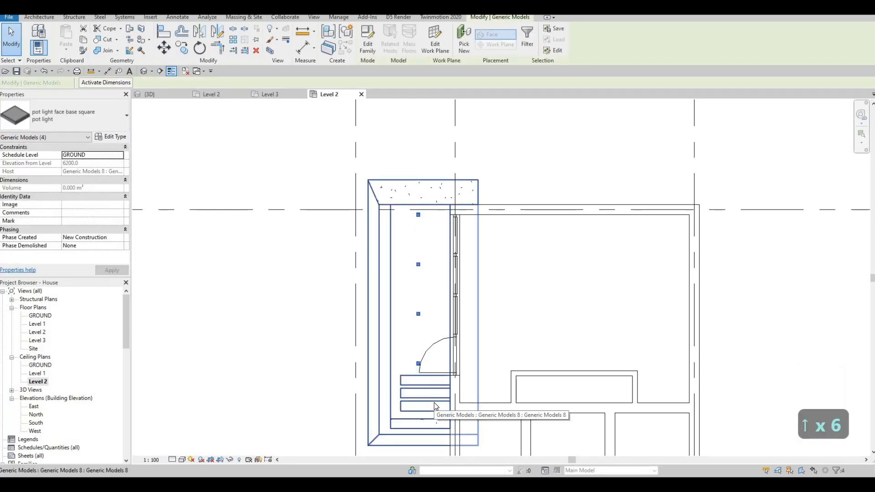
key("Down")
key("Escape")
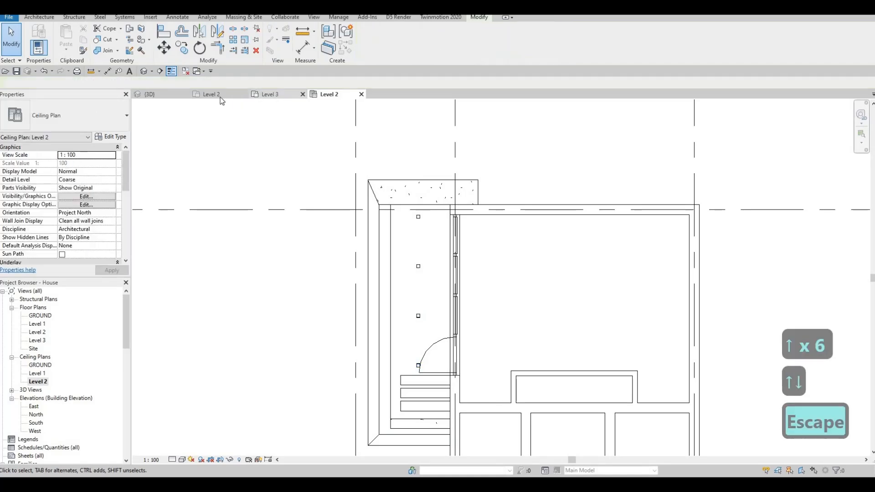
- In the Level 2 floor plan, set the underlay's base level to None
left_click(221, 95)
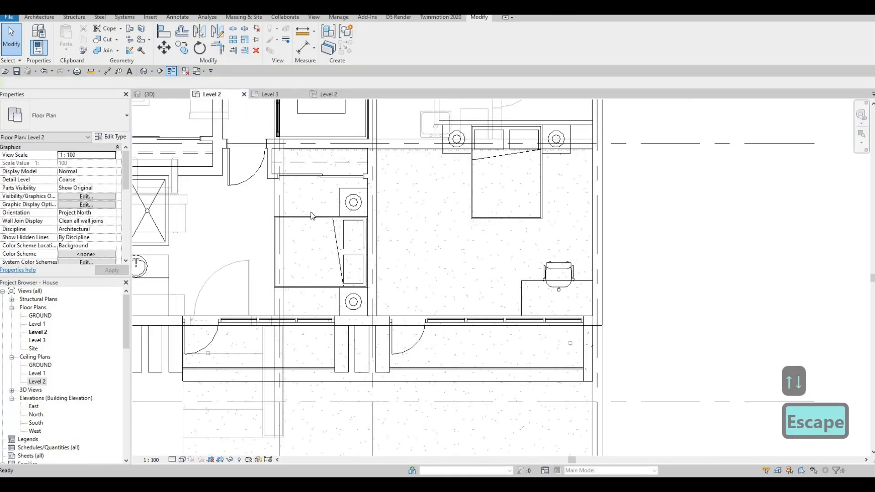
scroll(357, 276, "down", 5)
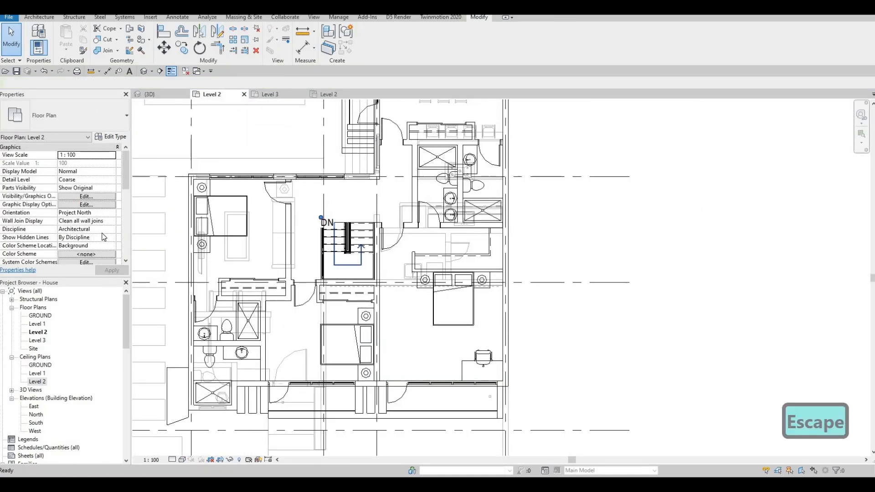
scroll(98, 209, "down", 3)
scroll(95, 201, "down", 2)
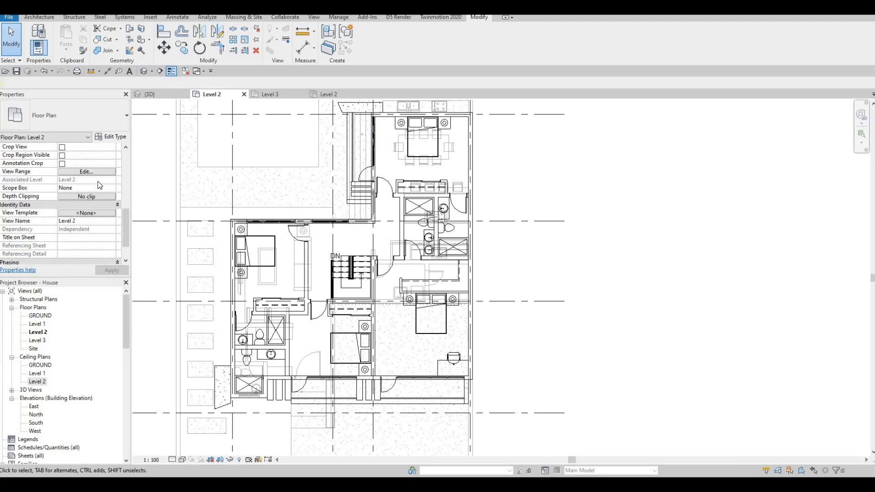
scroll(94, 167, "up", 2)
scroll(93, 176, "up", 1)
left_click(101, 178)
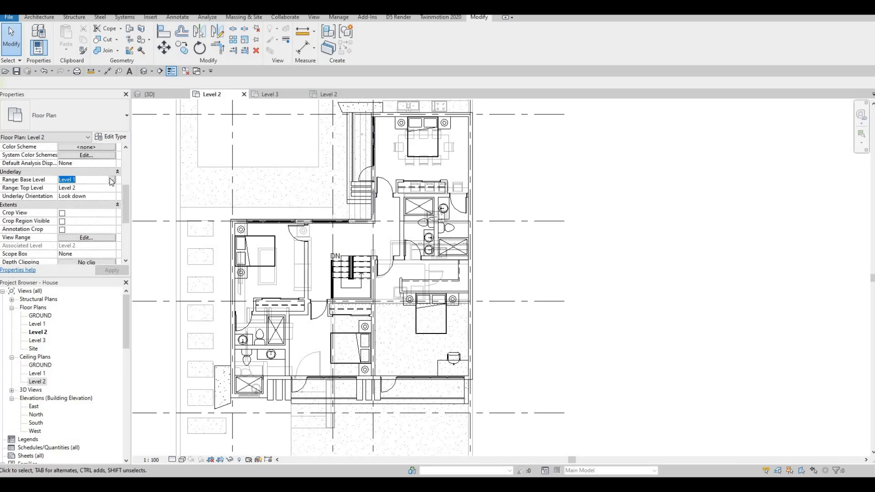
left_click(79, 182)
left_click(65, 188)
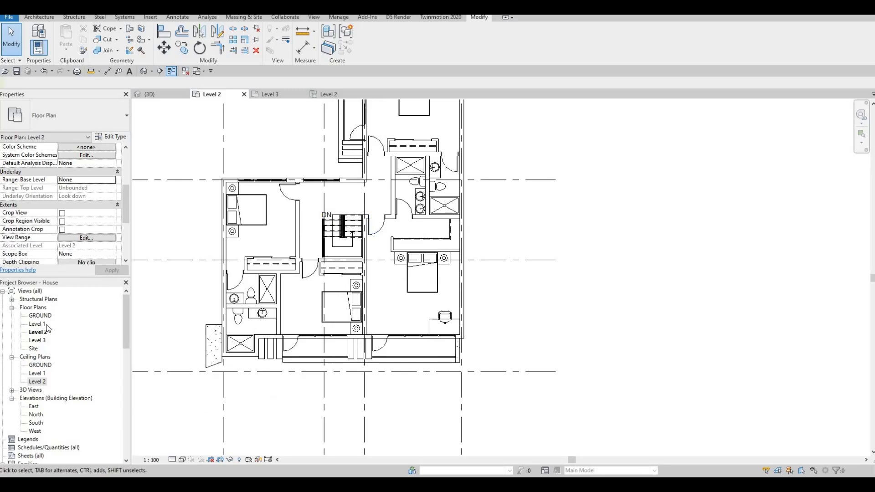
- In the Level 1 ceiling plan, move the pot light below the rear balcony toward the soffit's upper end, about 700 mm from the glazed wall
double_click(44, 373)
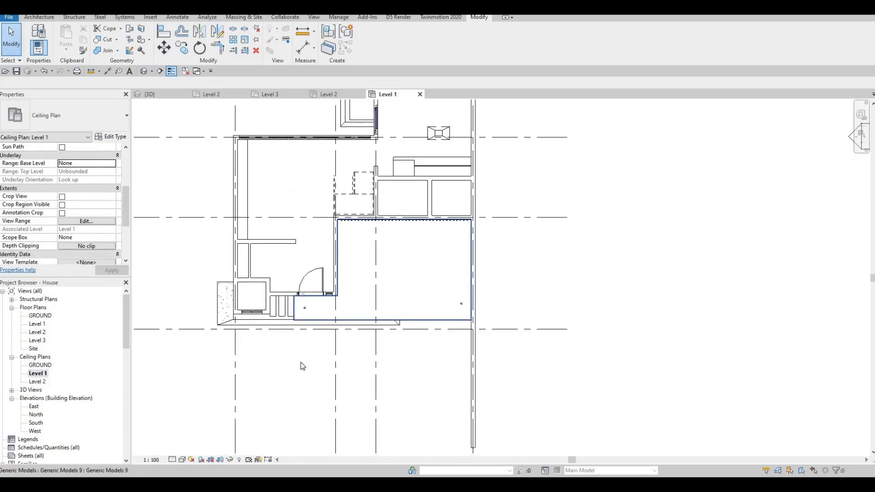
middle_click_drag(323, 137, 322, 250)
scroll(360, 164, "up", 2)
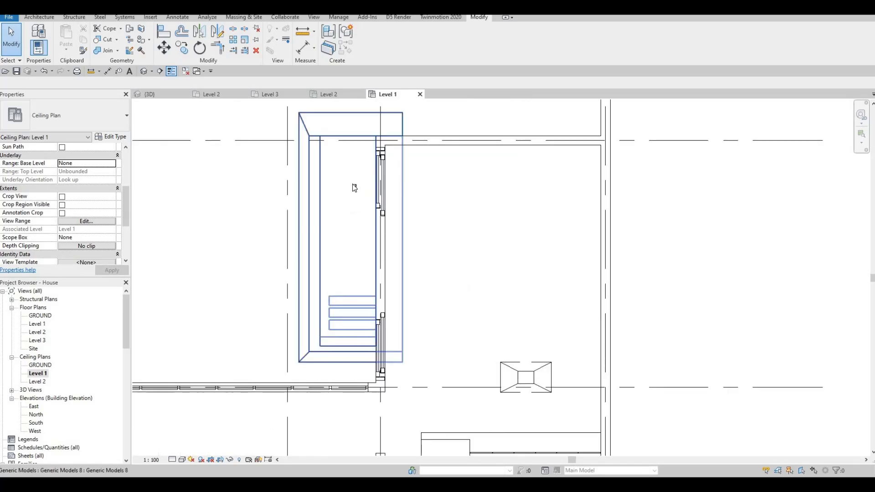
key("Tab")
left_click(353, 184)
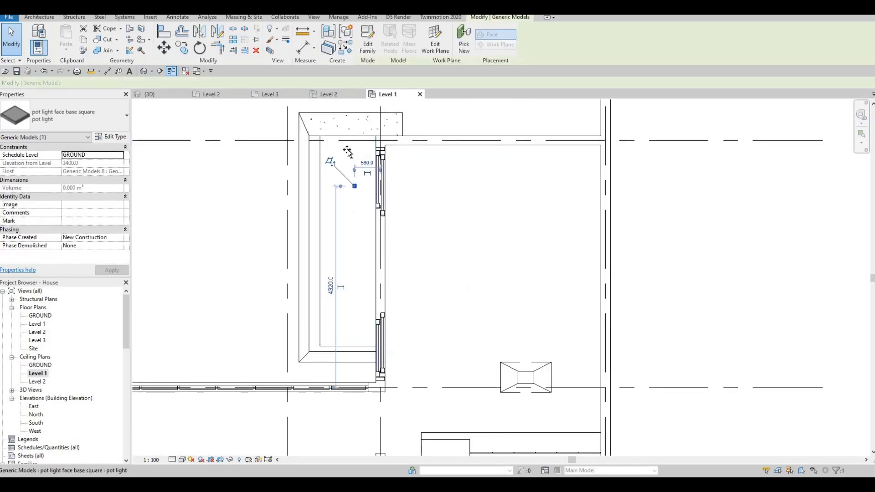
left_click_drag(347, 152, 347, 152)
left_click_drag(372, 180, 369, 180)
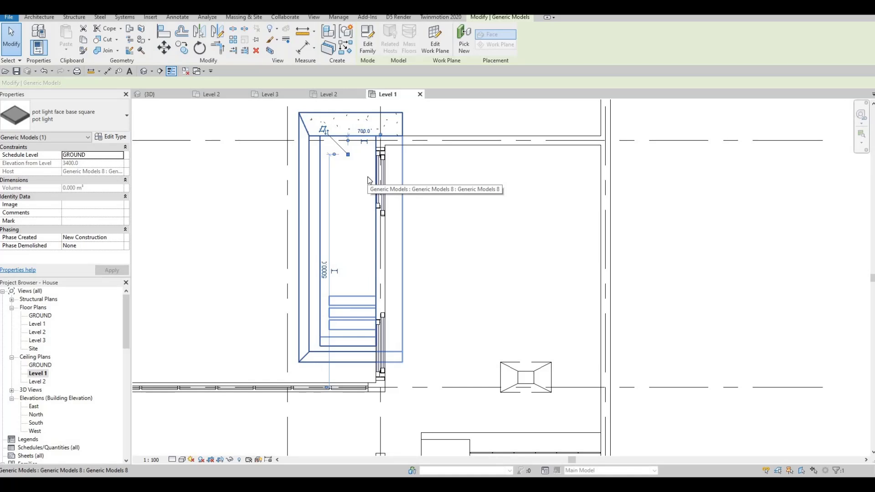
- Copy the Level 1 rear soffit pot light four times down the soffit at 1000 mm spacing
key("c")
key("o")
left_click(348, 155)
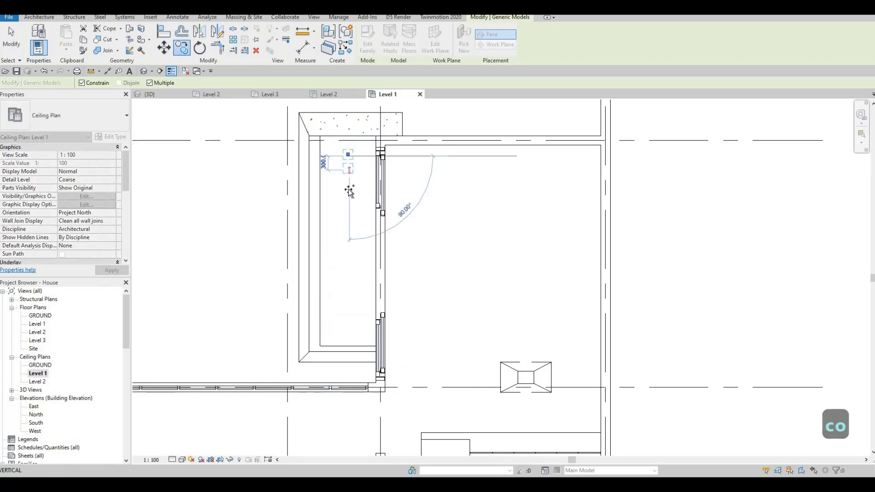
type("1000")
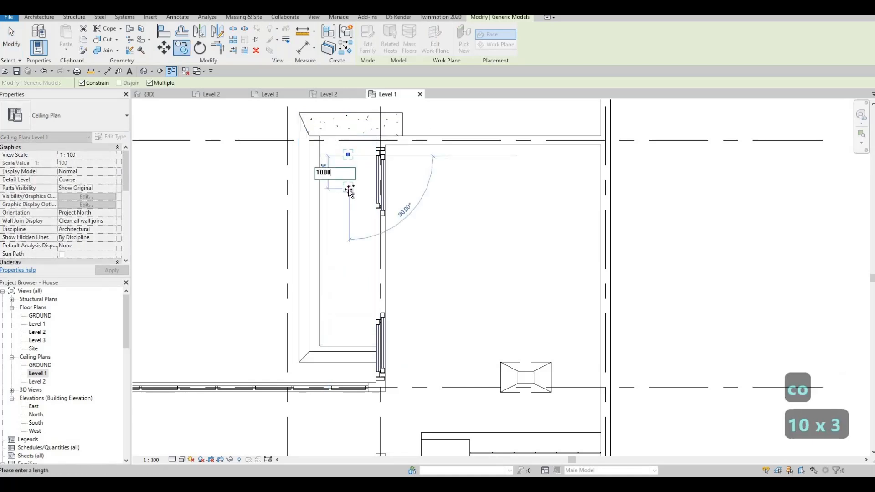
key("Return")
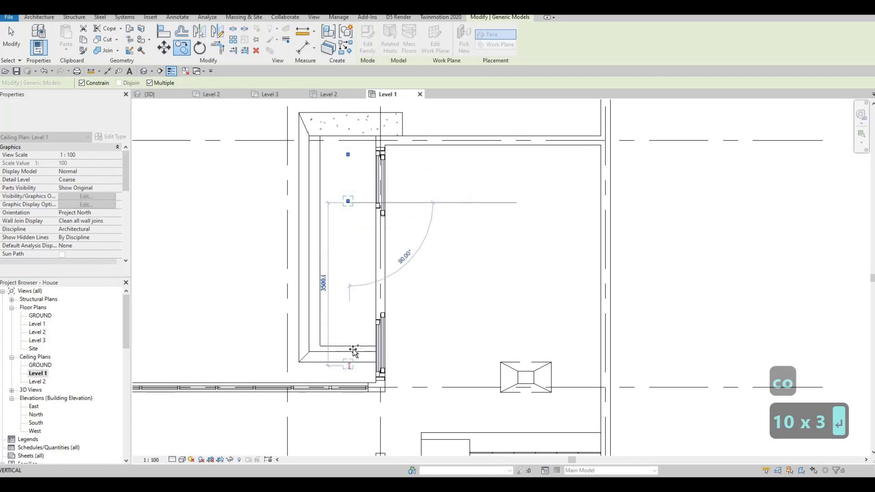
type("1000")
key("Return")
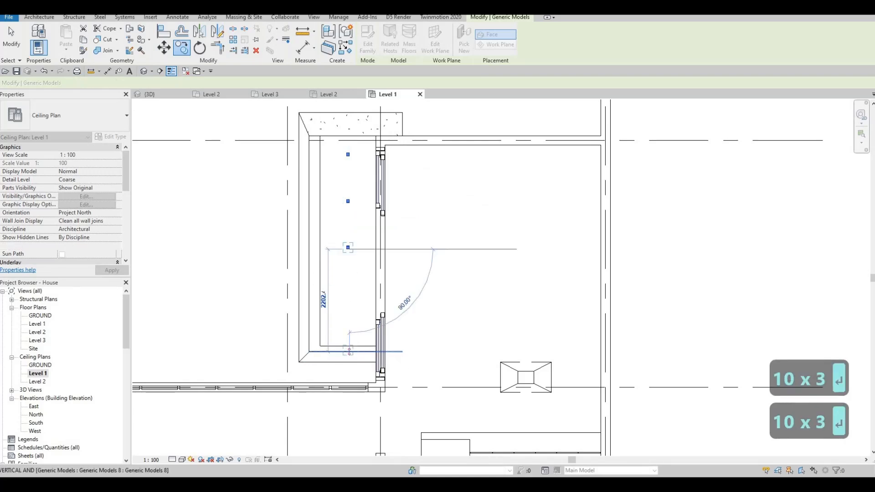
type("1000")
key("Return")
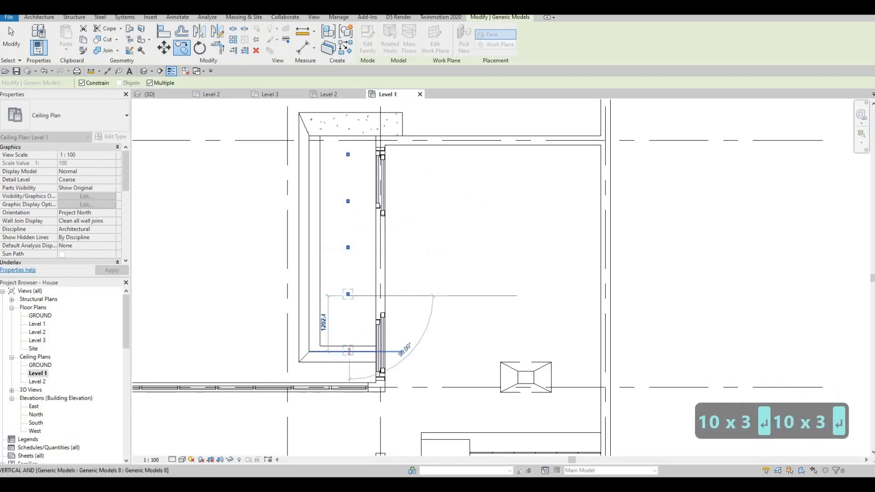
type("1000")
key("Return")
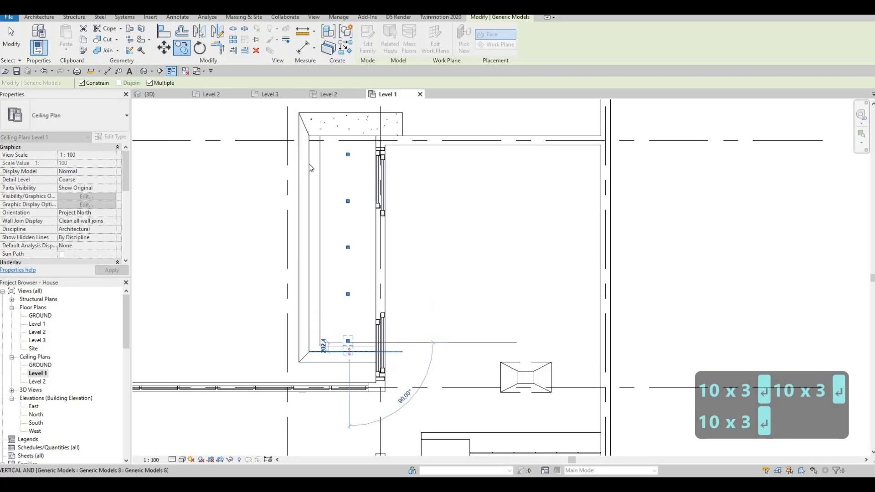
key("Escape")
key("Escape")
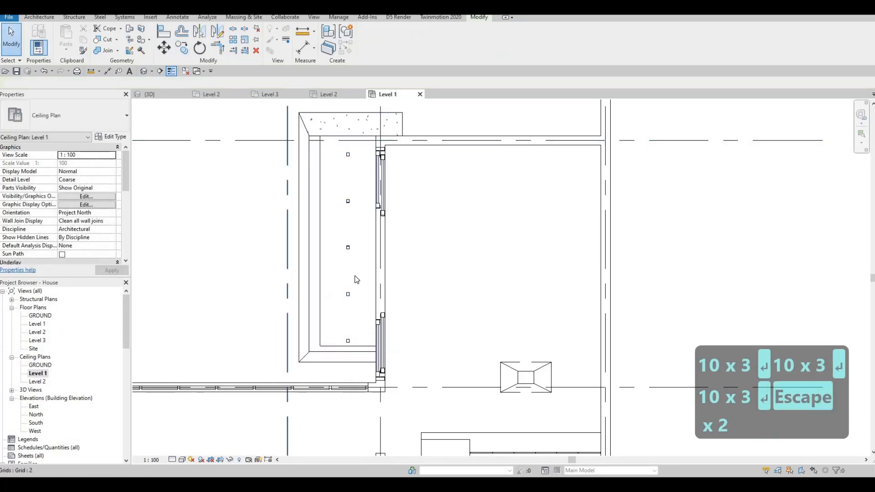
- Select the column of five pot lights on the Level 1 rear soffit and nudge it up three increments to centre it
left_click_drag(285, 135, 362, 352)
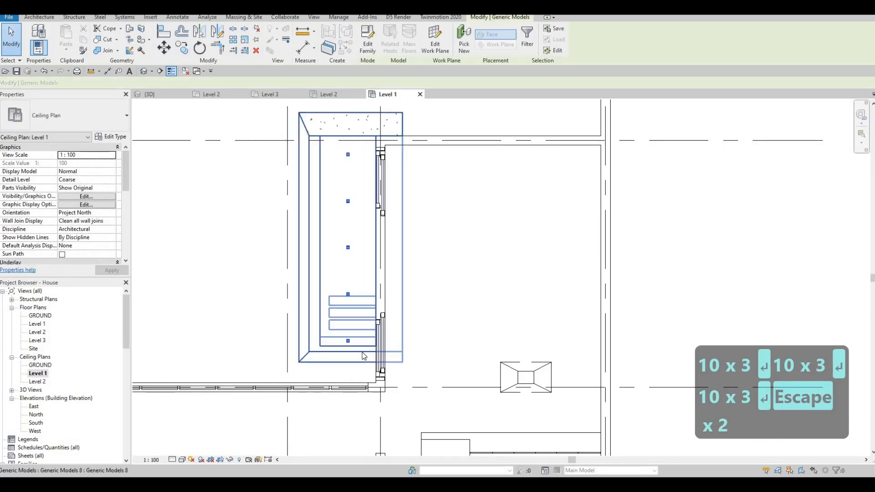
key("Up")
key("Up")
key("Up")
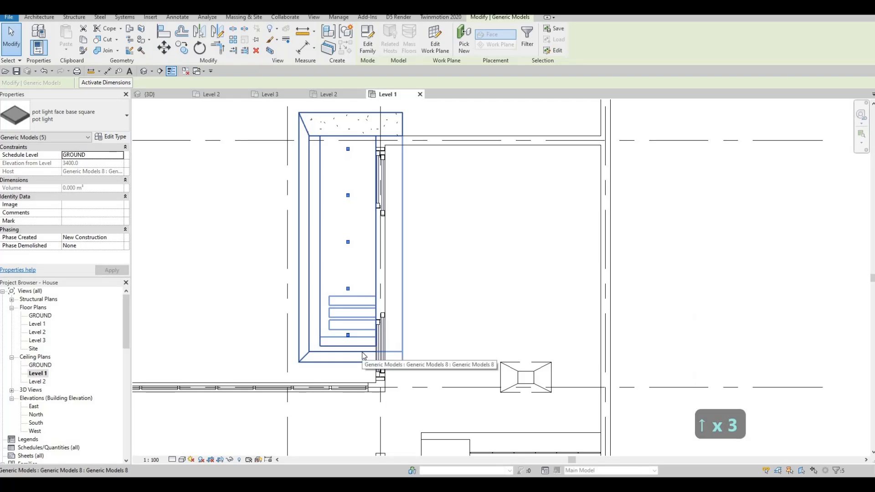
key("Escape")
key("Escape")
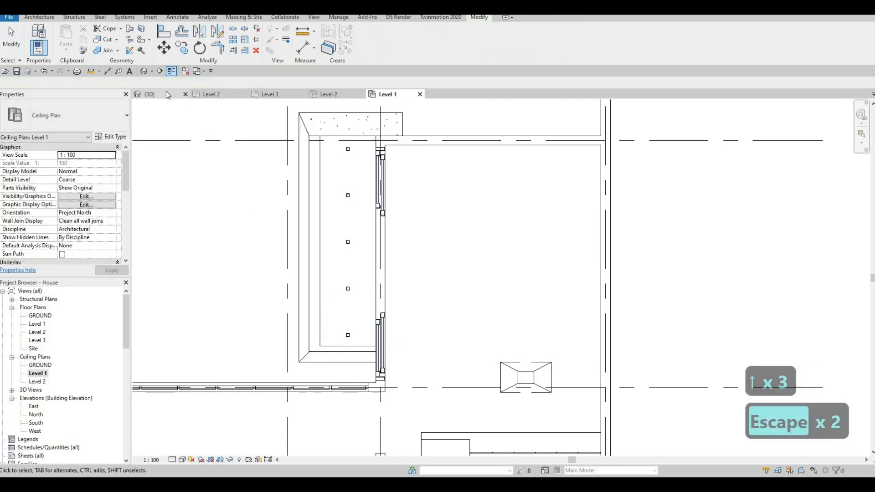
- Examine the pot lights under the rear balcony soffit in the 3D view from below and above
left_click(166, 91)
middle_click_drag(327, 236, 543, 267, "shift")
scroll(543, 157, "down", 5)
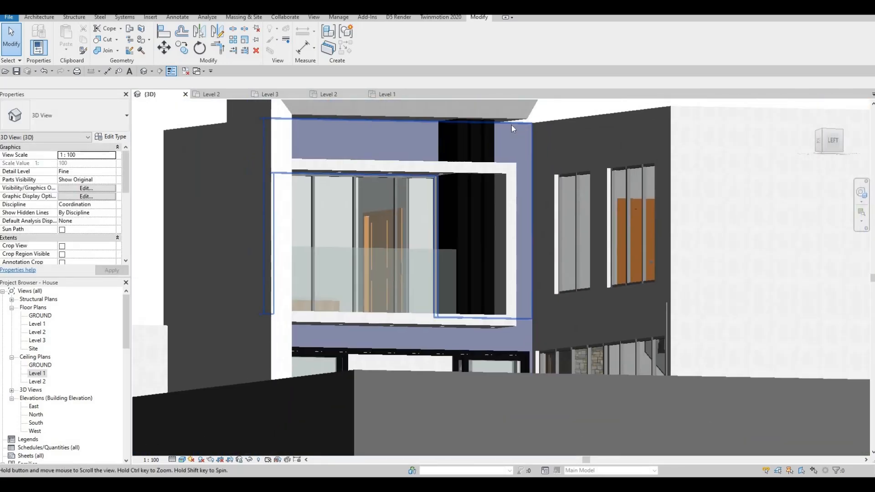
scroll(485, 196, "up", 3)
scroll(417, 372, "down", 2)
middle_click_drag(340, 364, 456, 278, "shift")
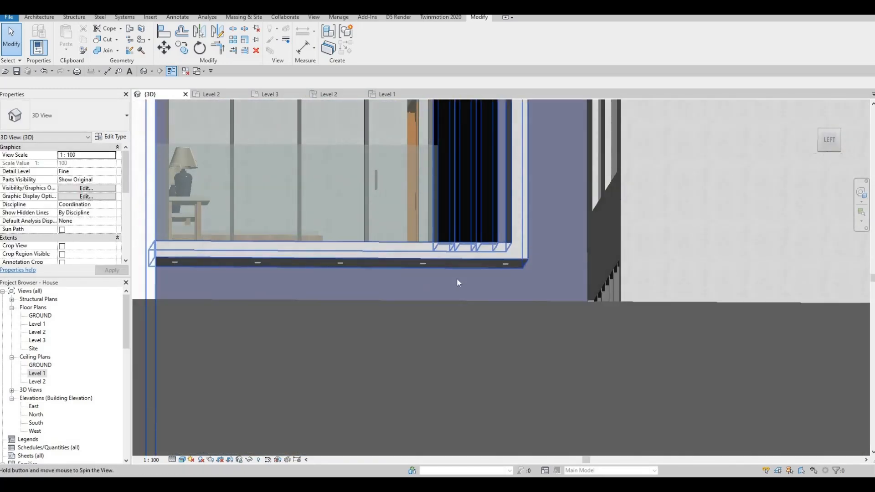
middle_click_drag(435, 340, 471, 354, "shift")
scroll(469, 342, "down", 3)
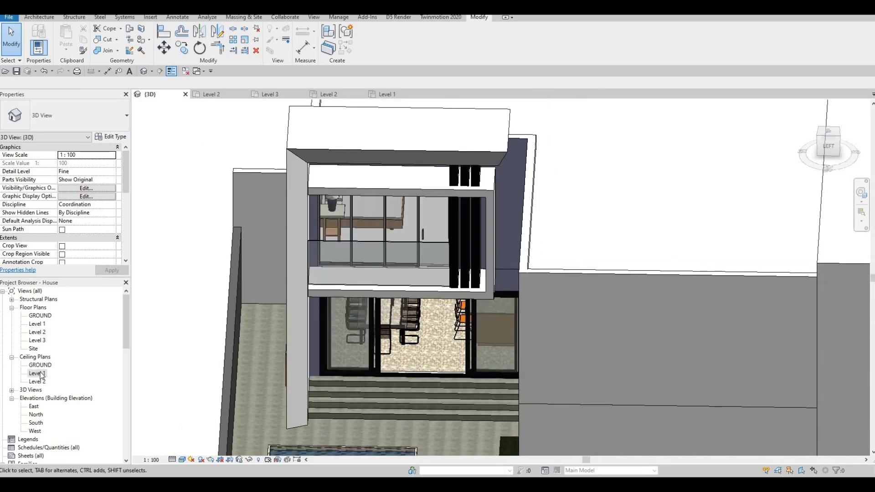
- In the Level 1 ceiling plan, copy the pot light outside the entrance door 1000 mm to the right
double_click(37, 373)
scroll(430, 227, "down", 4)
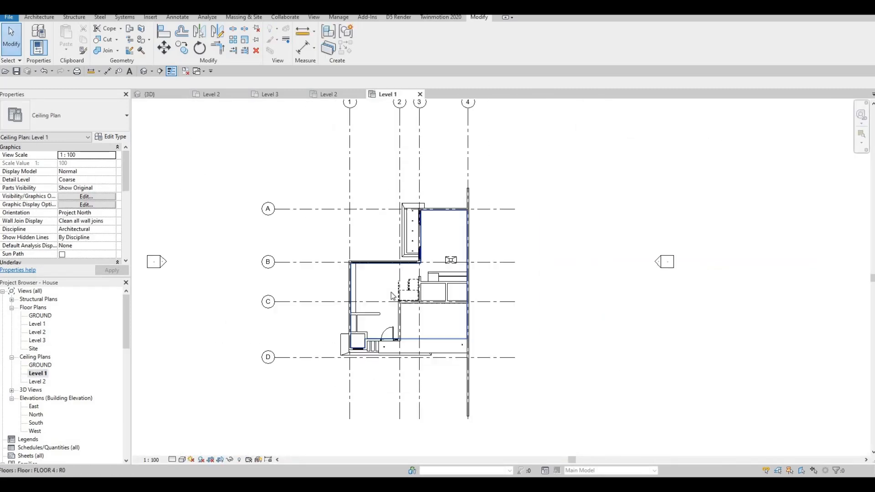
scroll(391, 295, "up", 8)
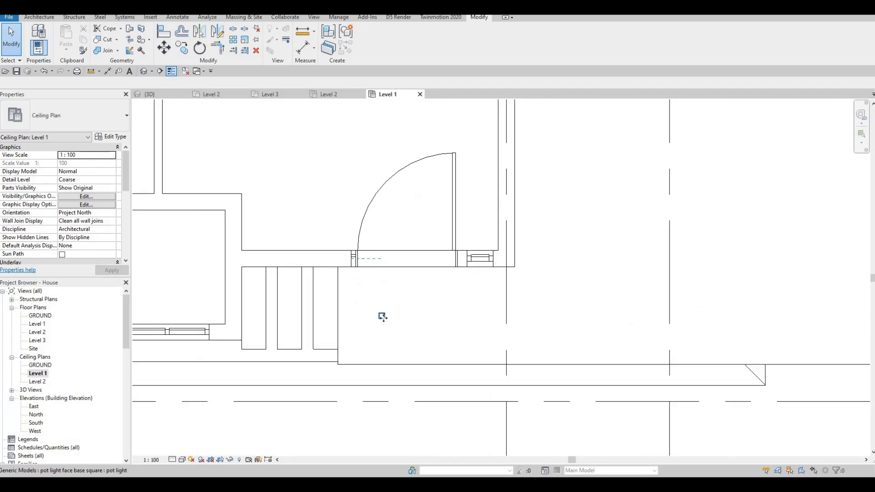
left_click(382, 316)
scroll(380, 315, "up", 3)
left_click_drag(348, 316, 344, 314)
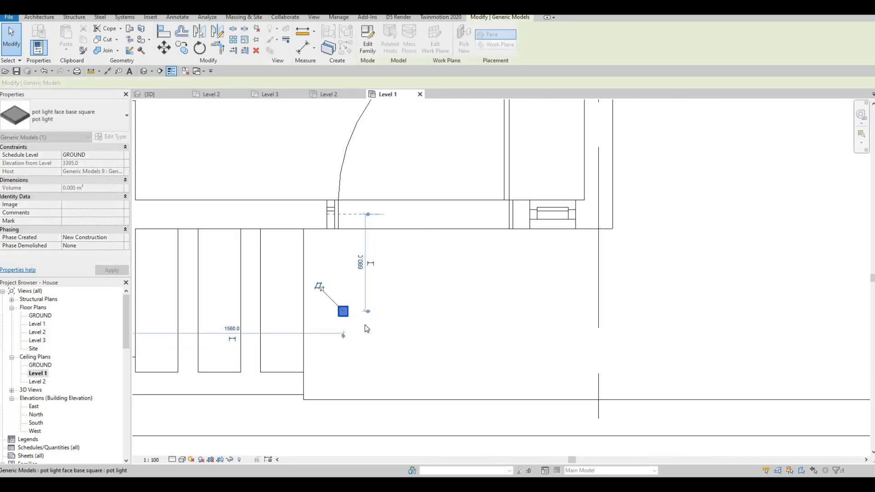
key("o")
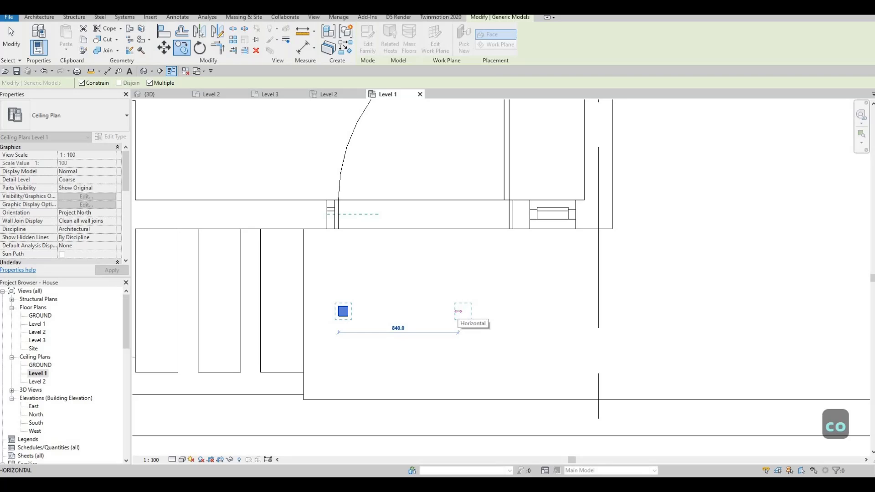
type("1000")
key("Return")
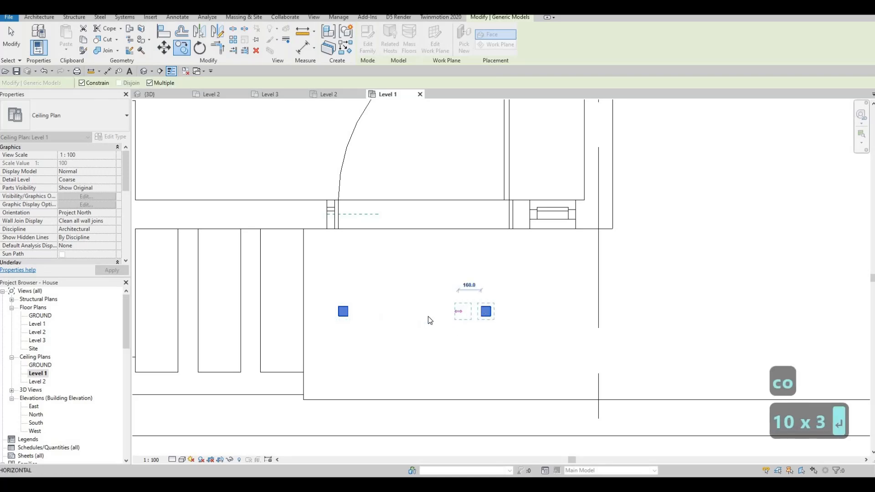
scroll(478, 308, "down", 1)
key("Escape")
key("Escape")
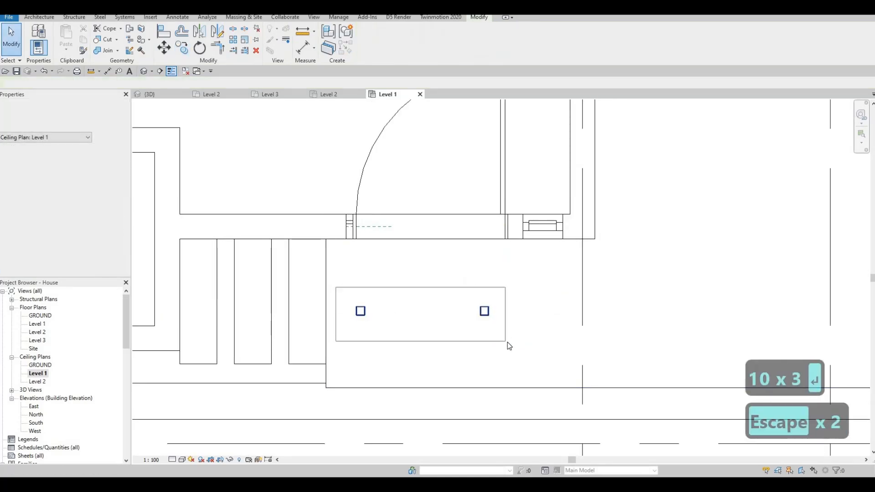
- Select the two pot lights outside the entrance door and nudge the pair right seven increments to centre it
left_click_drag(507, 341, 507, 341)
key("Right")
key("Right")
key("Right")
key("Right")
key("Right")
key("Right")
key("Right")
key("Right")
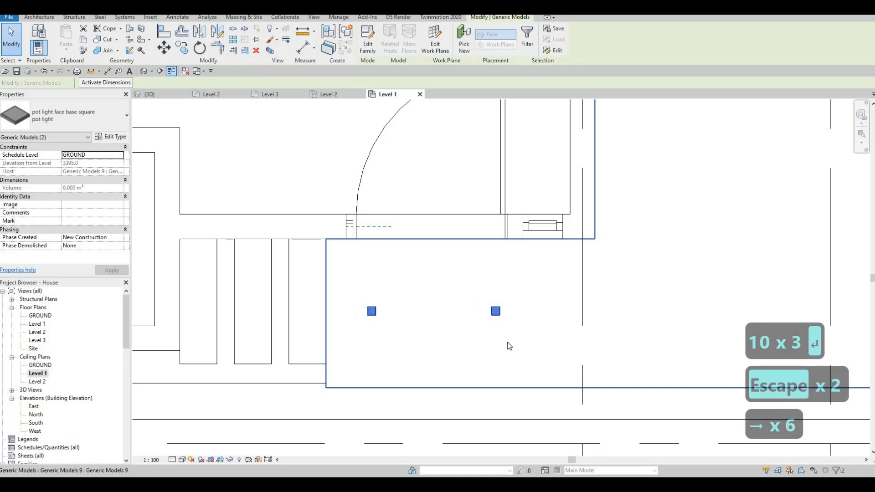
key("Left")
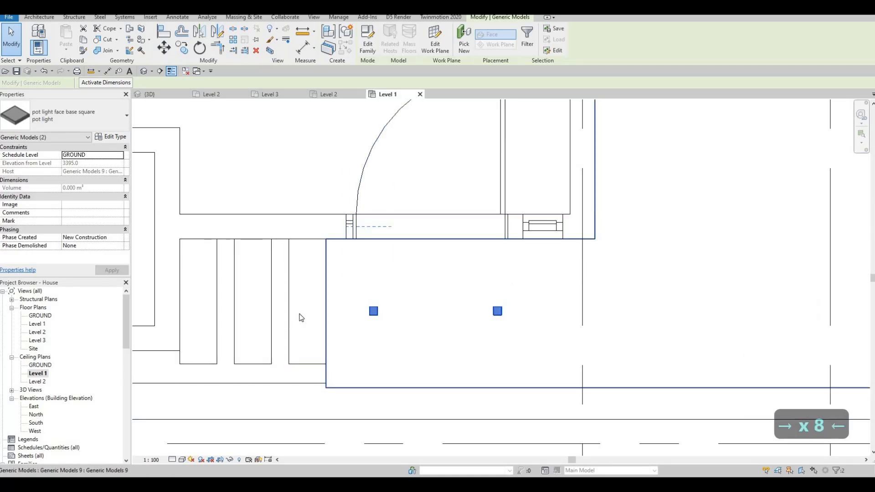
- Move the single pot light of the large front ceiling to its upper-left corner, about 640 mm from grid 2 and 760 mm from grid C
middle_click_drag(530, 292, 259, 326)
scroll(258, 326, "down", 3)
scroll(648, 331, "down", 2)
middle_click_drag(649, 331, 578, 327)
scroll(608, 326, "down", 1)
scroll(578, 322, "up", 1)
key("Escape")
middle_click_drag(402, 164, 402, 177)
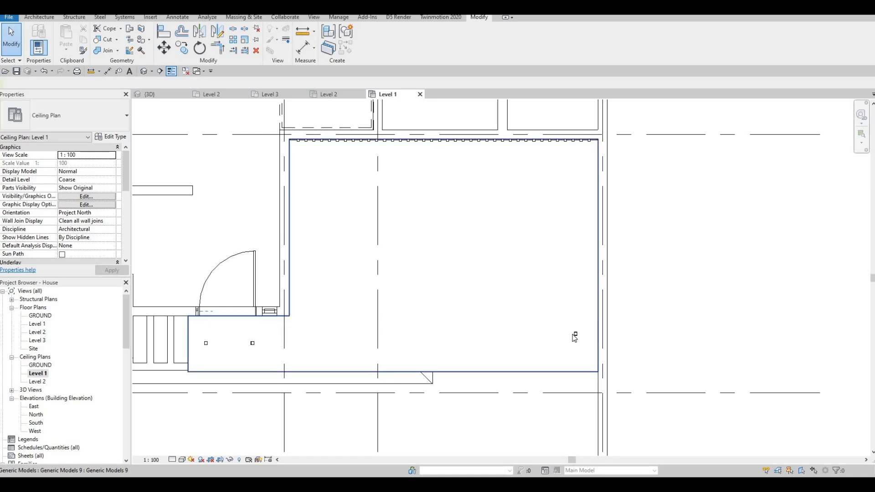
scroll(572, 330, "up", 2)
scroll(589, 367, "down", 2)
left_click(588, 366)
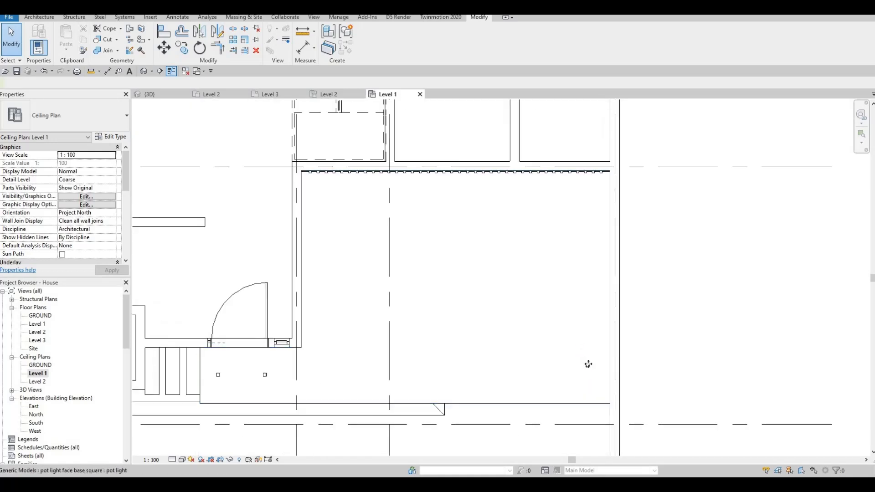
scroll(588, 365, "up", 3)
left_click_drag(221, 132, 207, 129)
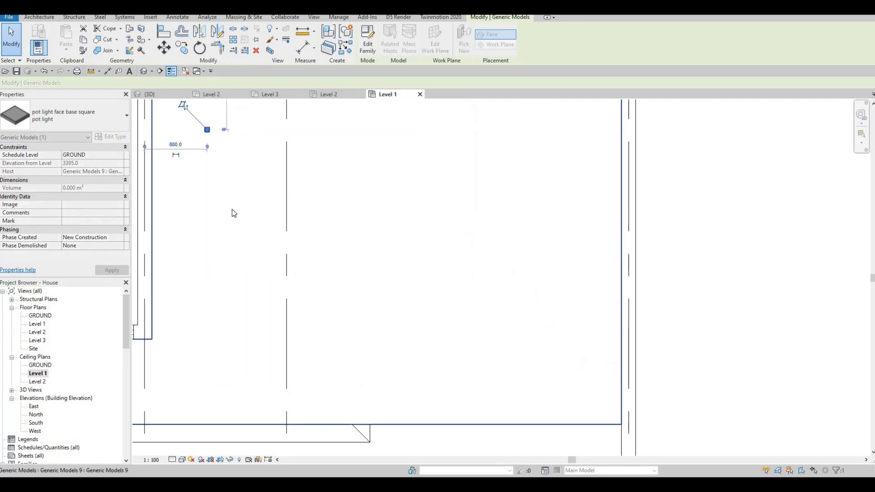
middle_click_drag(206, 129, 217, 227)
mouse_move(204, 208)
left_mouse_down()
mouse_move(193, 203)
mouse_move(201, 216)
left_mouse_up()
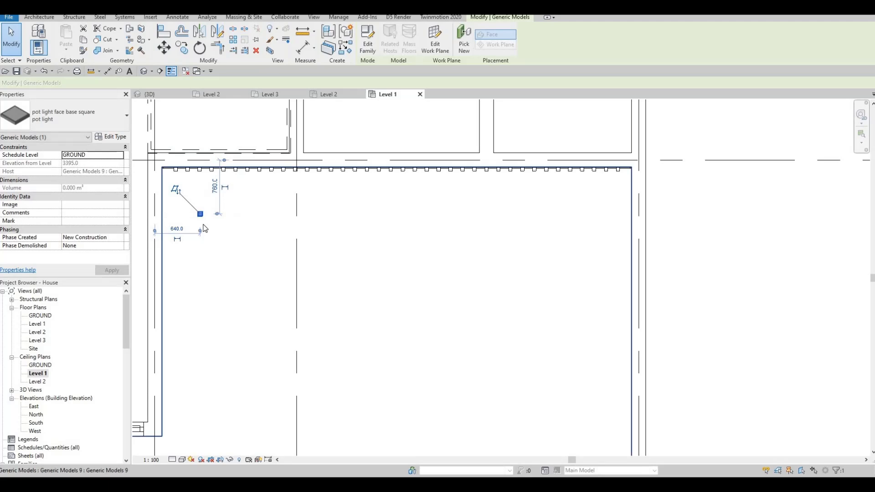
- Copy the corner pot light of the front ceiling three times to the right at 2000 mm spacing
key("c")
key("o")
left_click(341, 218)
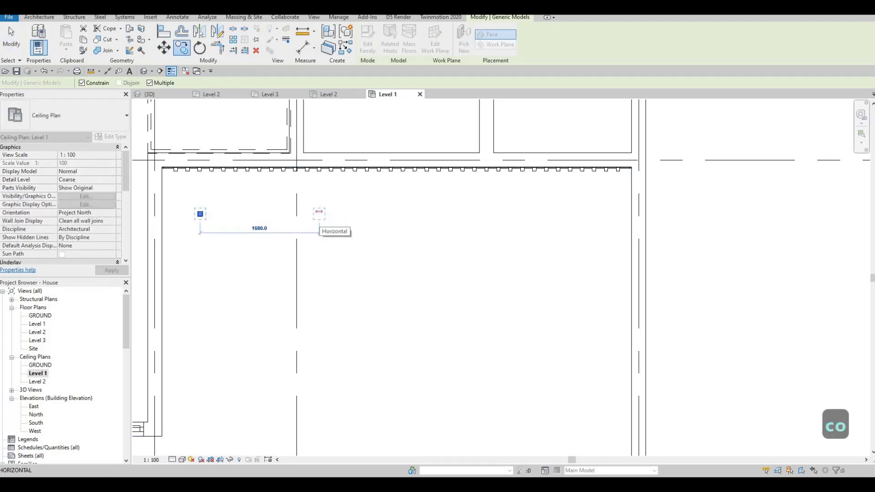
type("2000")
key("Return")
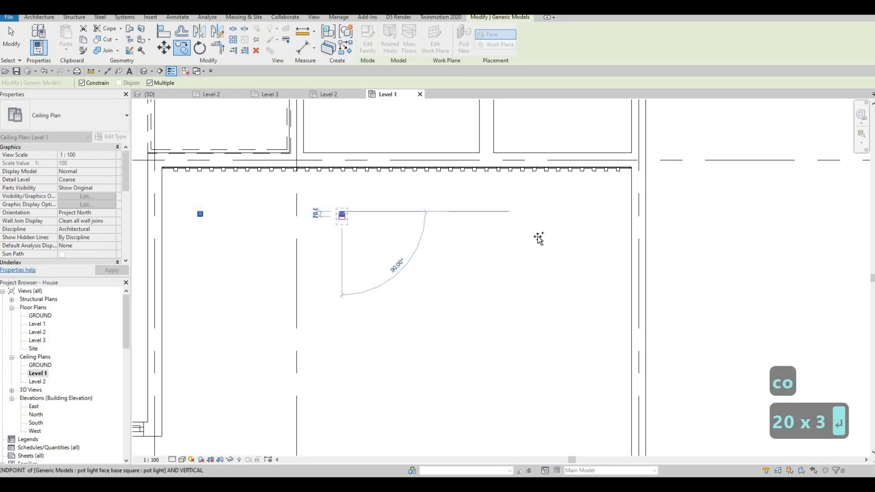
type("2000")
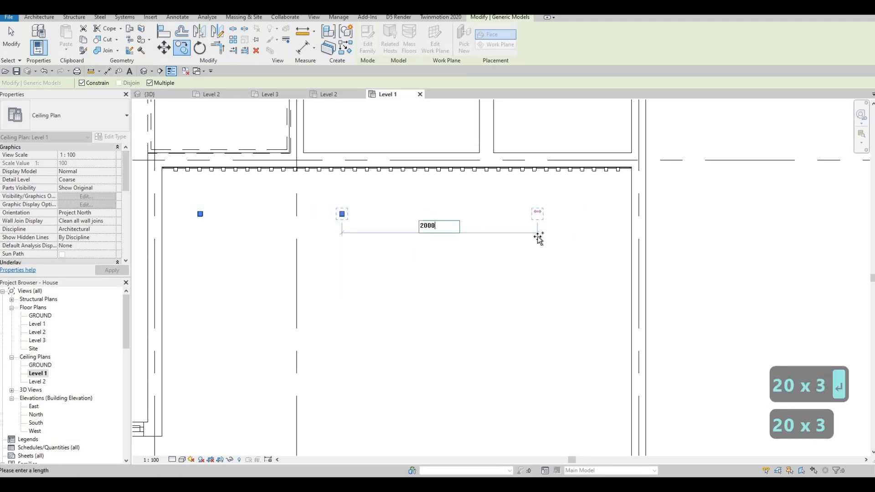
key("Return")
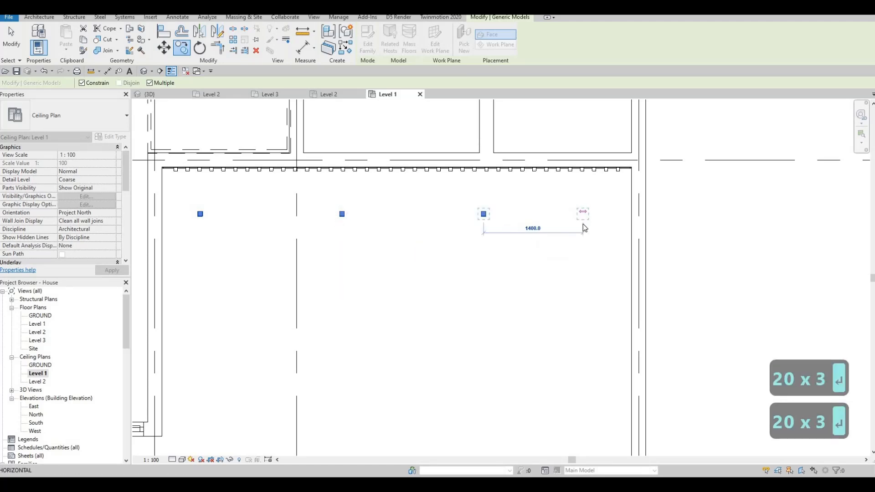
type("2000")
key("Return")
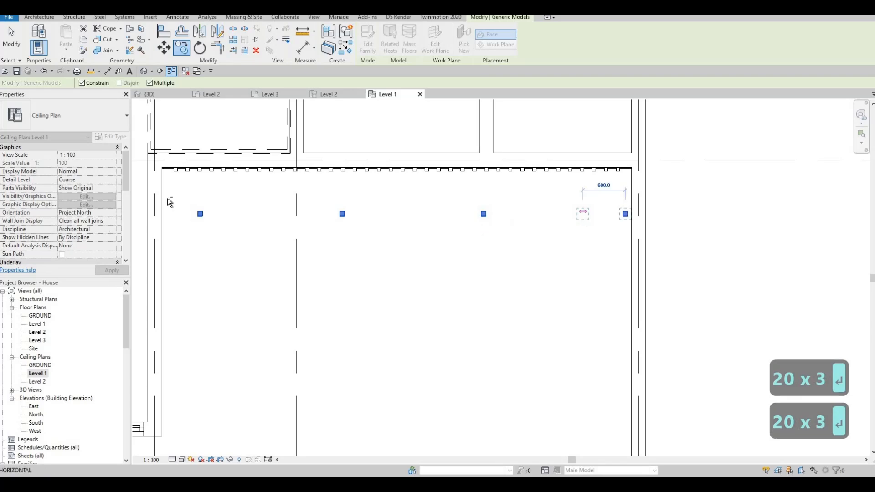
key("Escape")
key("Escape")
- Select the row of four pot lights on the front ceiling and nudge it left thirteen increments to centre it
left_click_drag(176, 194, 678, 261)
key("Left")
key("Left")
key("Left")
key("Left")
key("Left")
key("Left")
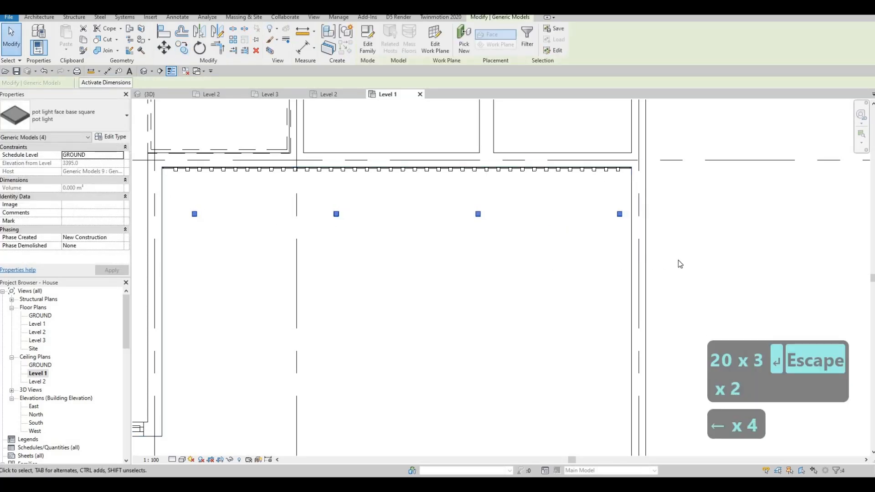
key("Left")
key("Left")
key("Left")
key("Left")
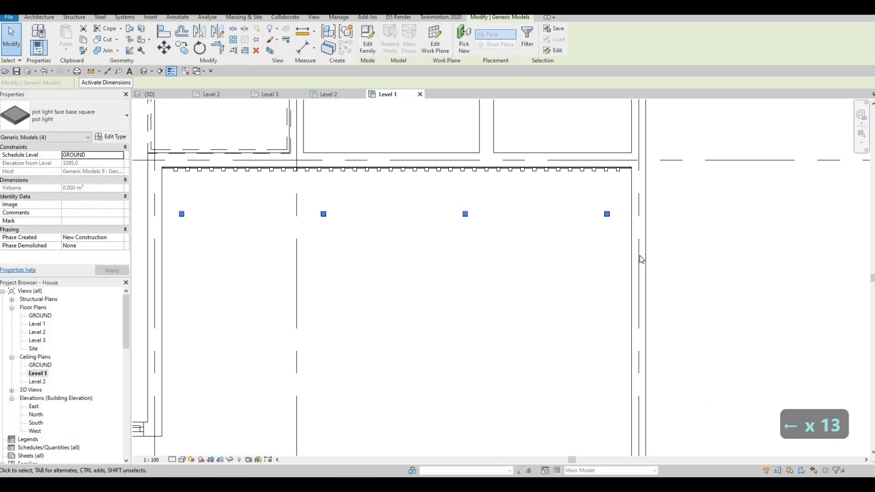
key("Escape")
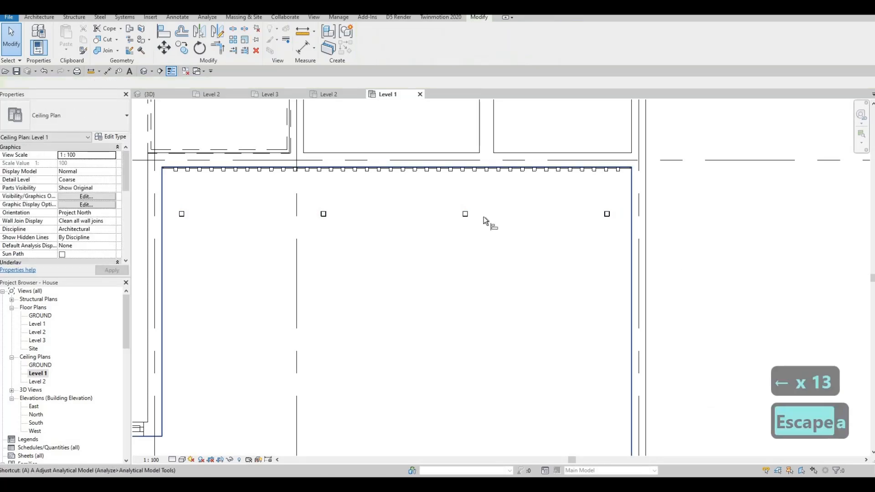
key("a")
key("l")
scroll(465, 214, "up", 2)
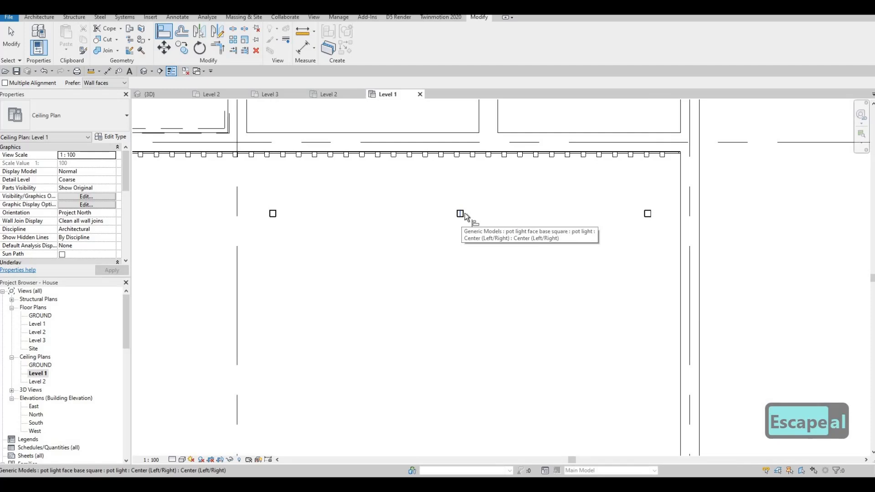
left_click(656, 213)
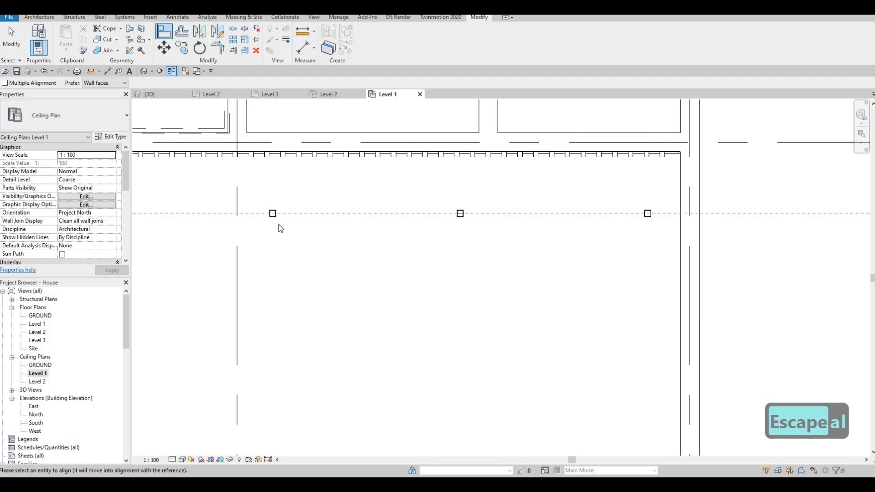
scroll(279, 225, "down", 2)
key("Escape")
key("Escape")
- Copy the row of four pot lights down the front ceiling twice at 2000 mm spacing
left_click_drag(214, 198, 701, 243)
key("c")
key("o")
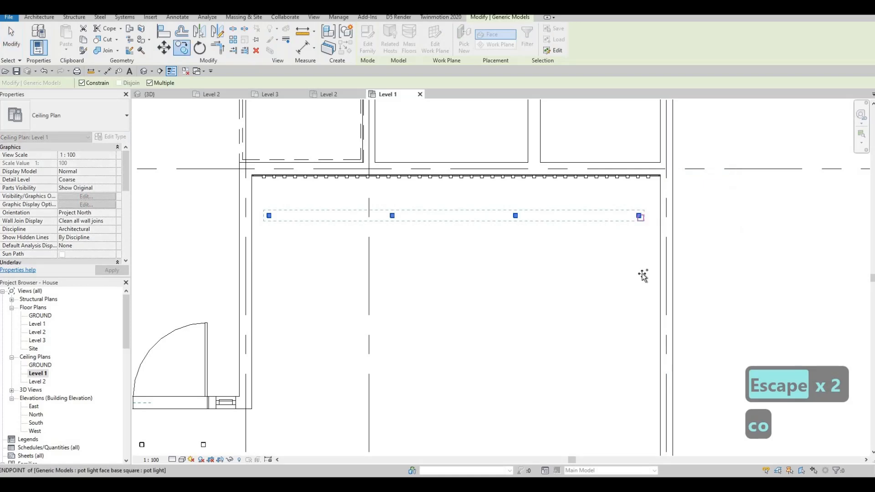
left_click(642, 276)
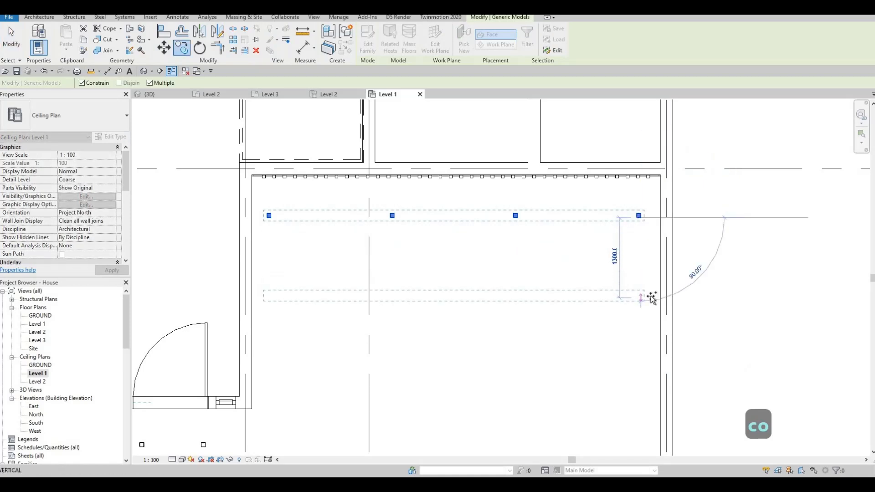
type("2000")
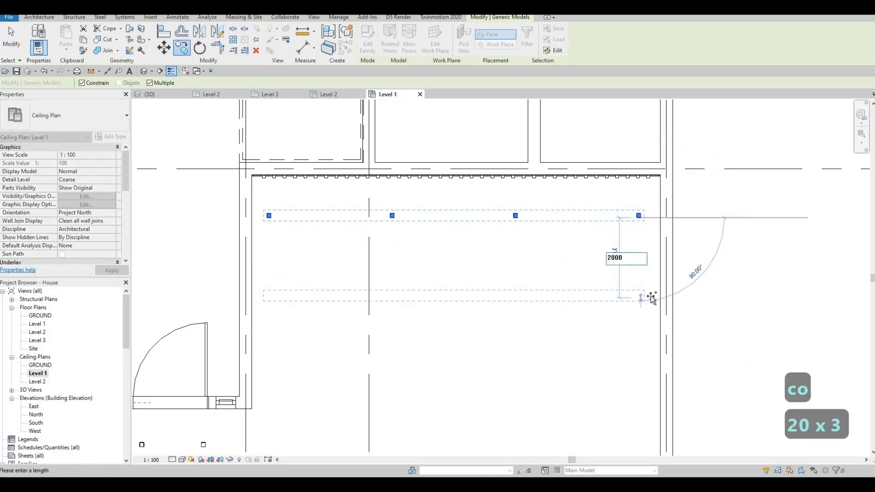
key("Return")
scroll(631, 299, "down", 2)
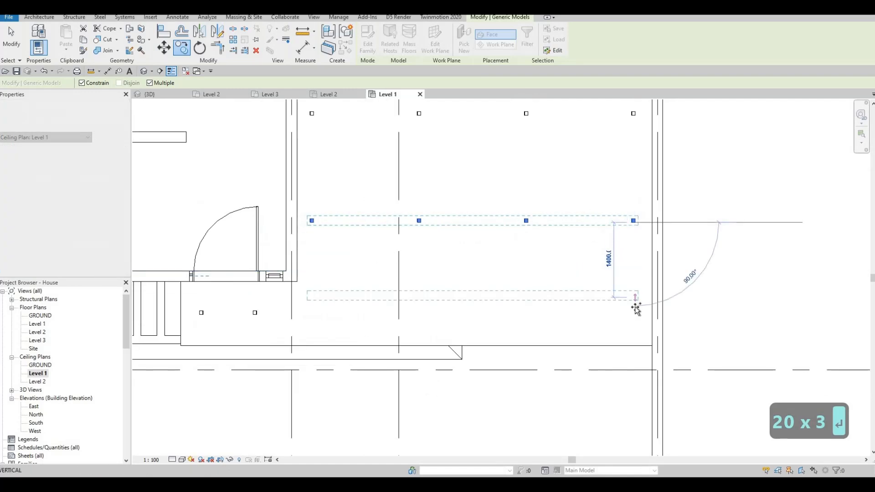
type("2000")
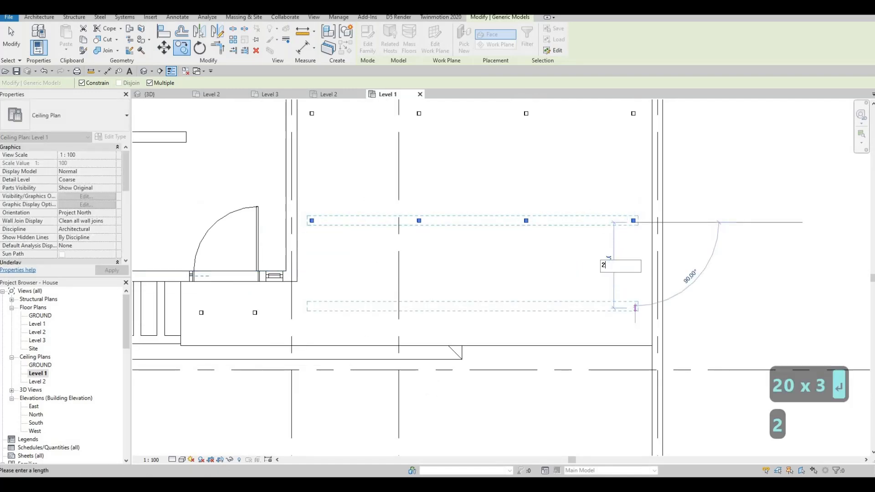
key("Return")
key("Escape")
key("Escape")
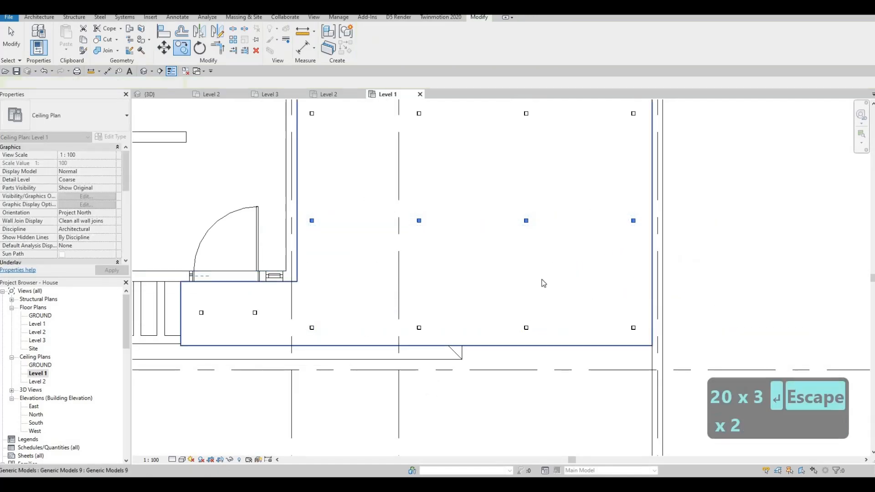
- Select only the twelve pot lights of the front ceiling grid and nudge them slightly up
scroll(542, 281, "down", 1)
middle_click_drag(427, 251, 404, 236)
key("Escape")
middle_click_drag(304, 171, 286, 236)
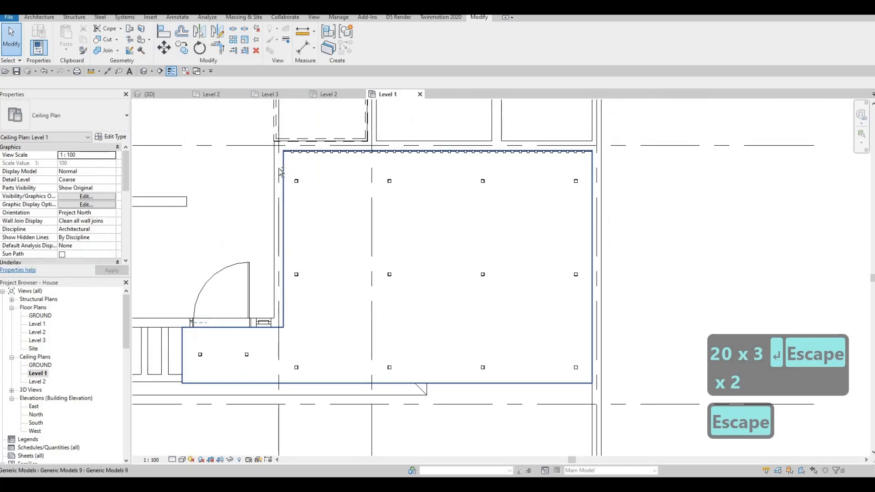
left_click_drag(568, 363, 588, 384)
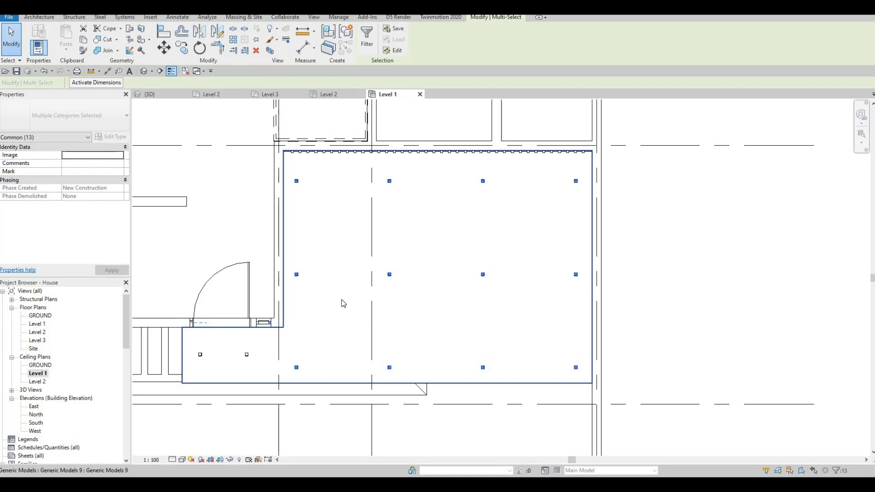
key("Escape")
key("Escape")
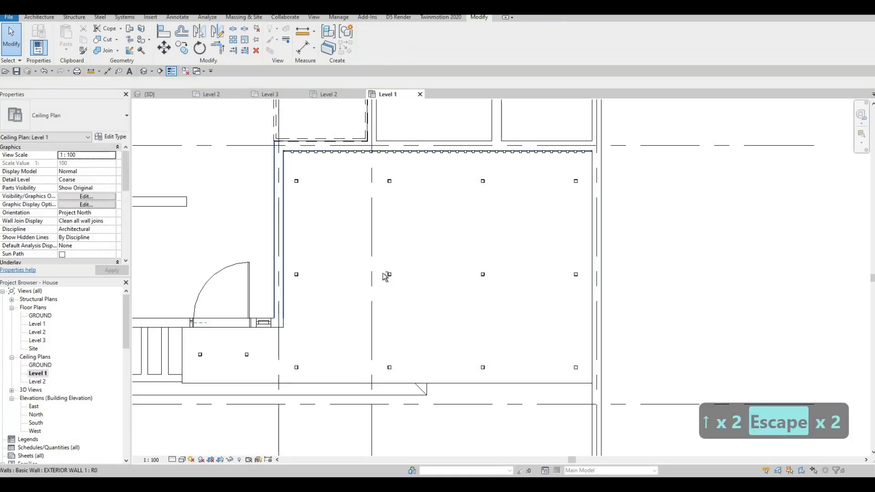
left_click_drag(291, 174, 584, 378)
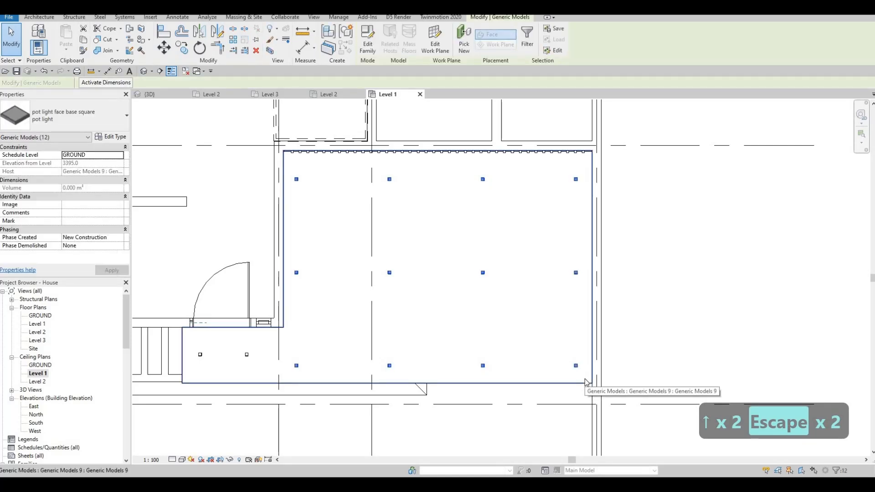
- Nudge the twelve selected pot lights further up within the front ceiling and clear the selection
key("Up")
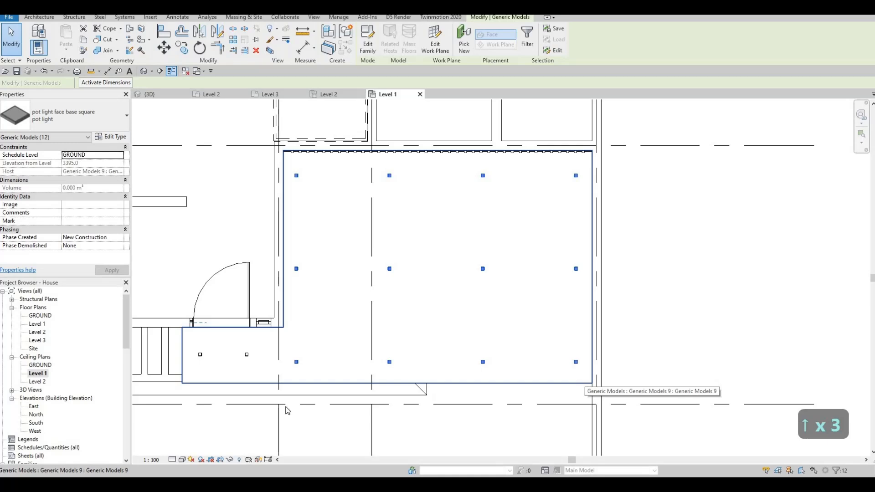
key("Escape")
key("Escape")
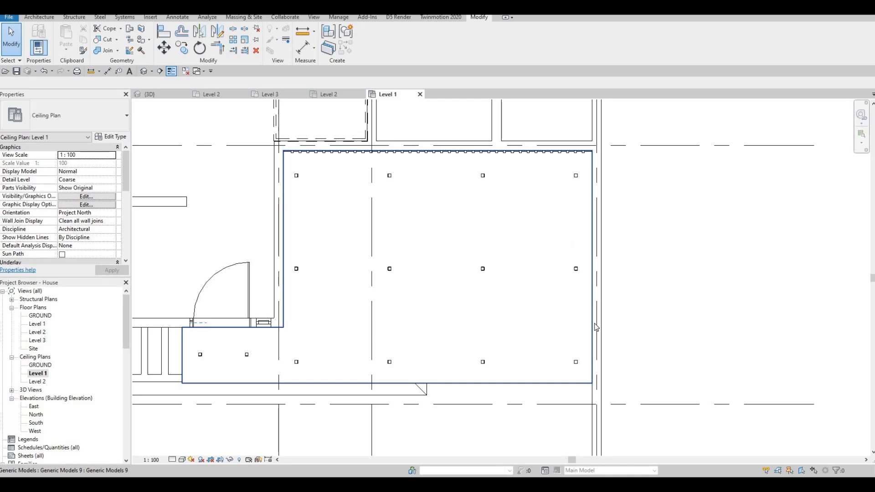
- Examine the house front, the slatted wall and the entrance stairs beside the planter in the 3D view
left_click(165, 94)
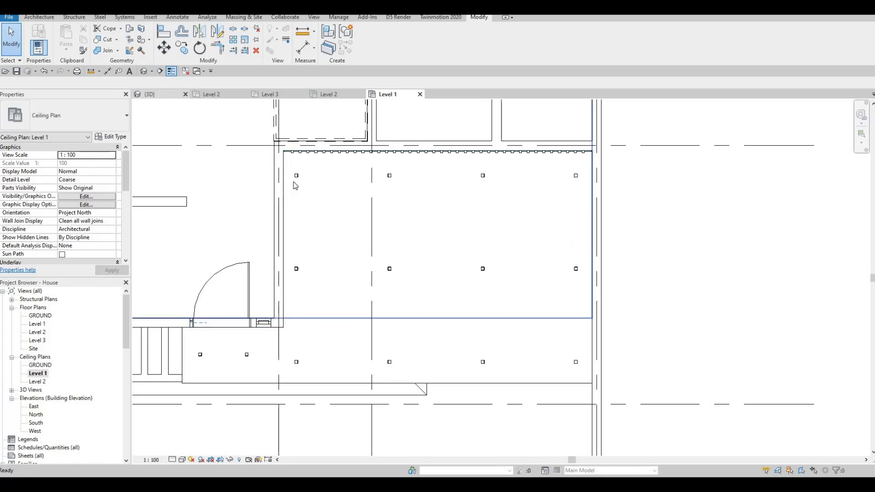
key("Escape")
middle_click_drag(439, 201, 255, 129, "shift")
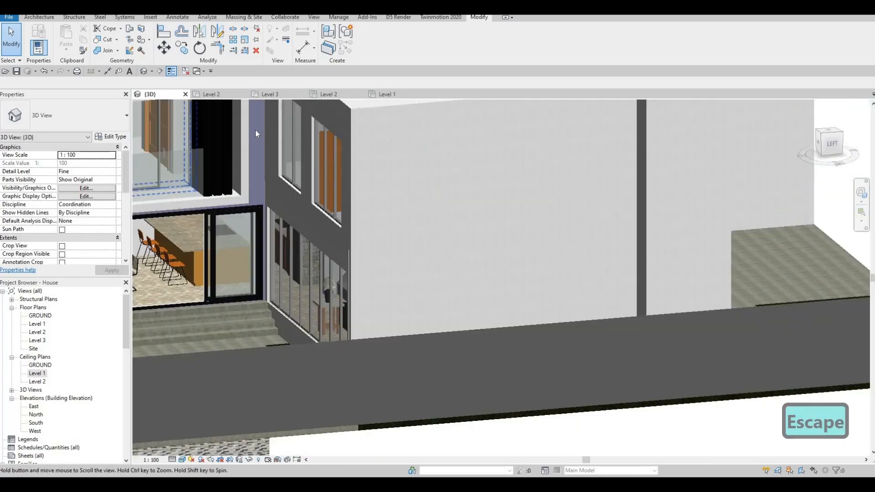
middle_click_drag(351, 214, 376, 201, "shift")
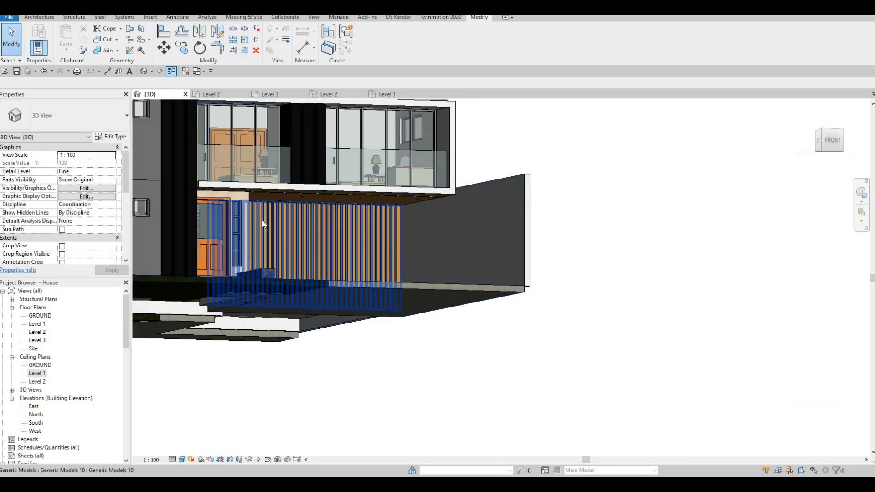
middle_click_drag(278, 192, 242, 244, "shift")
scroll(241, 246, "up", 6)
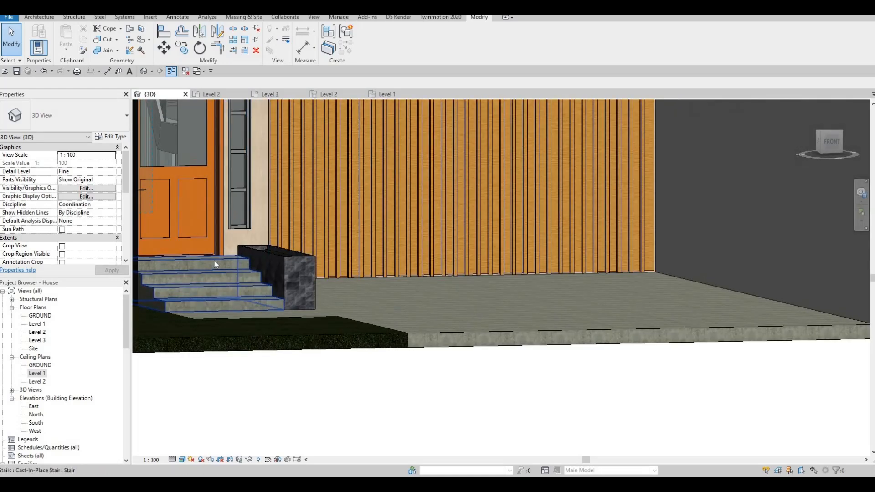
scroll(200, 271, "up", 4)
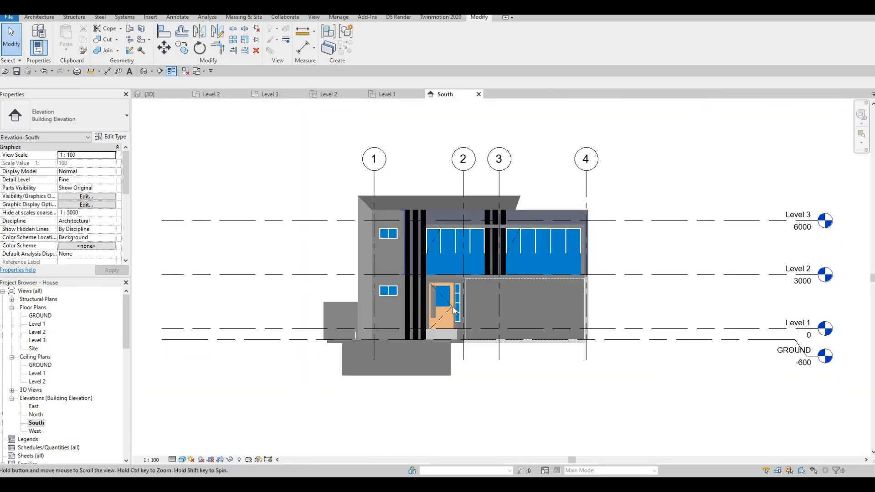
scroll(425, 250, "up", 3)
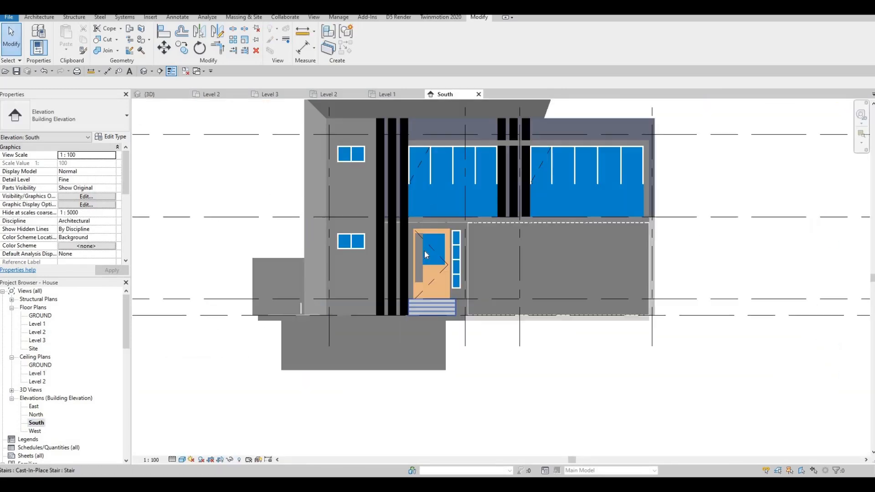
- Delete the curtain wall piece overlapping the handle side of the front door in the South elevation
scroll(387, 179, "up", 4)
key("Escape")
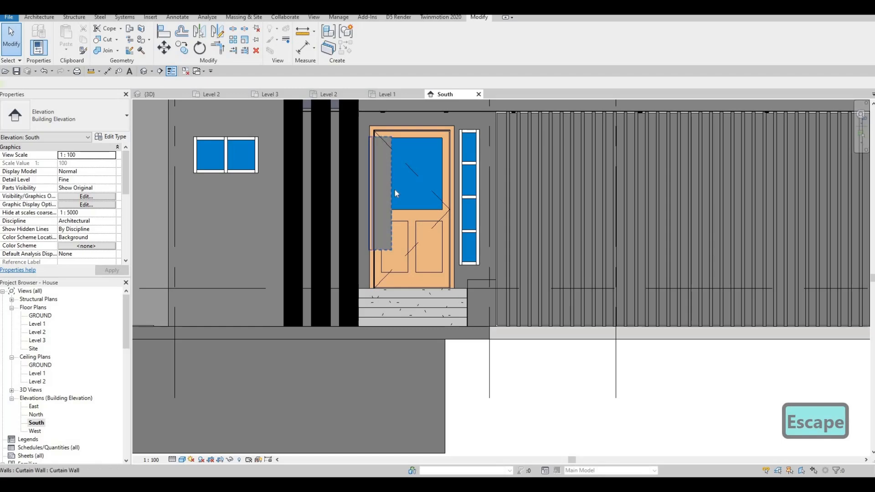
left_click(395, 194)
key("Delete")
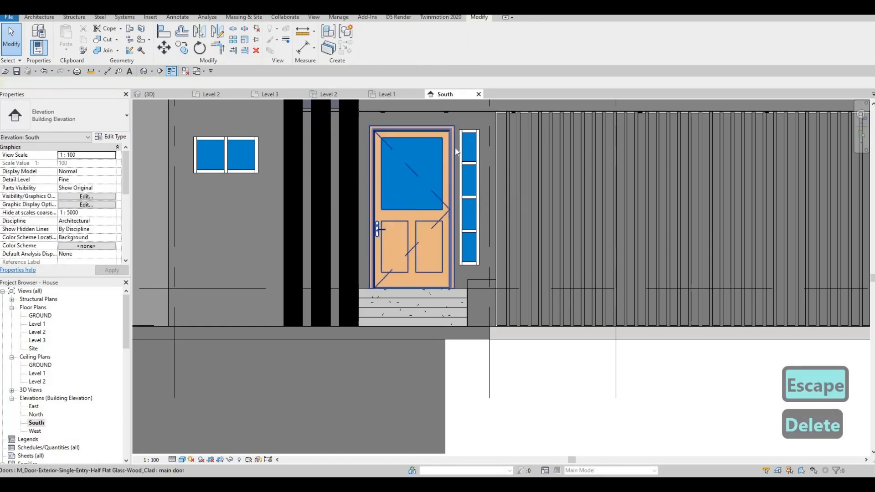
key("Escape")
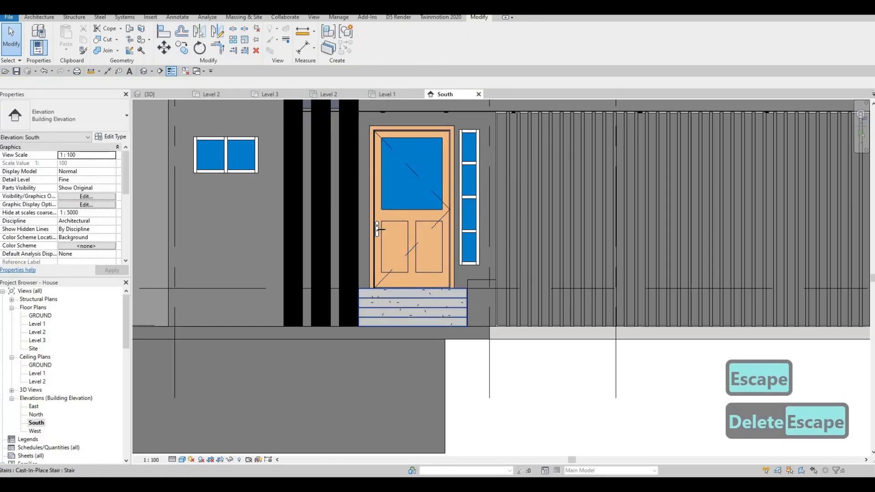
- Create an in-place model in the Generic Models category, keeping the suggested name
scroll(405, 295, "up", 2)
left_click(39, 17)
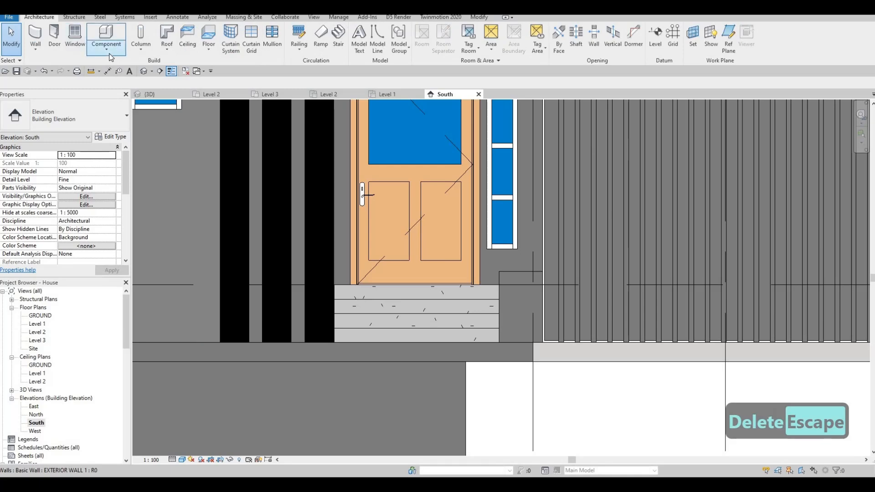
left_click(107, 47)
left_click(126, 85)
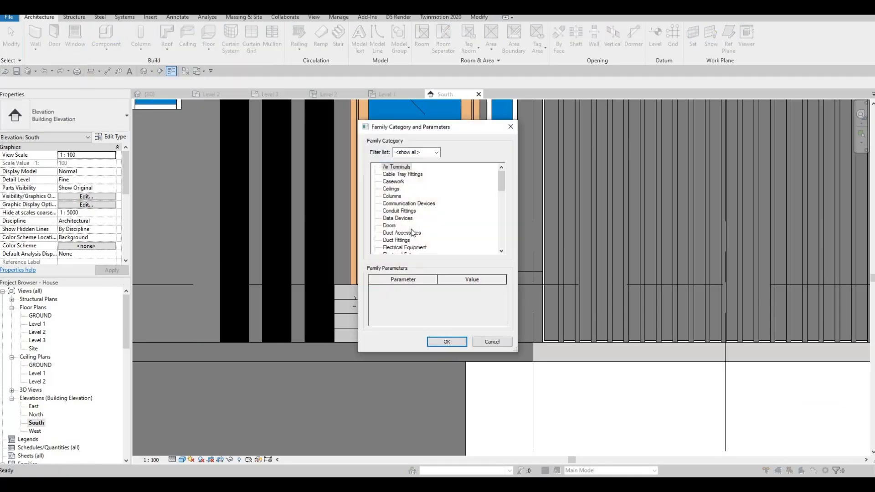
scroll(411, 229, "down", 4)
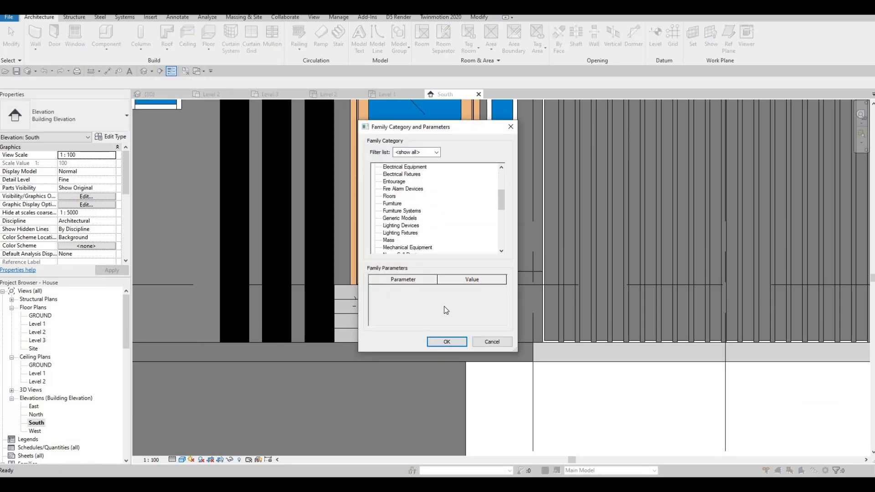
key("Return")
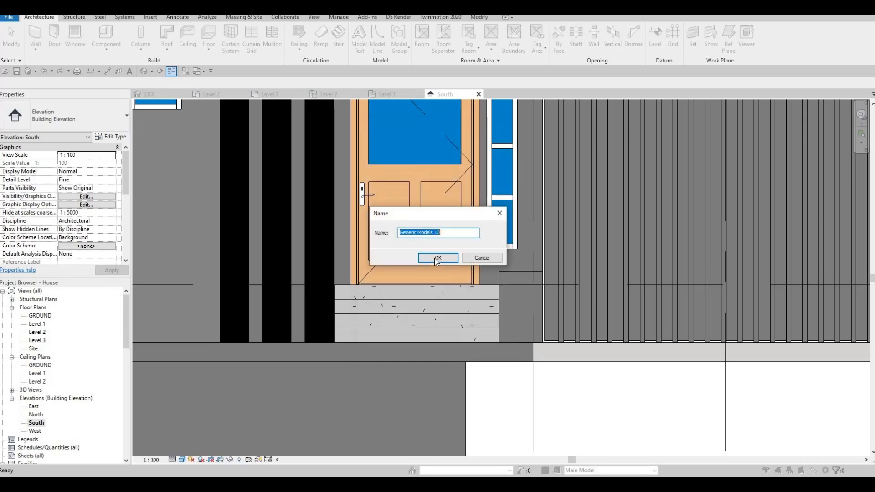
key("Return")
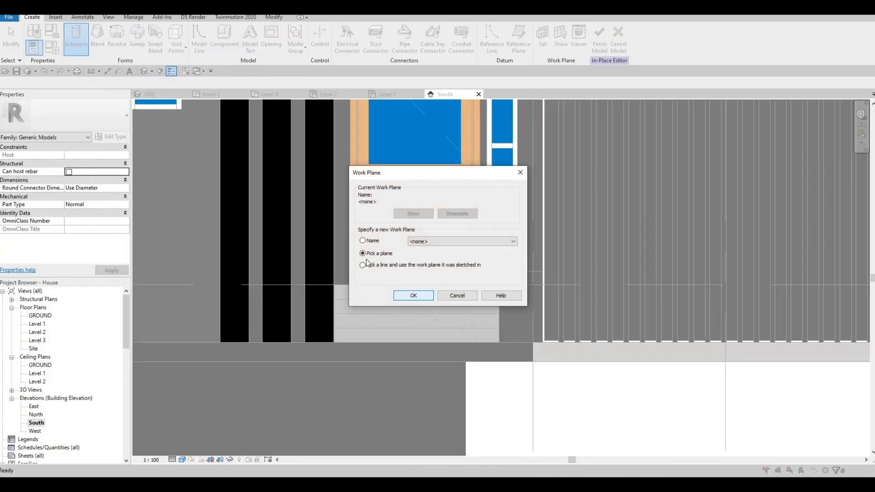
- Set the work plane by picking the front face of the top riser of the entrance stairs
key("Return")
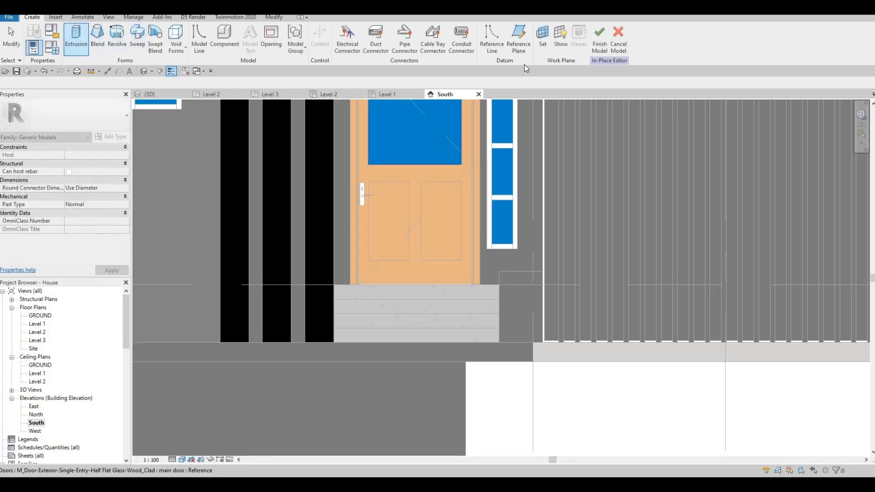
left_click(423, 211)
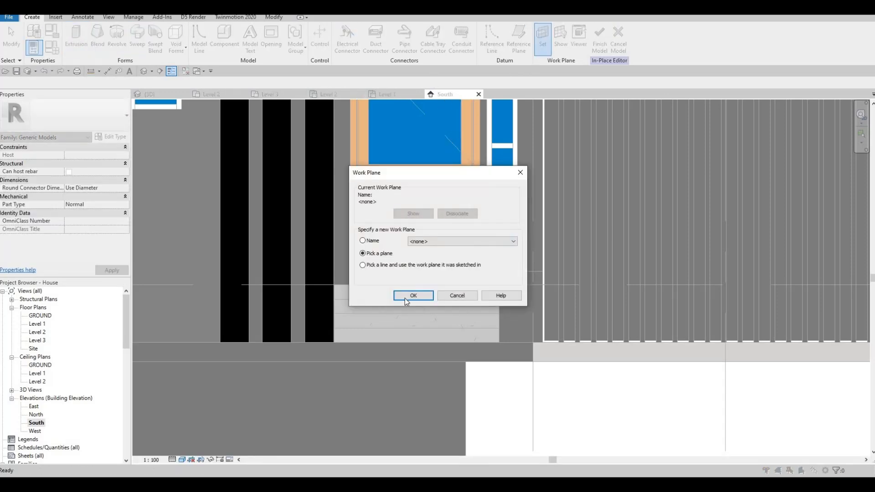
left_click(390, 294)
scroll(389, 294, "up", 3)
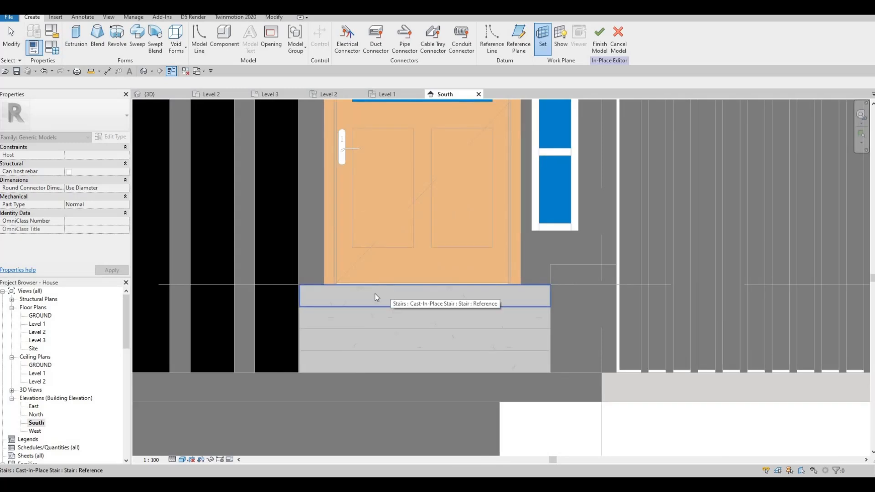
left_click(375, 296)
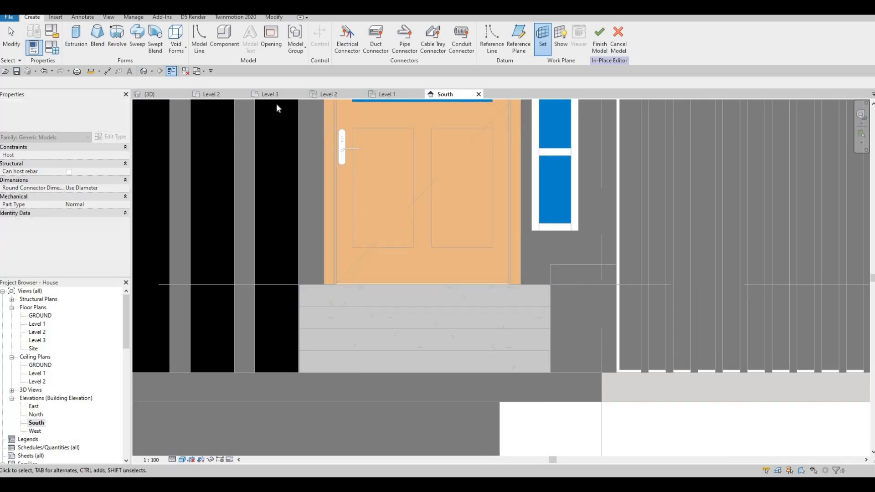
- Begin an extrusion with an Extrusion End of 5 mm and the material Glass, White, High Luminance
left_click(74, 42)
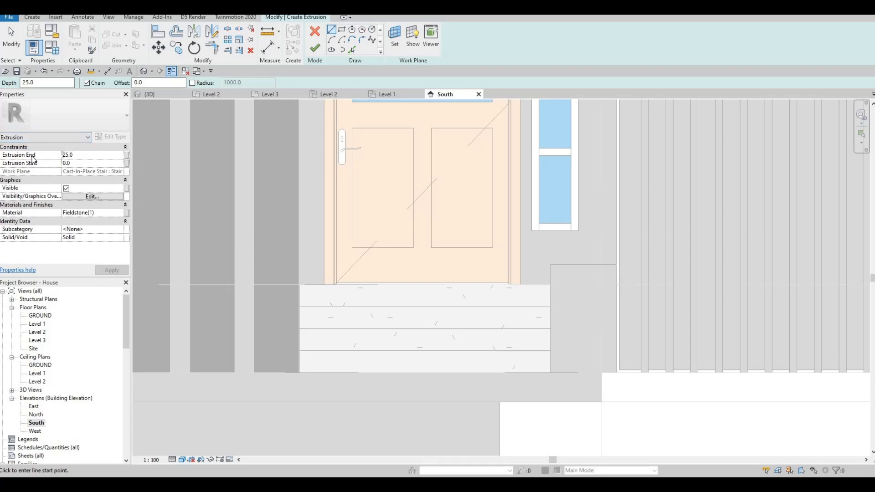
type("5")
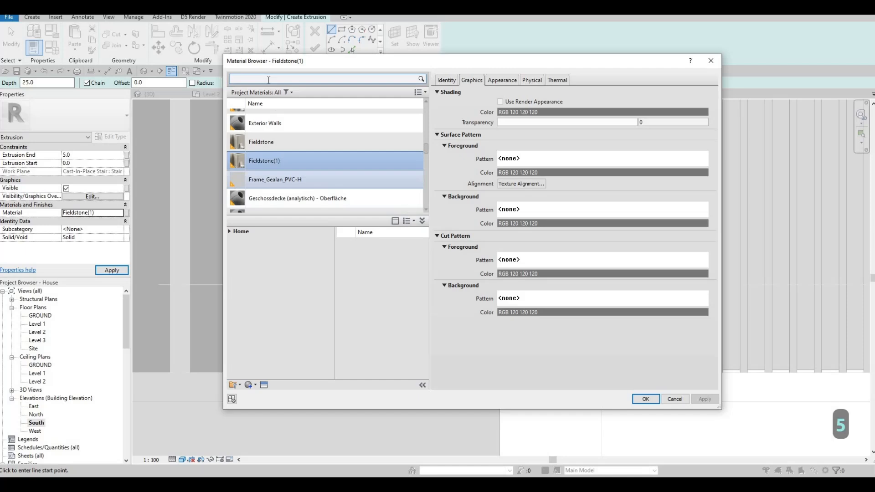
left_click(268, 80)
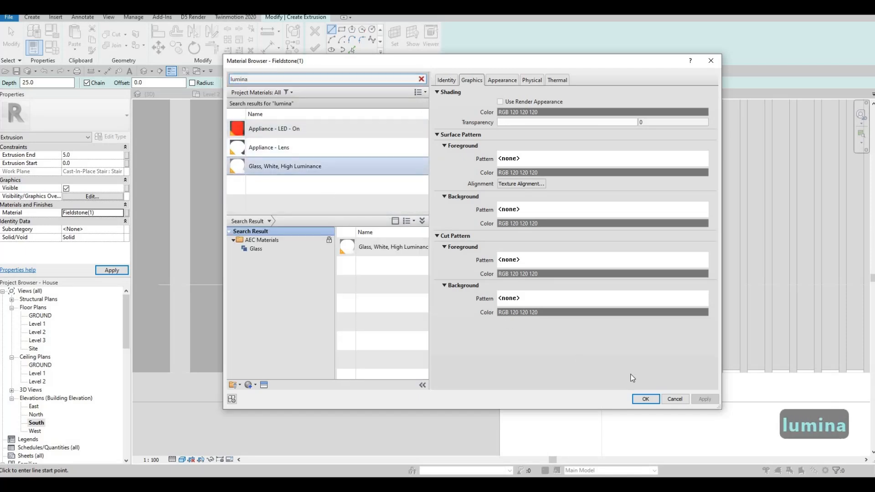
left_click(297, 166)
key("Return")
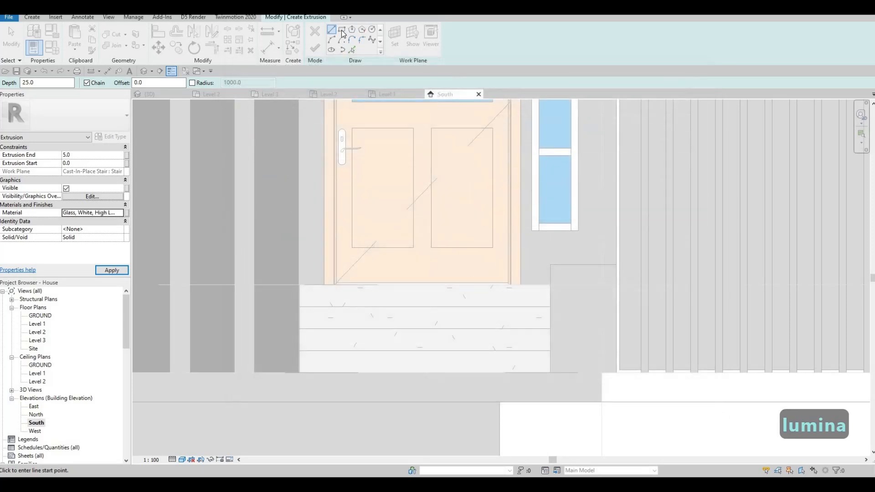
- Sketch a thin rectangle about 1716 mm long and 18 mm high across the stair width at the top riser's lower edge
scroll(319, 240, "up", 1)
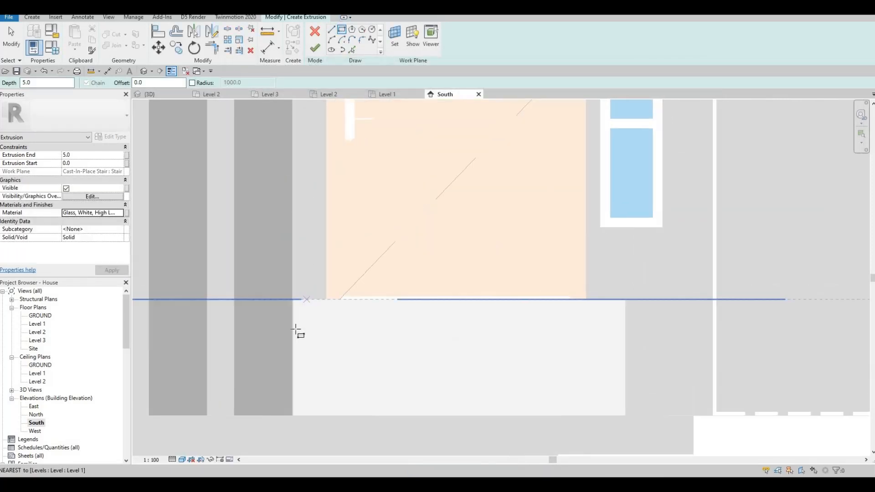
left_click(293, 328)
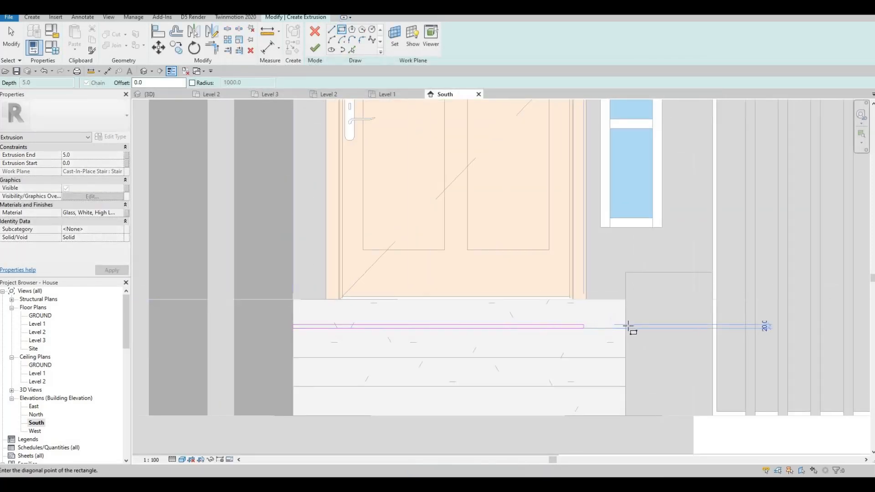
scroll(628, 326, "up", 2)
left_click(570, 324)
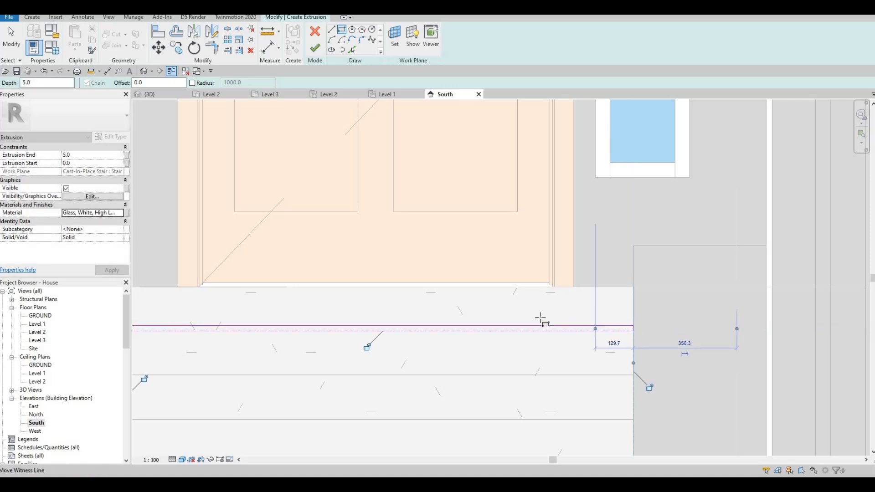
scroll(539, 319, "down", 2)
scroll(588, 323, "up", 2)
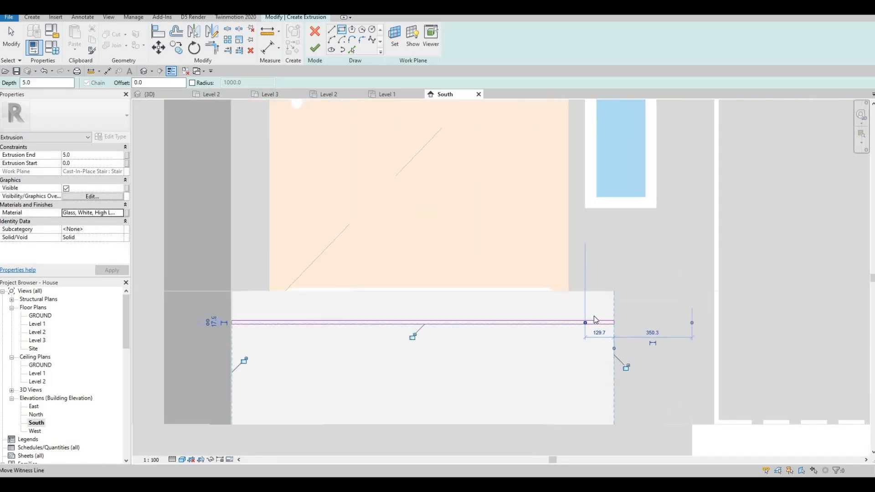
key("Escape")
key("Escape")
- Set the rectangle's height to 10 mm, finish the extrusion sketch and deselect the strip
left_click(626, 318)
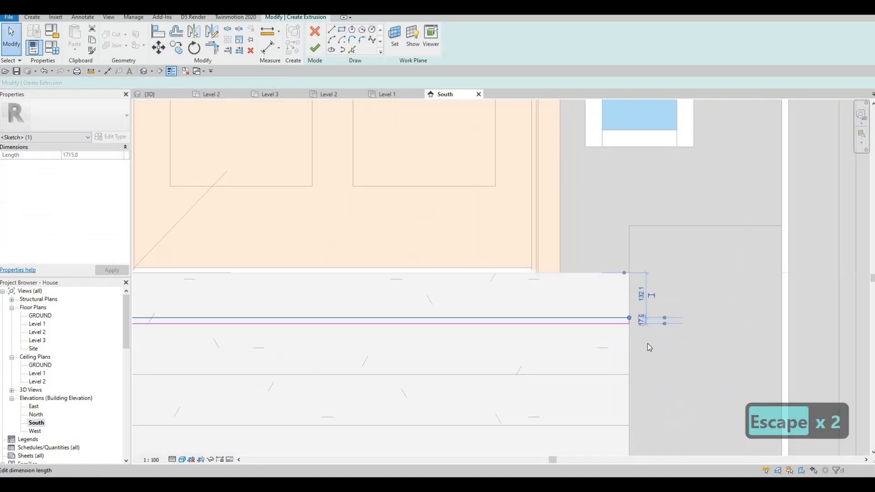
left_click(641, 320)
type("10")
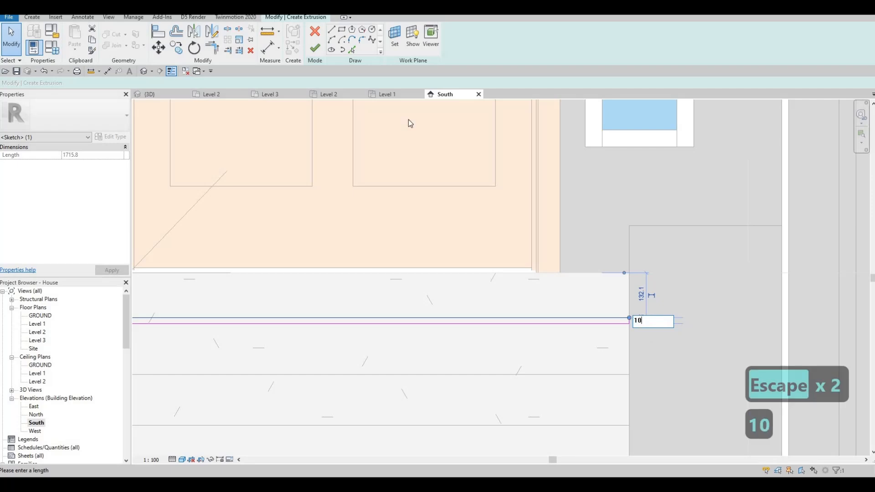
key("Return")
left_click(313, 50)
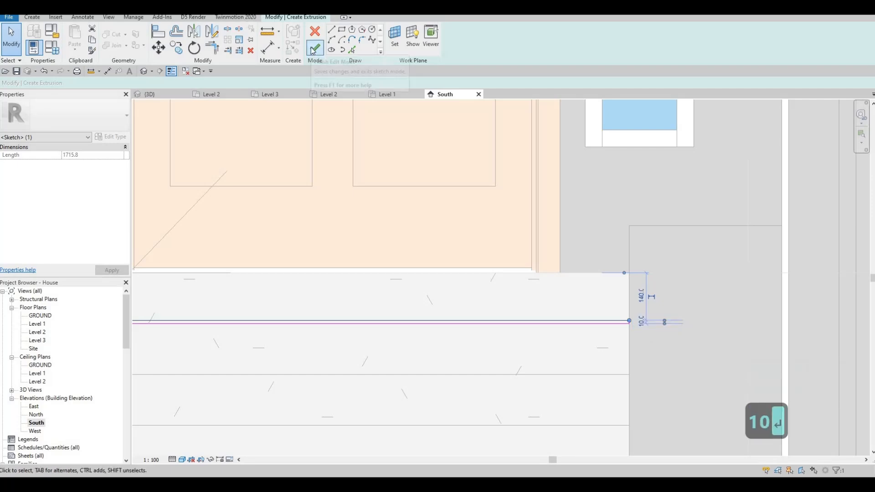
scroll(343, 271, "down", 3)
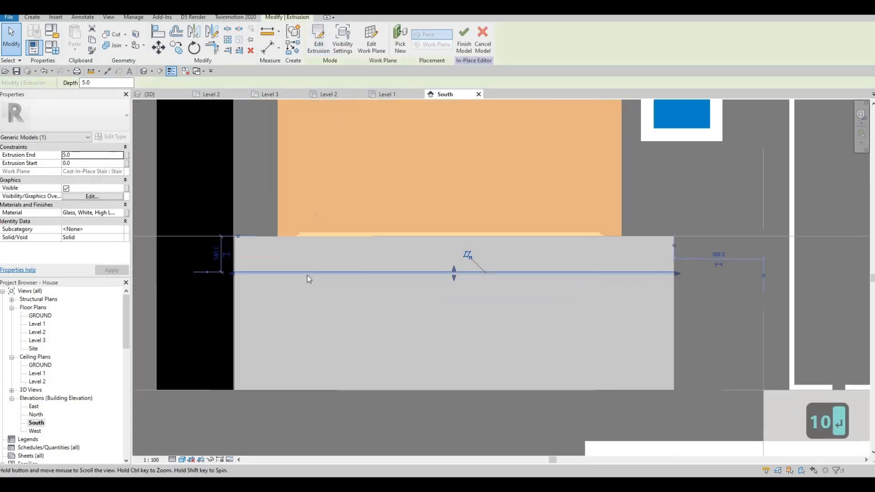
key("Escape")
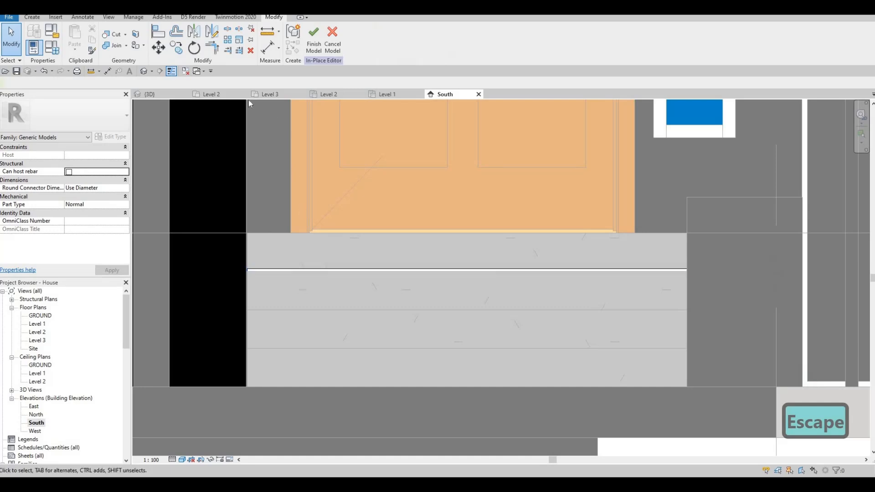
- Copy the glass strip vertically twice onto the upper part of the top riser, spacing the copies about 60 mm apart
left_click(348, 270)
key("c")
key("o")
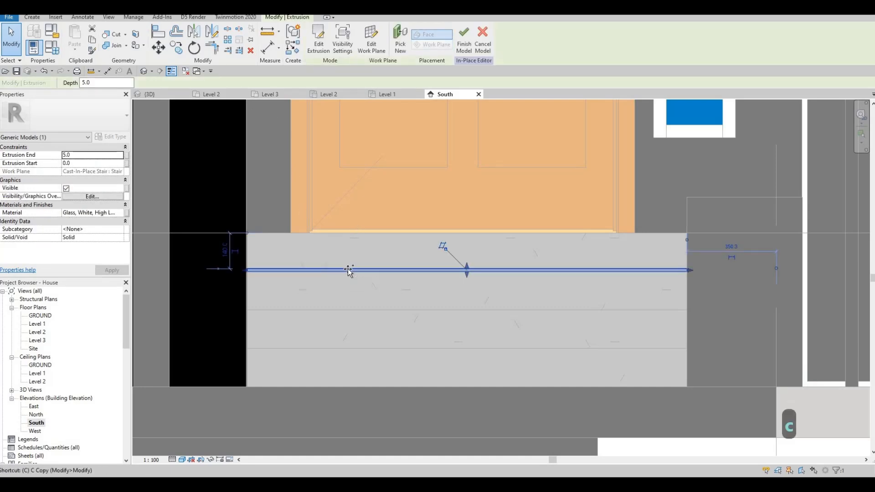
left_click(348, 260)
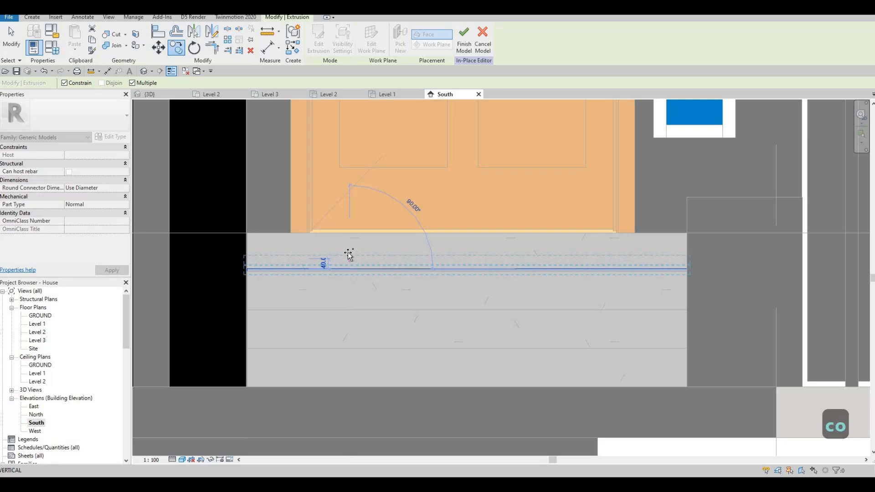
left_click(348, 244)
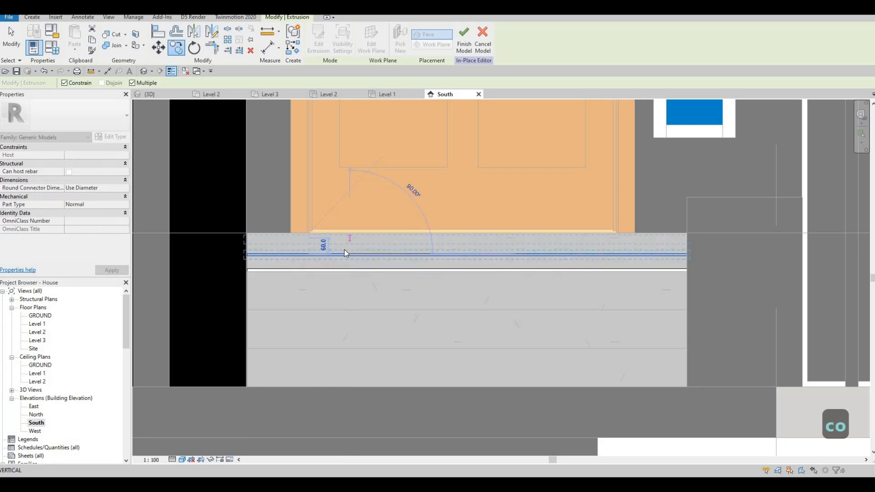
left_click(341, 251)
key("Escape")
key("Escape")
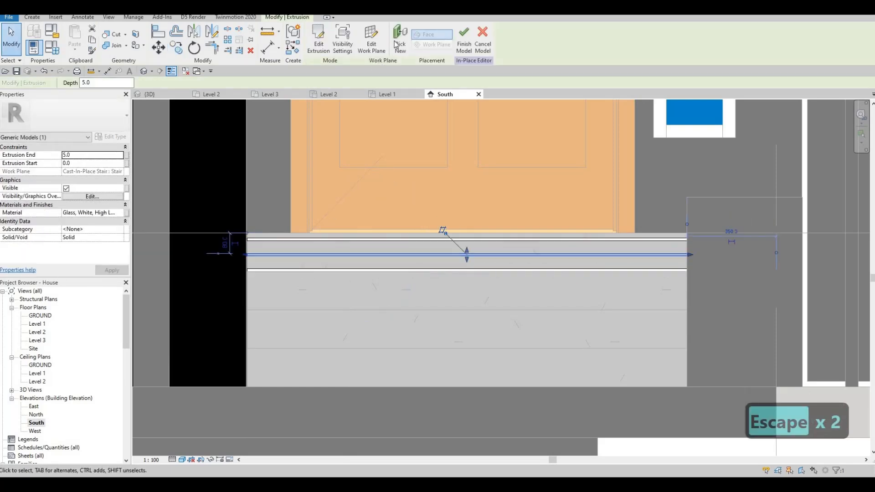
- Rehost the two copied glass strips on new faces, placing one on the second riser and one on the third riser
left_click(400, 46)
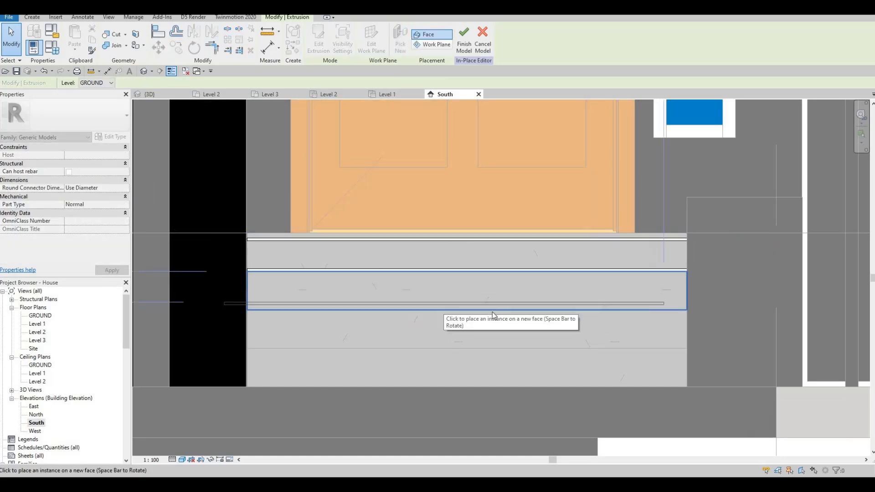
left_click(444, 305)
key("Escape")
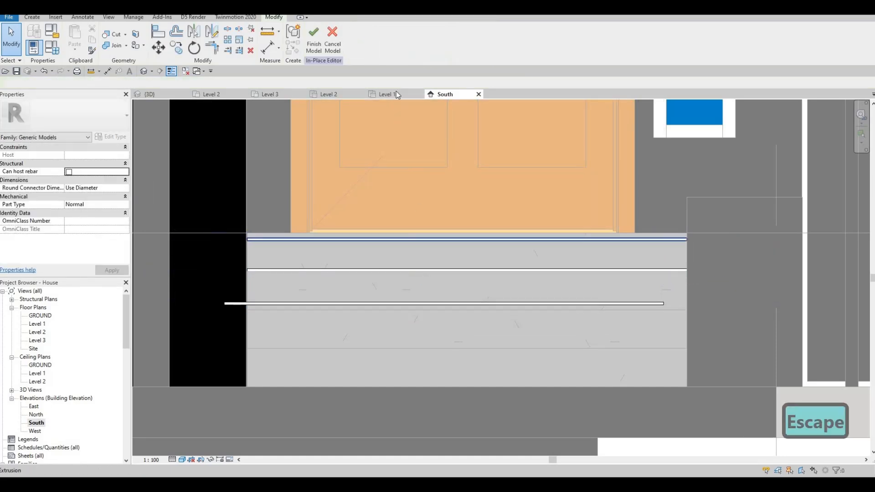
left_click(448, 239)
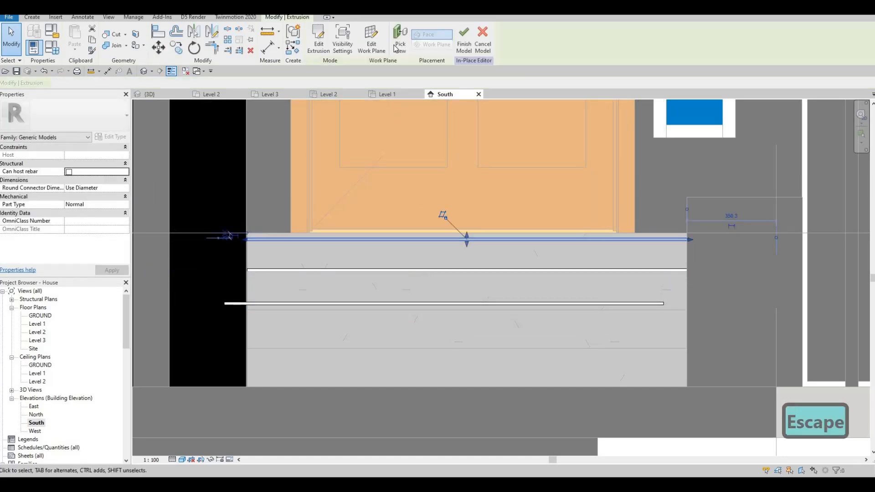
left_click(439, 341)
key("Escape")
scroll(645, 298, "up", 2)
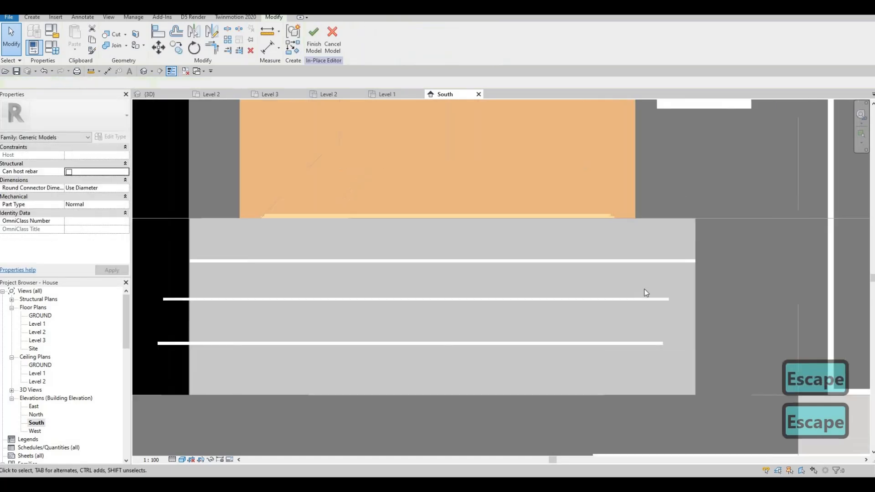
- Move the second riser's strip horizontally so its end meets the side edge of the stairs
left_click(646, 296)
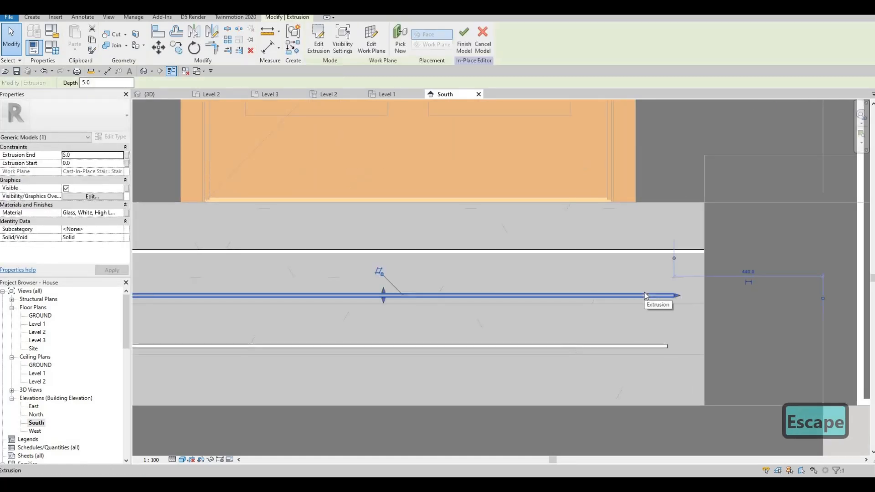
key("m")
key("v")
left_click(669, 295)
scroll(701, 297, "up", 1)
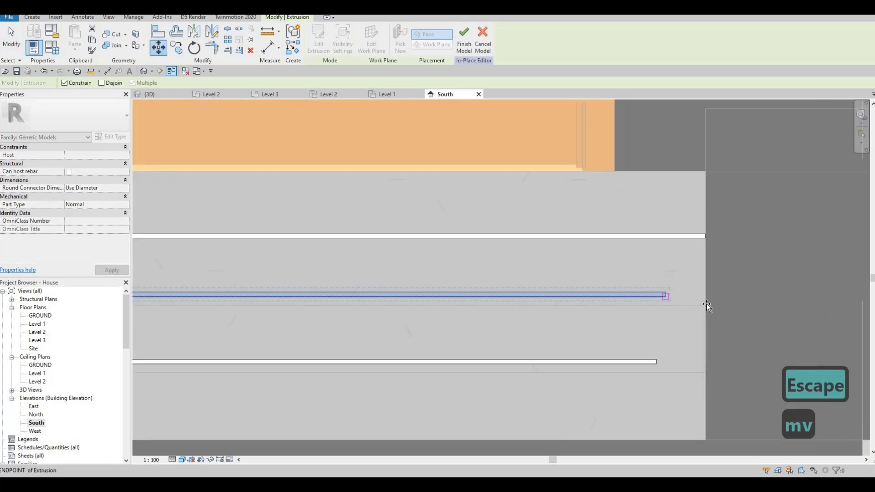
key("Tab")
key("Tab")
key("Tab")
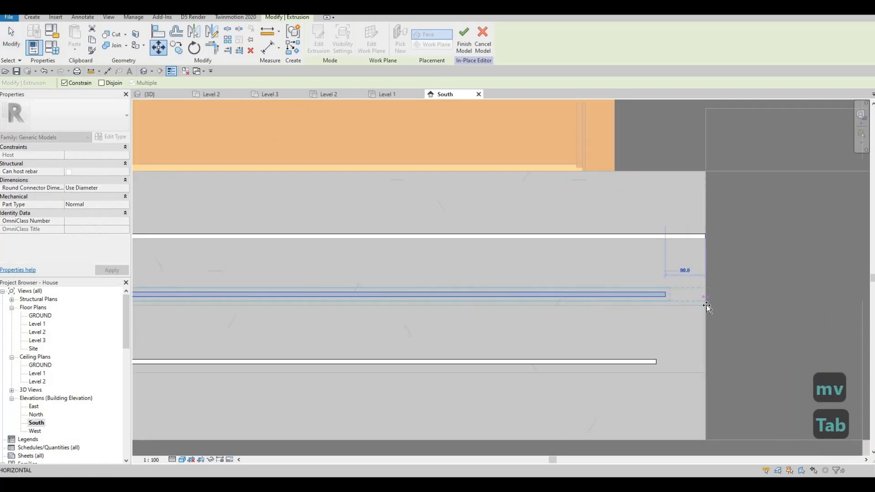
key("Tab")
key("Tab")
key("Tab")
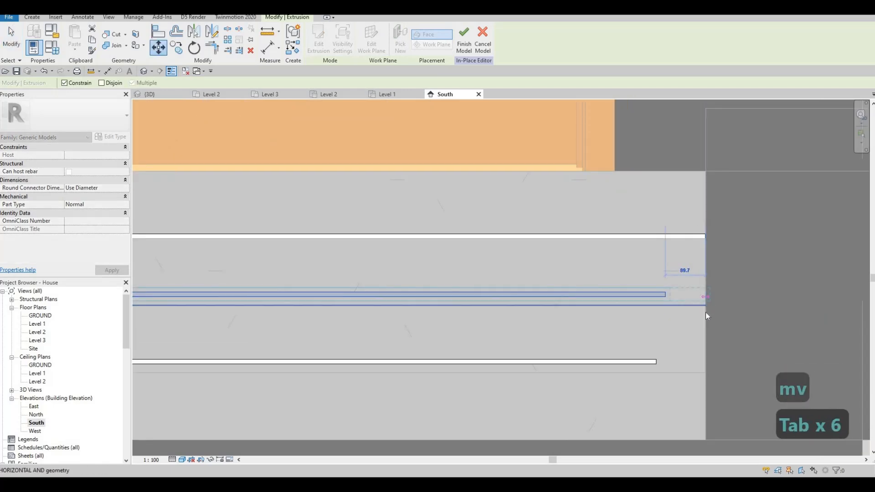
left_click(704, 305)
- Move the second riser's strip down so it sits on the riser's lower edge
scroll(704, 304, "up", 3)
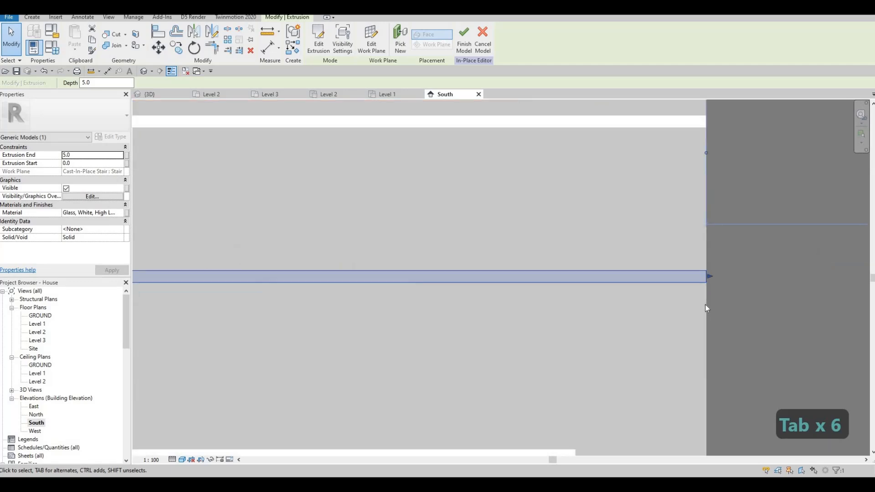
key("m")
key("v")
left_click(706, 283)
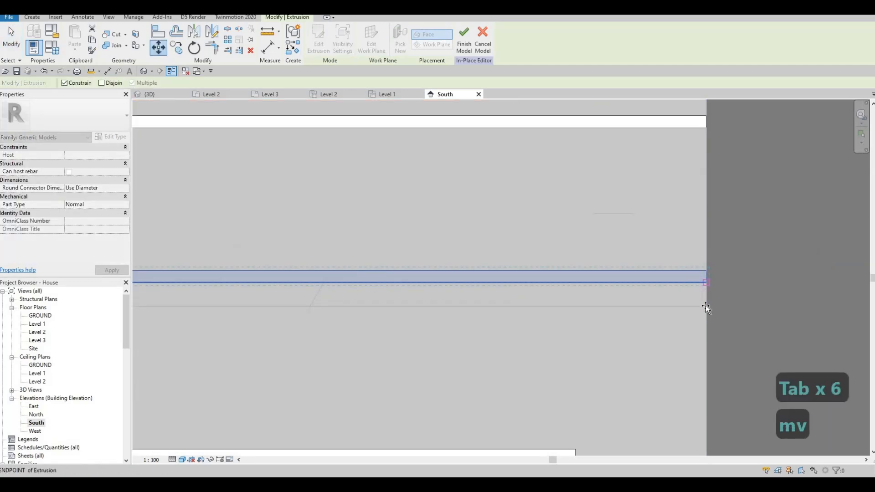
left_click(706, 307)
- Move the third riser's strip horizontally until its end aligns with the side edge of the stairs
scroll(633, 375, "down", 2)
middle_click_drag(611, 388, 635, 360)
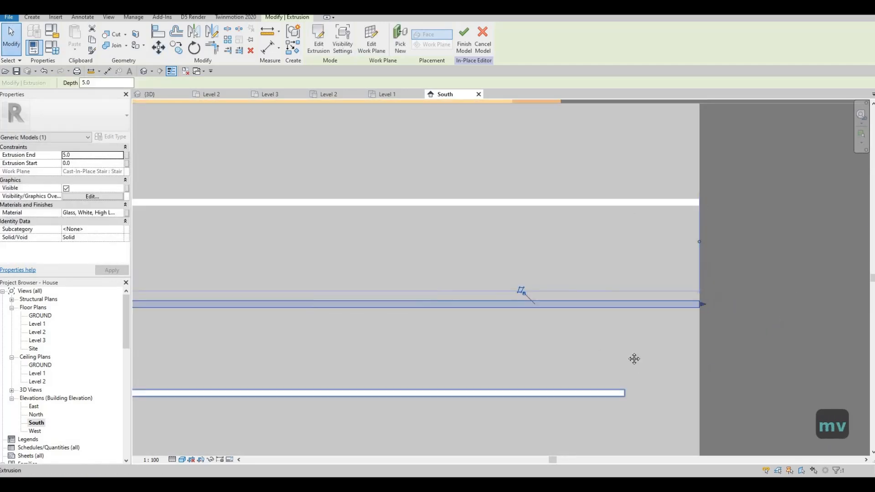
middle_click_drag(413, 341, 436, 304)
scroll(756, 307, "down", 2)
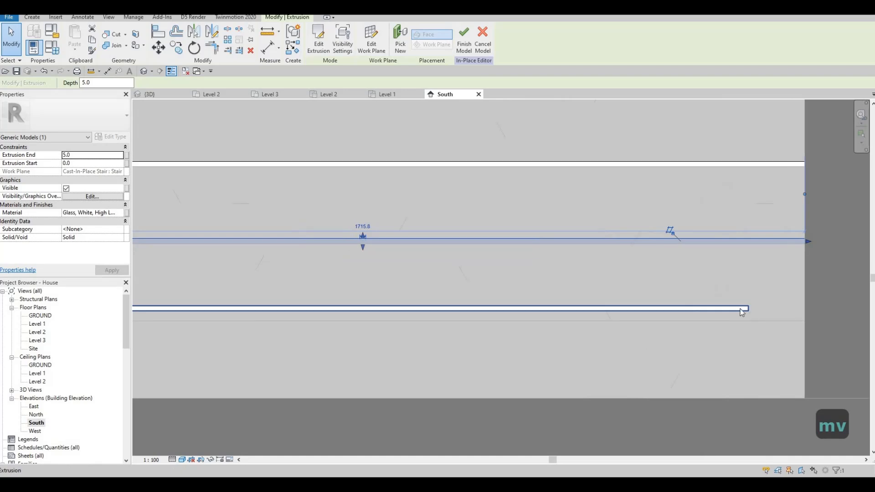
key("Escape")
left_click(740, 309)
key("m")
key("v")
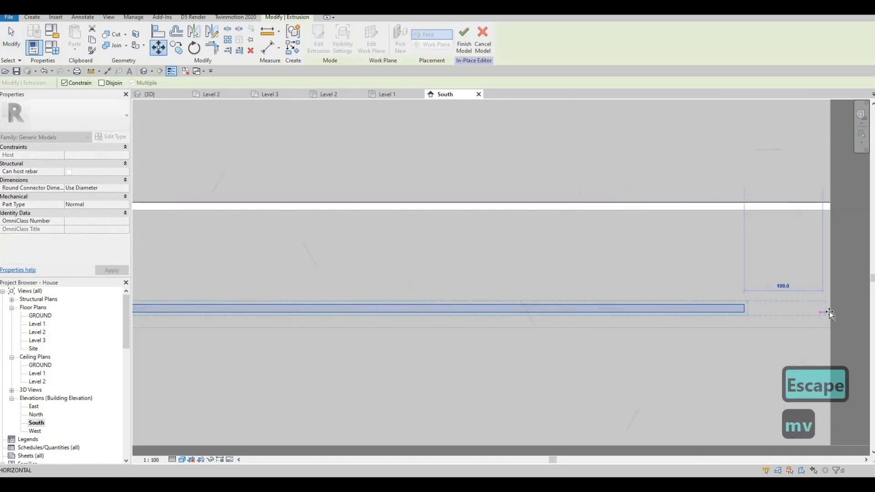
left_click(829, 319)
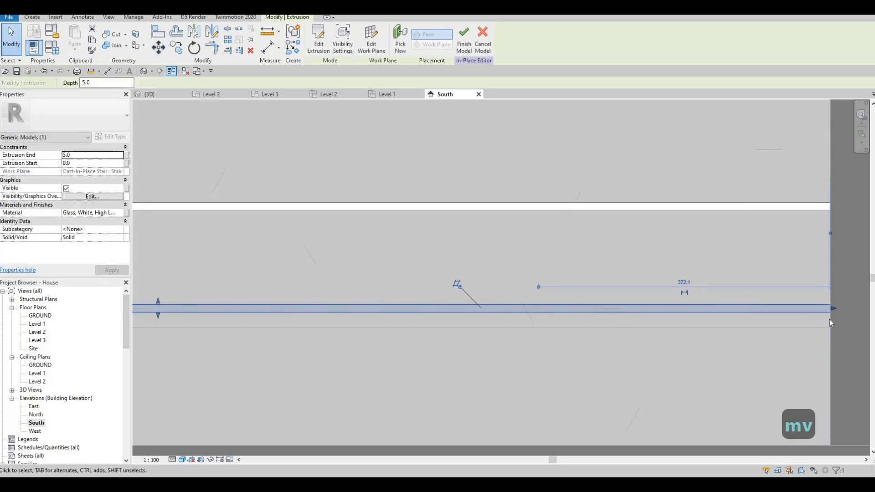
- Move the third riser's strip down onto the riser's lower edge and deselect it
key("m")
key("v")
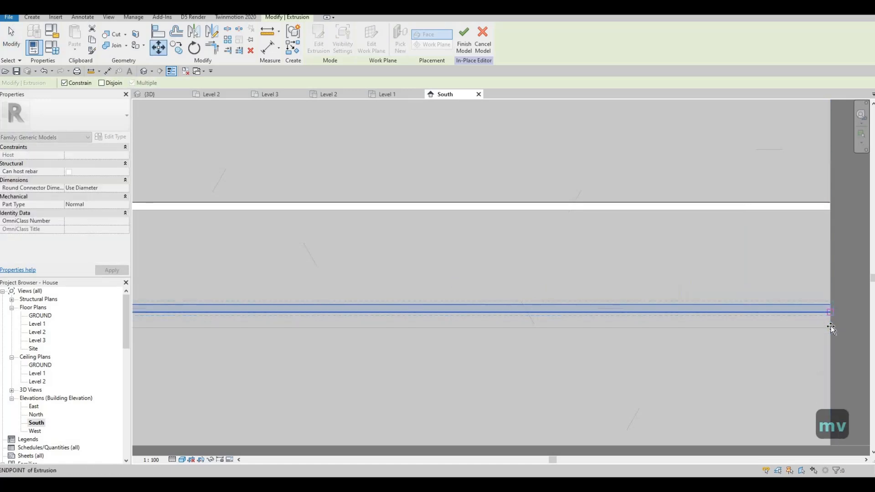
left_click(830, 327)
left_click(835, 336)
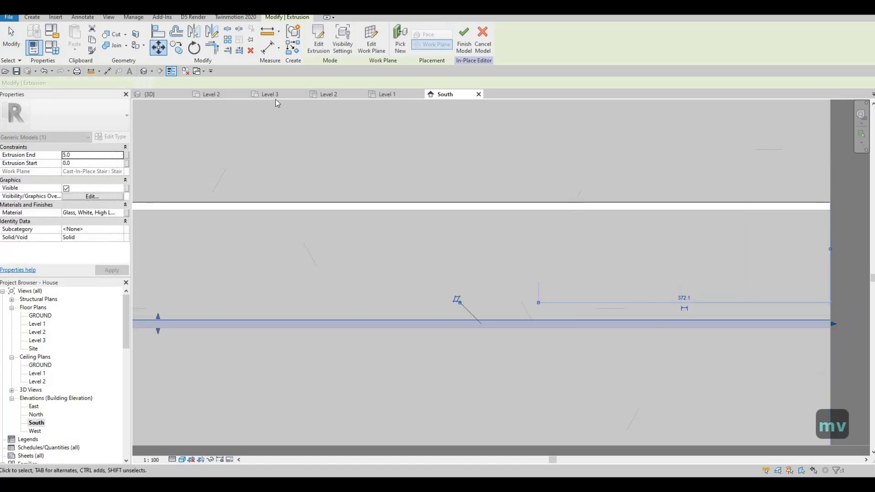
key("Escape")
- Examine in the 3D view how the glass strips fit along the entrance stair risers and at their ends
left_click(151, 94)
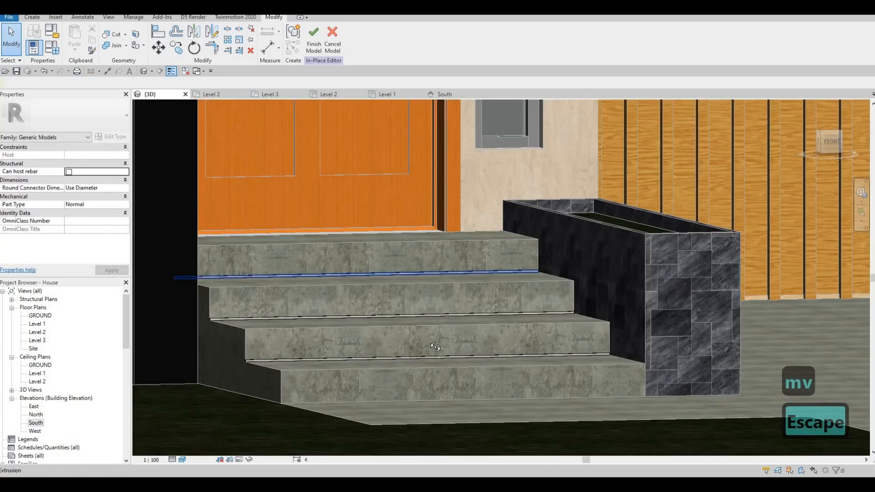
key("Escape")
middle_click_drag(435, 319, 337, 280, "shift")
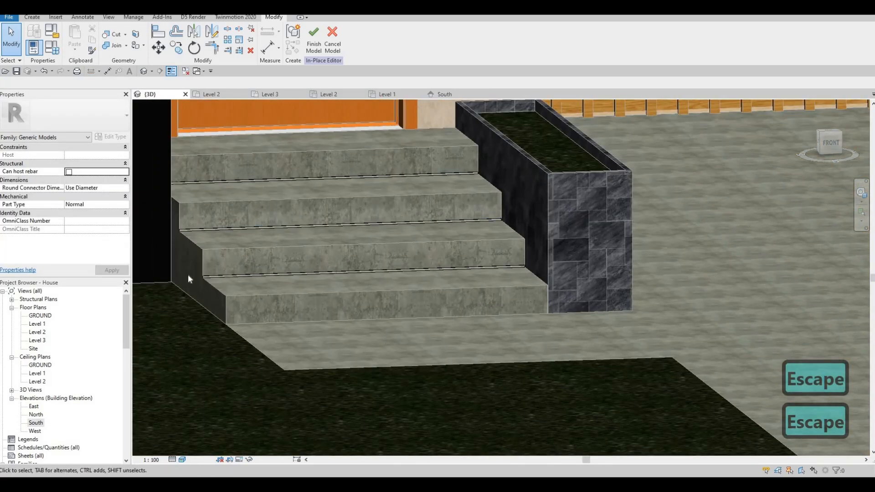
scroll(191, 260, "up", 3)
scroll(205, 223, "up", 4)
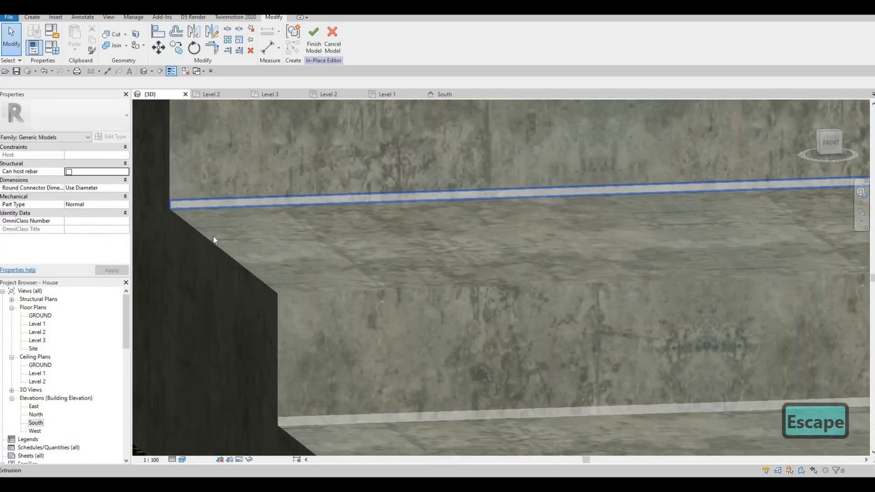
scroll(213, 237, "down", 4)
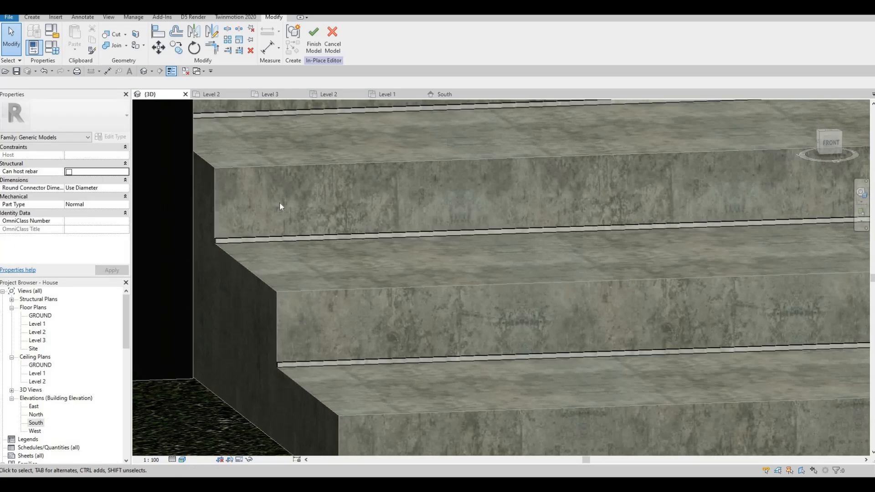
scroll(292, 200, "up", 1)
scroll(310, 161, "up", 2)
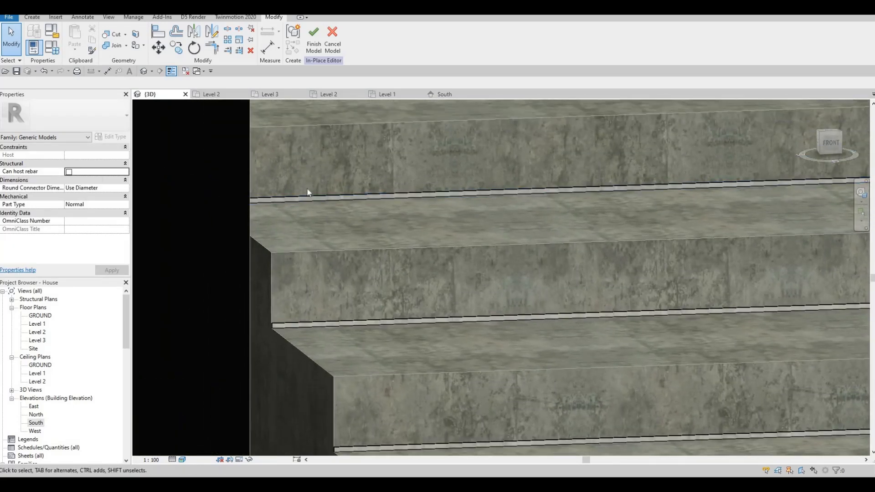
scroll(331, 208, "down", 2)
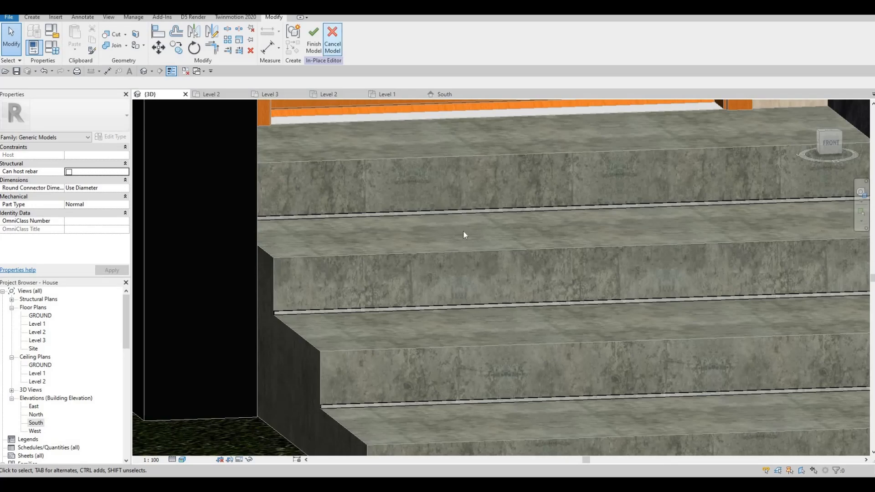
- Finish the in-place model of the entrance stair light strips
left_click(314, 40)
scroll(464, 238, "down", 2)
middle_click_drag(531, 295, 484, 300)
scroll(484, 300, "down", 1)
key("Escape")
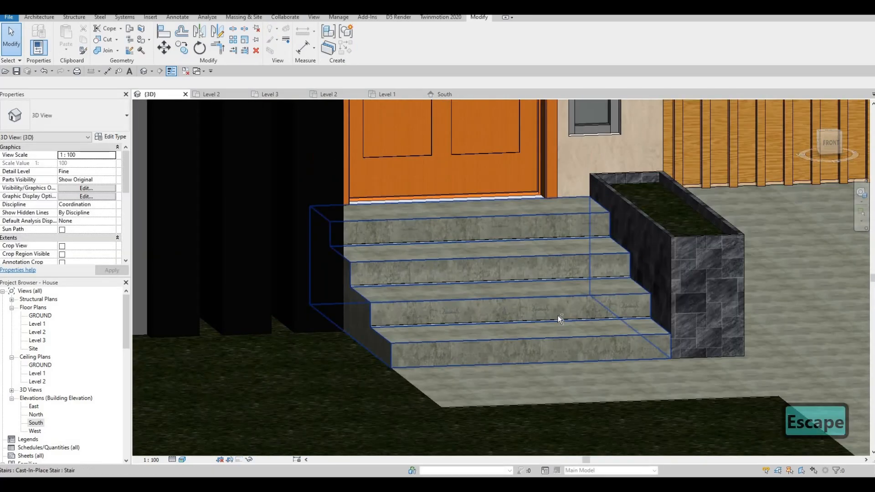
- Examine the stairs between the pool terrace and the sliding doors on the other side of the house
scroll(518, 327, "down", 2)
scroll(518, 327, "down", 2)
middle_click_drag(518, 326, 399, 334, "shift")
key("F1")
scroll(360, 356, "down", 3)
middle_click_drag(492, 371, 410, 374, "shift")
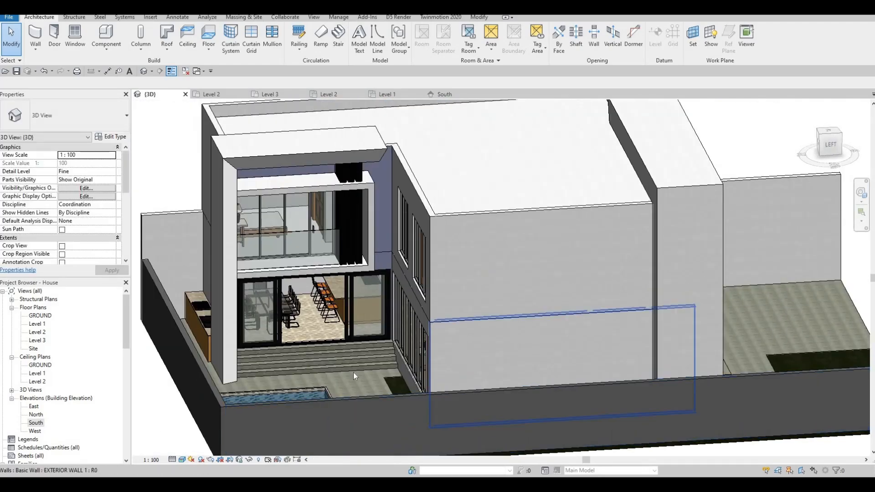
scroll(348, 368, "up", 5)
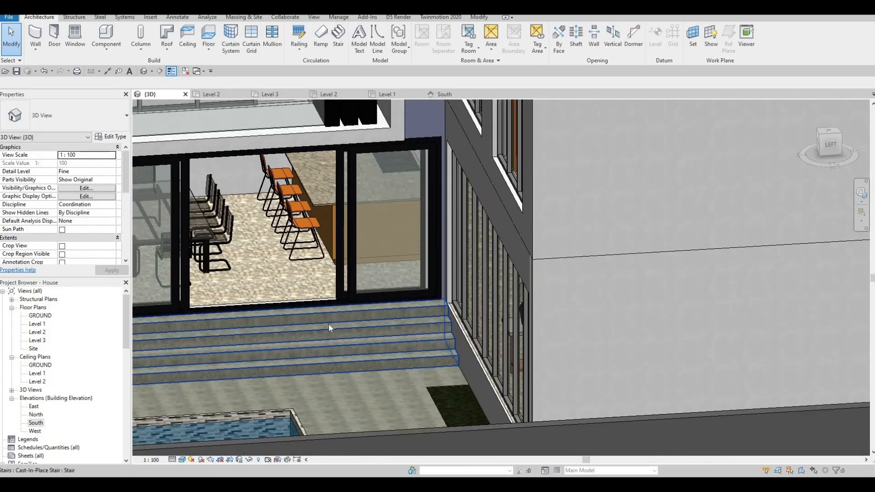
scroll(329, 324, "up", 2)
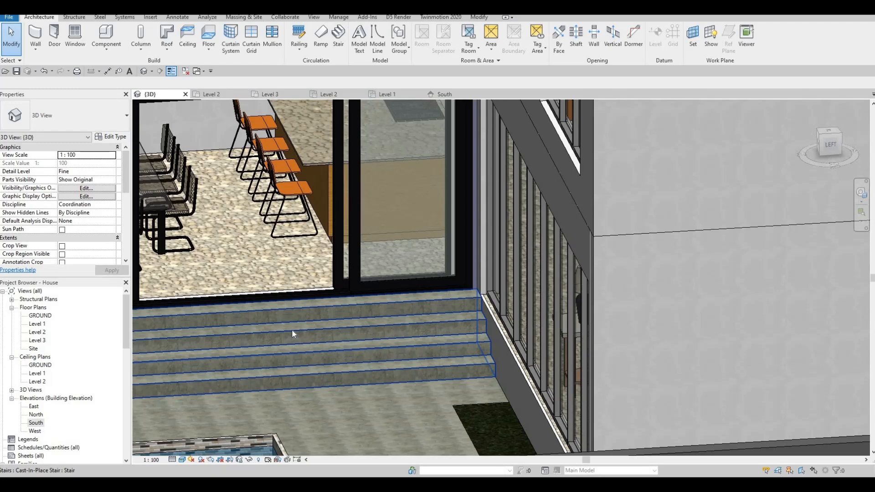
scroll(286, 331, "down", 3)
middle_click_drag(293, 337, 247, 340, "shift")
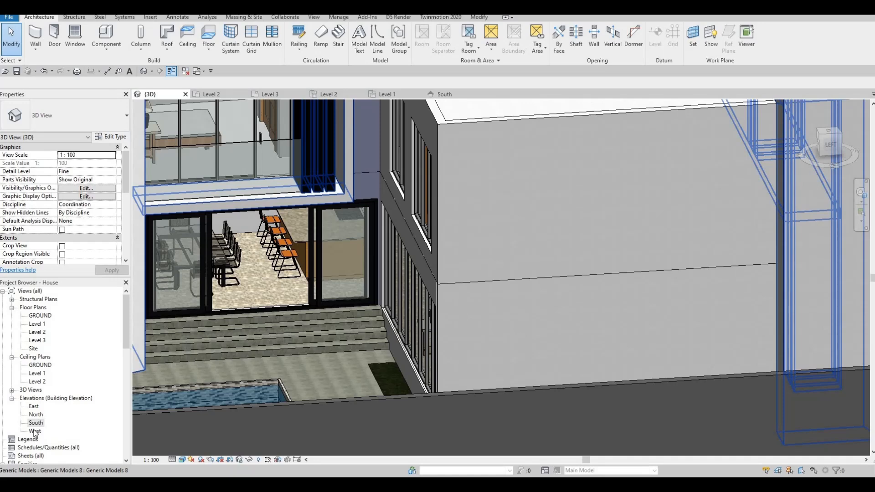
- Open the West elevation and hide the EXTERIOR WALL 2 boundary wall that covers the terrace stairs in that view
double_click(34, 431)
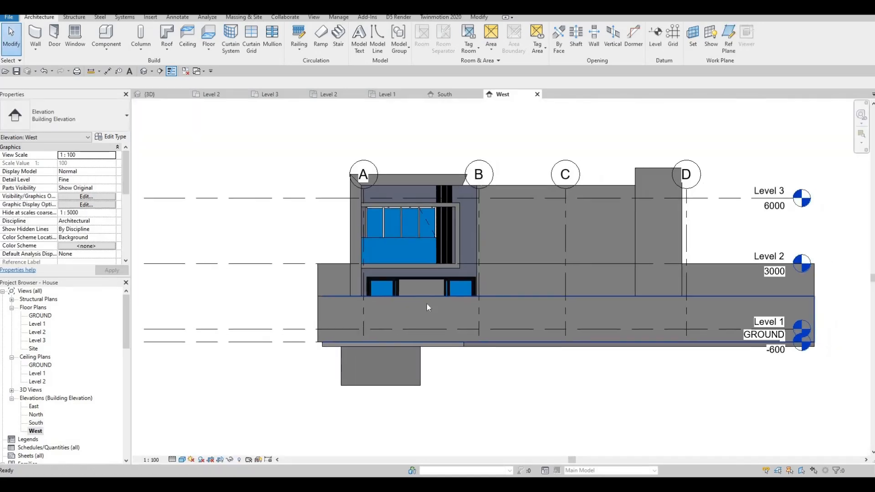
left_click(426, 303)
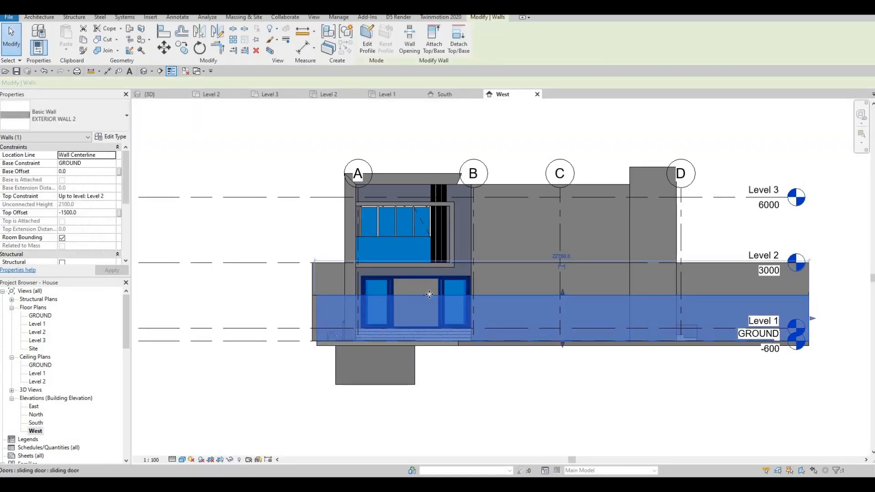
right_click(430, 305)
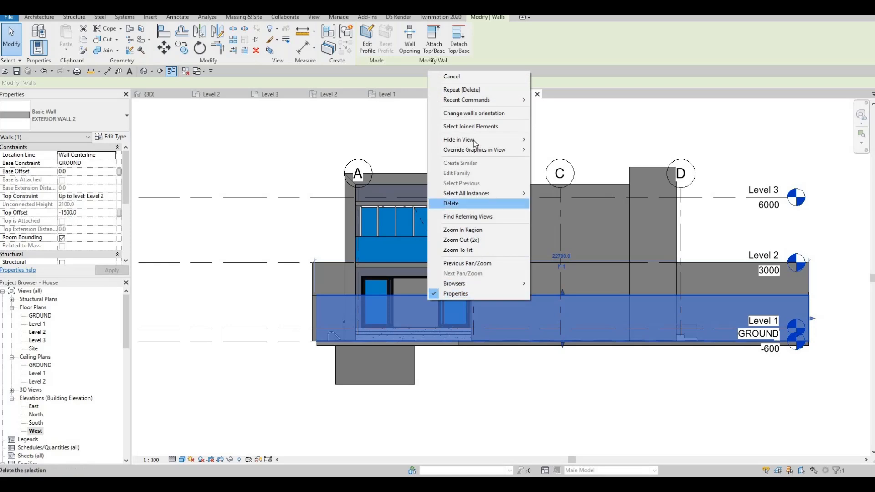
key("Escape")
key("Escape")
scroll(424, 345, "up", 6)
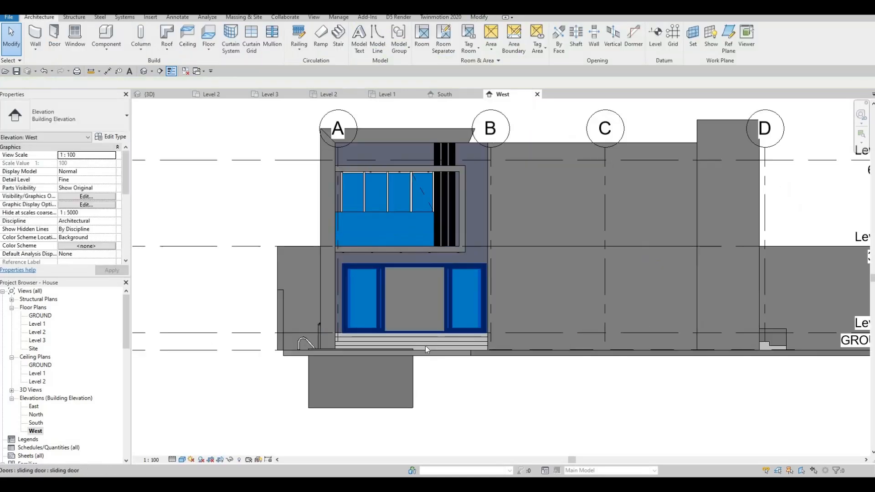
- Reopen the entrance stair light strips for in-place editing and return to the terrace stairs in the West elevation
scroll(232, 246, "down", 2)
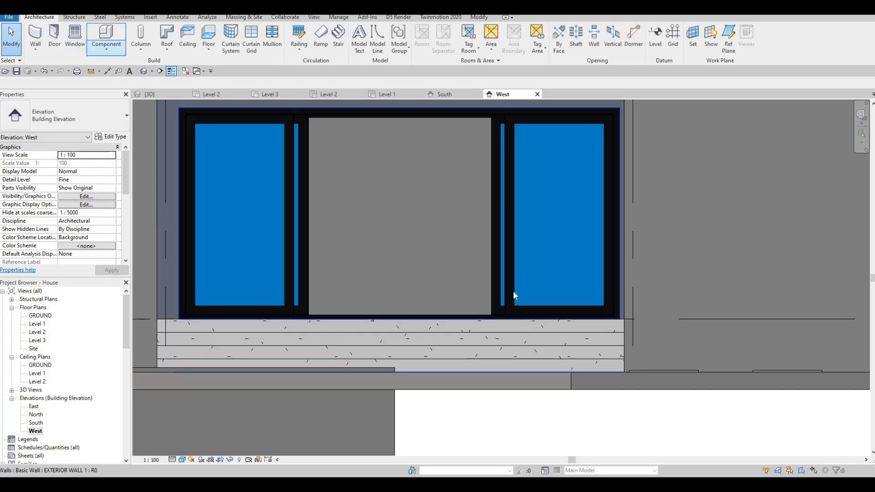
scroll(514, 295, "down", 3)
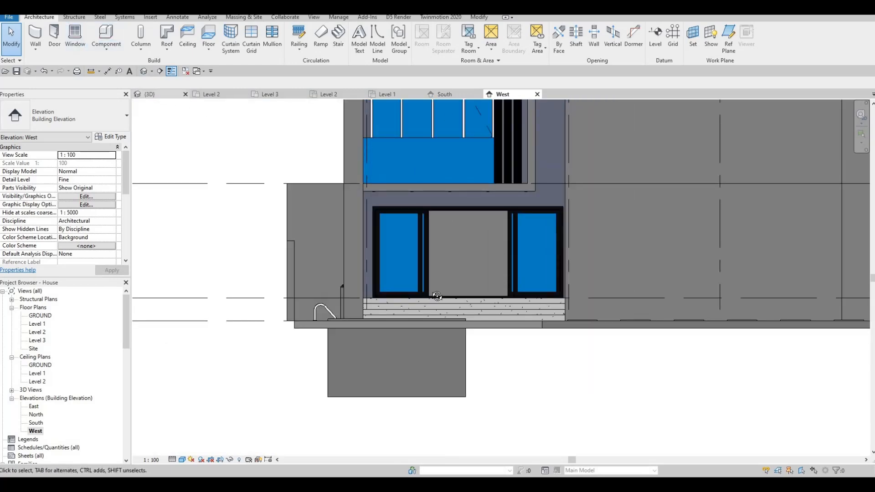
left_click(150, 94)
middle_click_drag(578, 316, 449, 293, "shift")
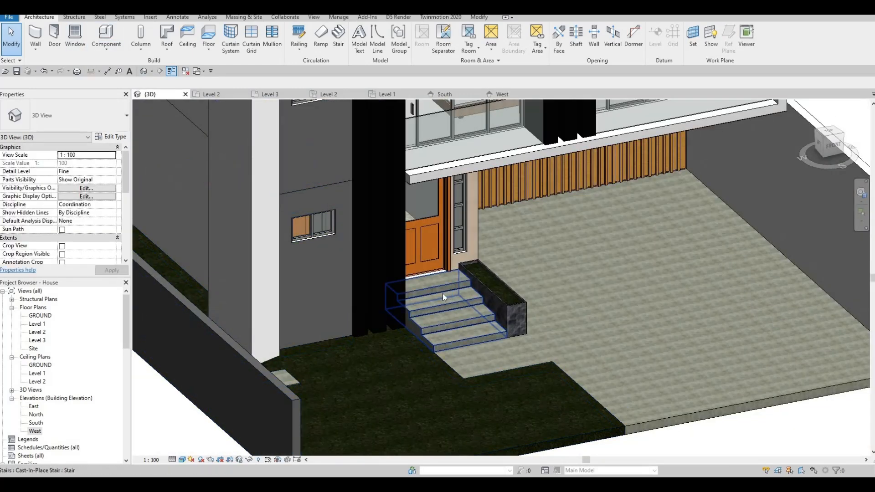
left_click(442, 297)
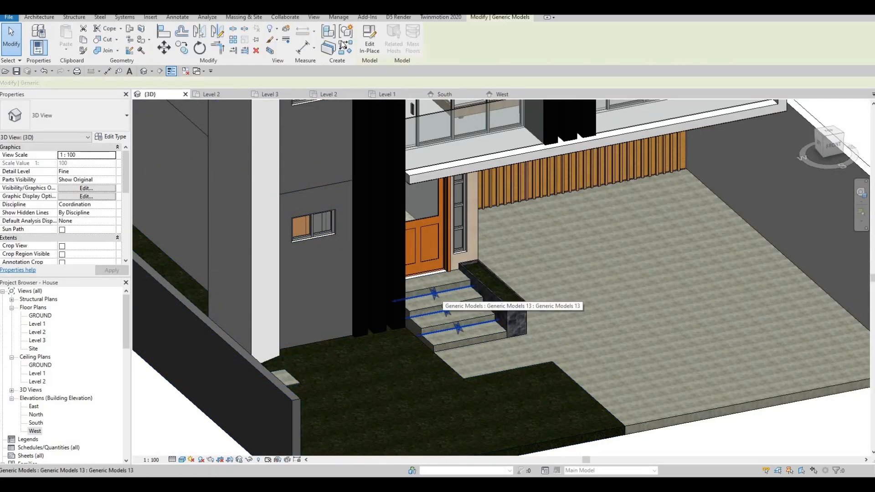
left_click(369, 45)
left_click(502, 94)
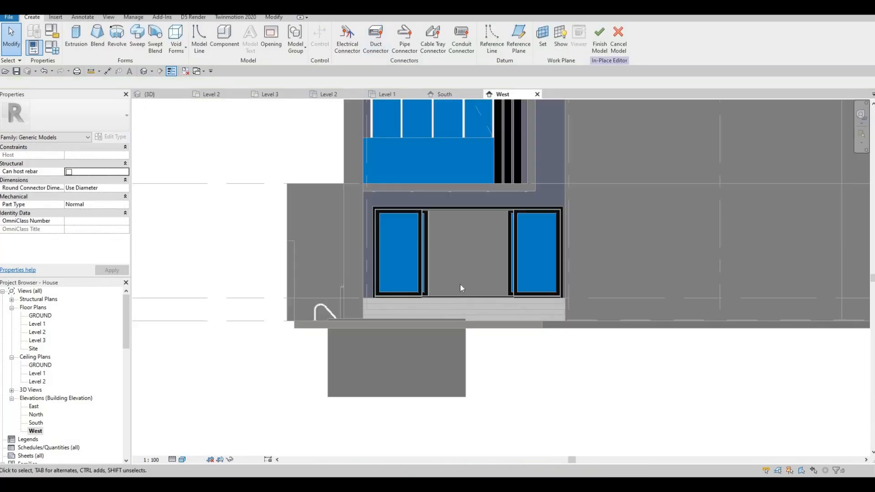
- Start an extrusion on the terrace stairs' riser plane and sketch a thin rectangle about 5300 mm long along the top riser's lower edge
scroll(456, 285, "up", 3)
middle_click_drag(449, 285, 355, 251)
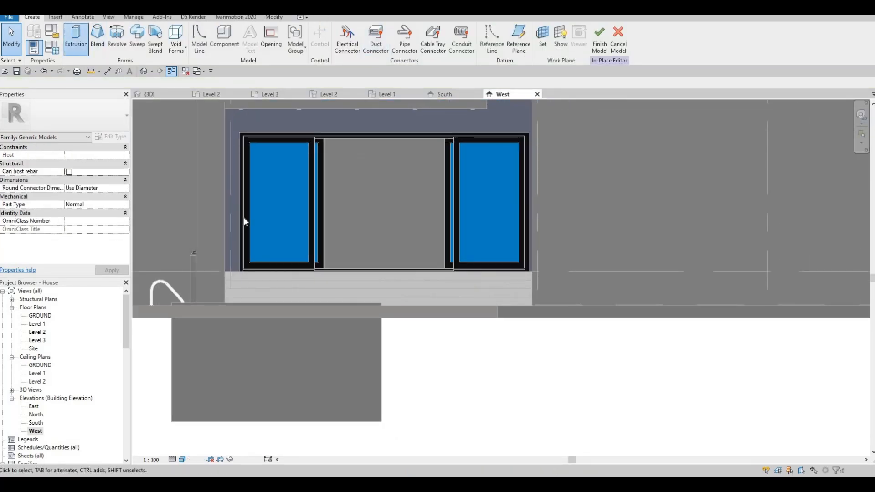
left_click(416, 295)
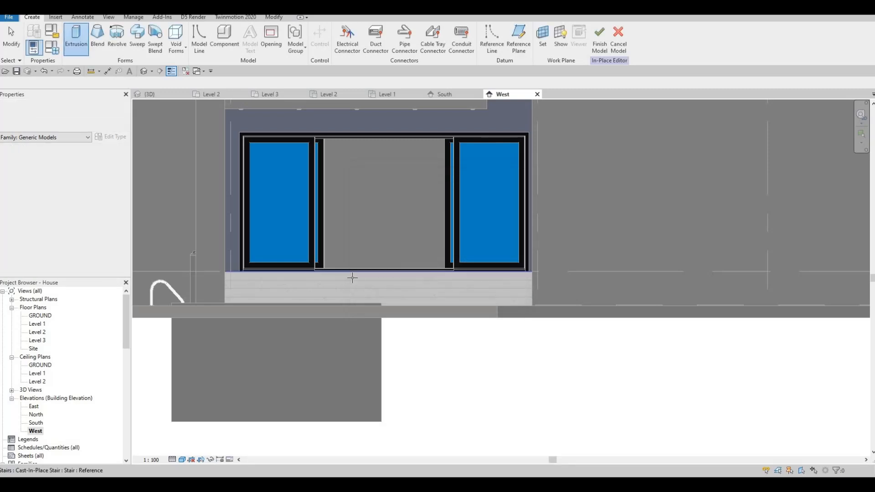
scroll(352, 277, "up", 3)
left_click(352, 278)
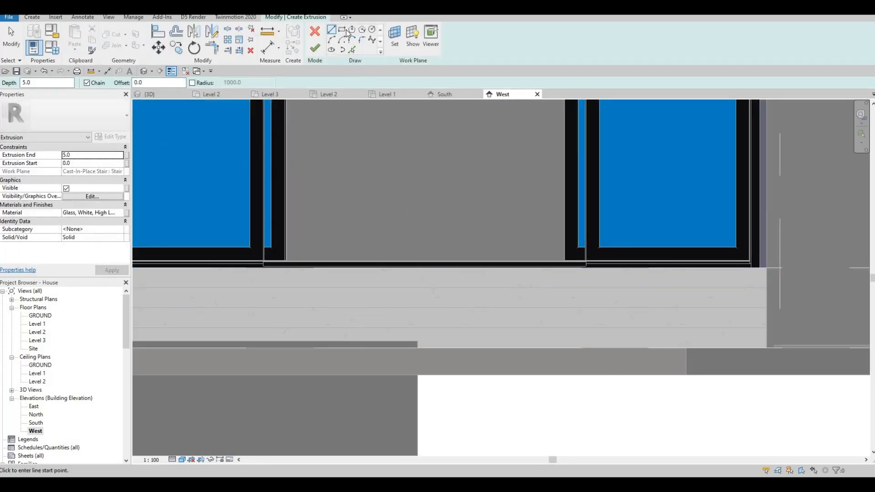
middle_click_drag(133, 261, 290, 225)
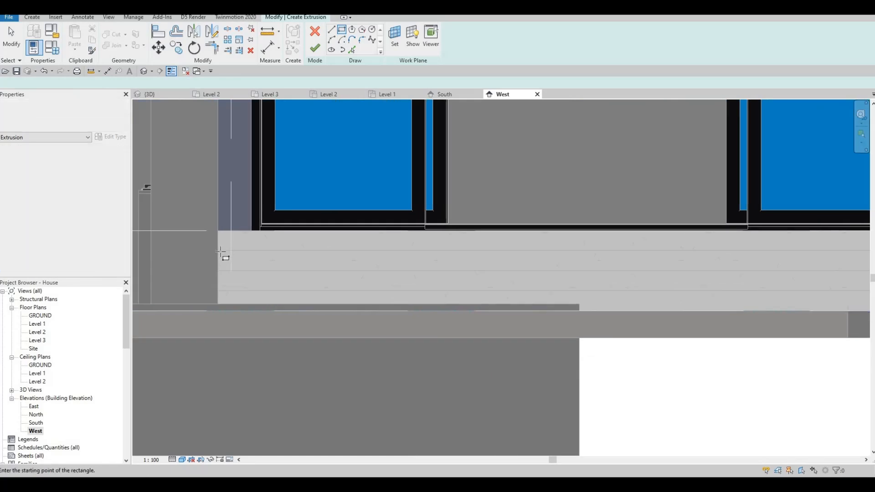
scroll(218, 249, "up", 2)
left_click(223, 254)
middle_click_drag(427, 252, 227, 274)
middle_click_drag(675, 296, 201, 314)
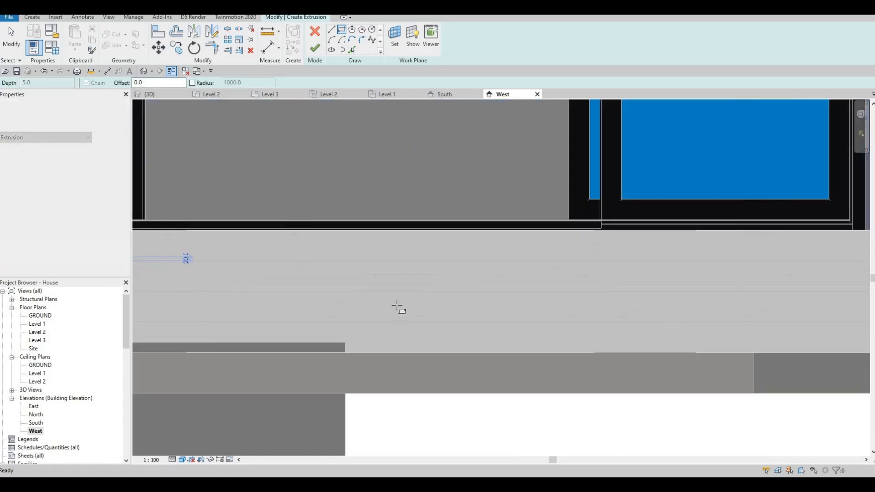
scroll(401, 301, "up", 1)
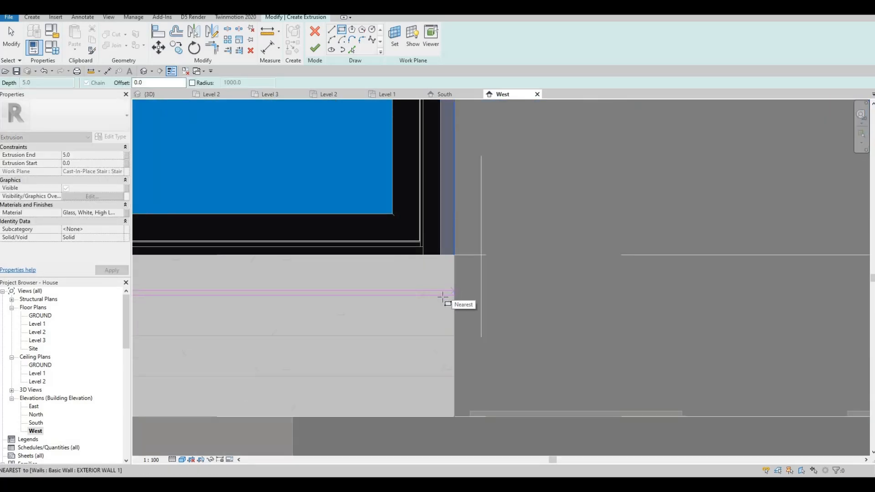
left_click(443, 297)
- Set the strip rectangle's height to 10 mm and finish the extrusion sketch
scroll(442, 297, "up", 3)
key("Escape")
key("Escape")
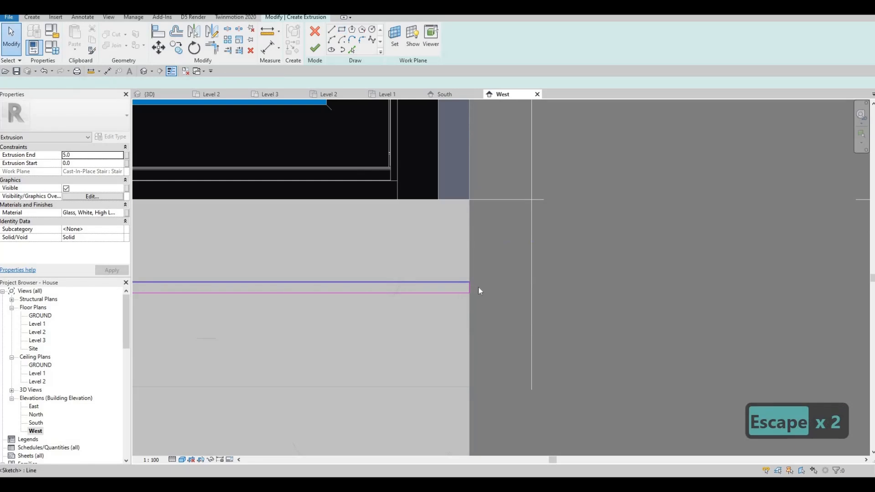
left_click(468, 282)
type("10")
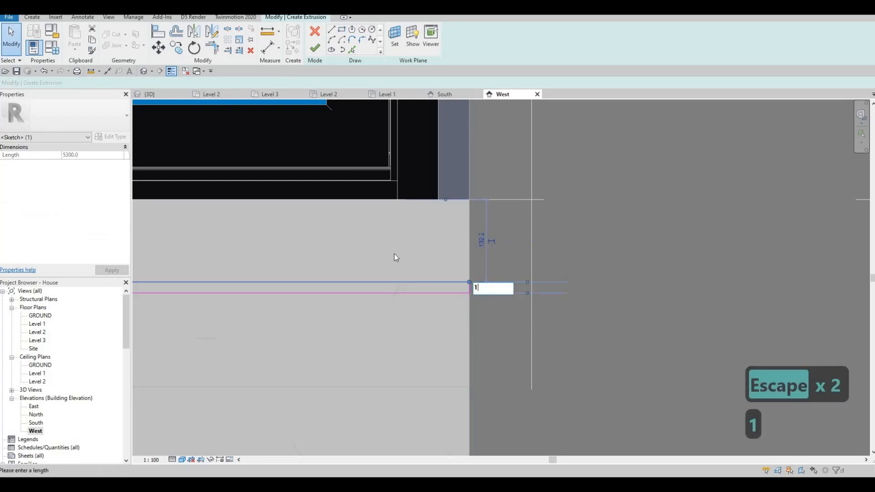
key("Return")
scroll(410, 274, "down", 4)
middle_click_drag(471, 309, 685, 318)
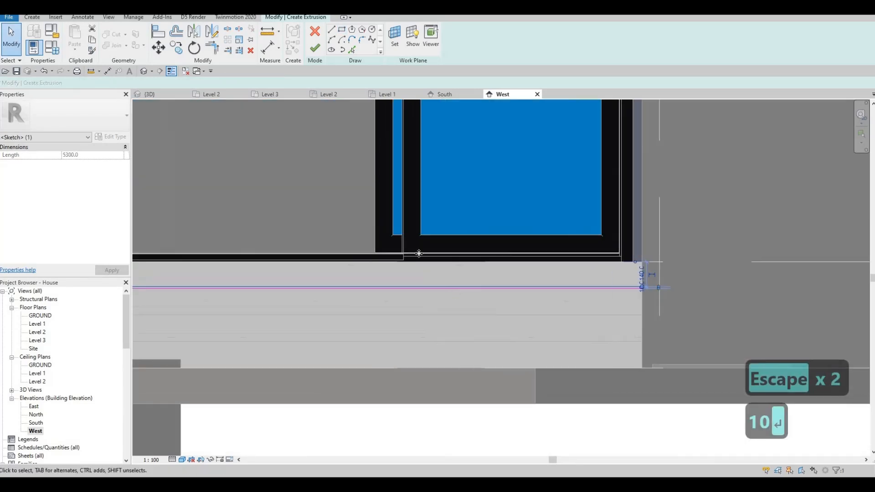
middle_click_drag(417, 252, 535, 249)
left_click(319, 50)
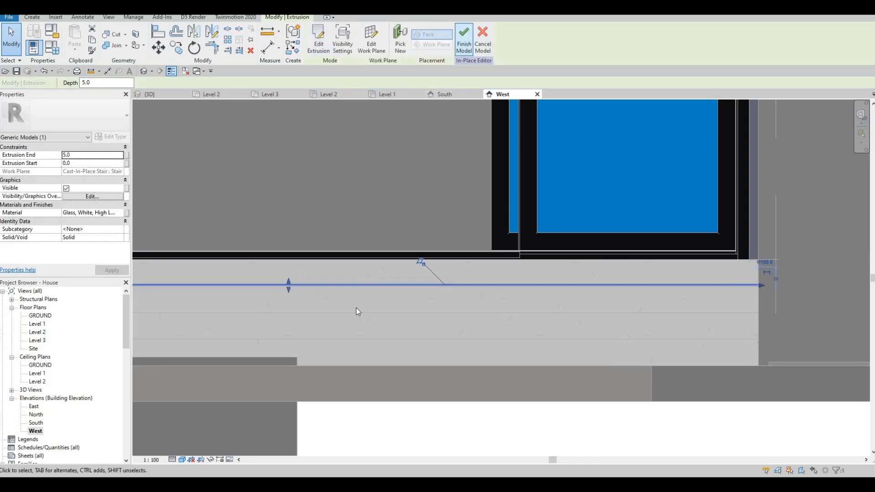
- Copy the new glass strip twice, placing both copies above the original on the top riser
scroll(356, 307, "up", 1)
scroll(261, 261, "up", 1)
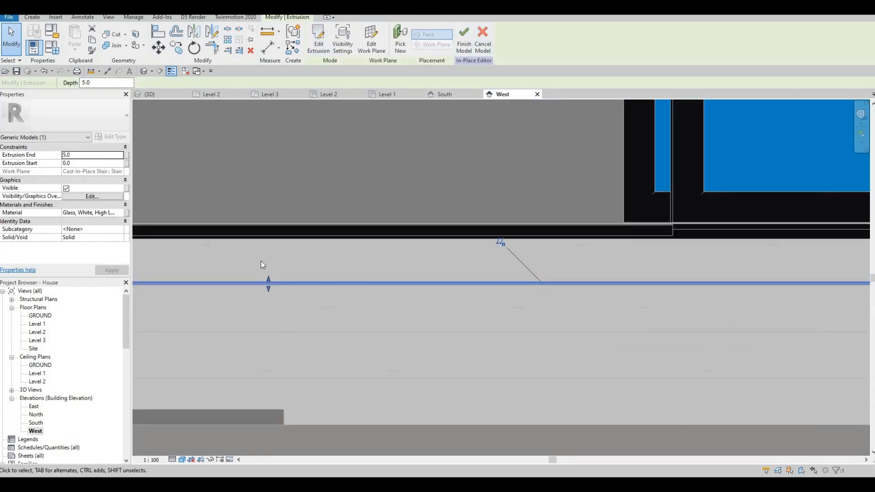
key("o")
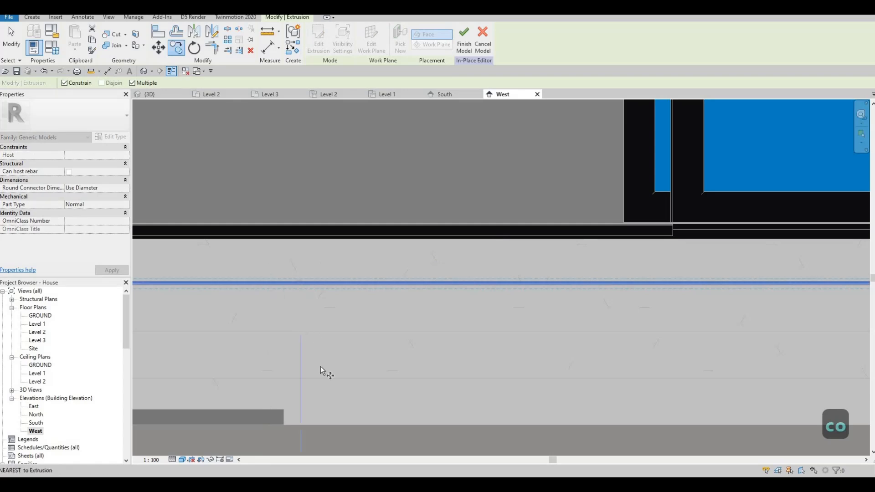
left_click(327, 283)
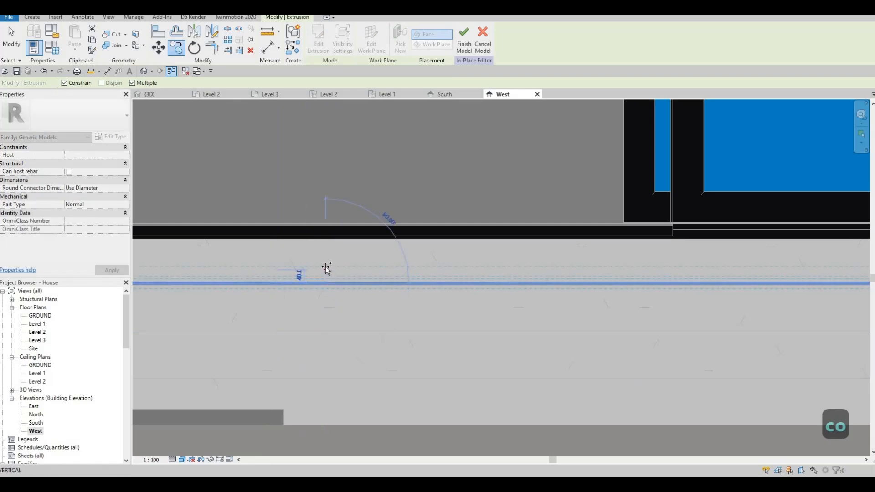
left_click(326, 259)
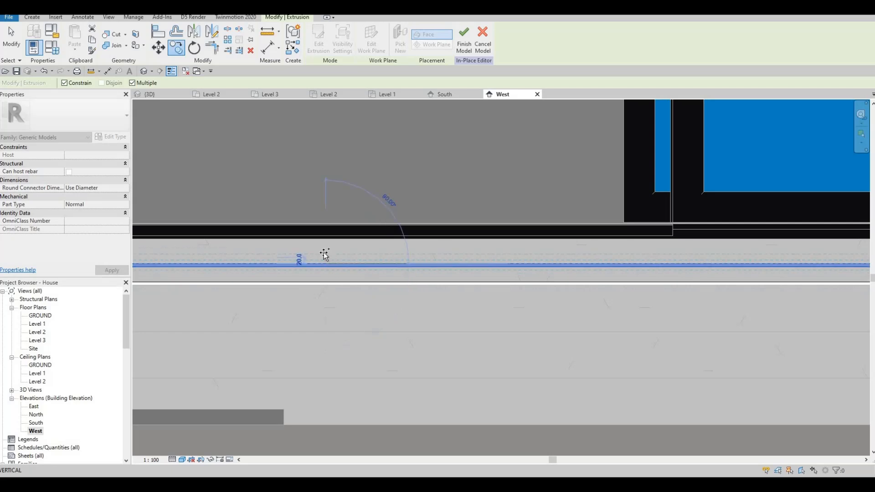
left_click(326, 254)
key("Escape")
key("Escape")
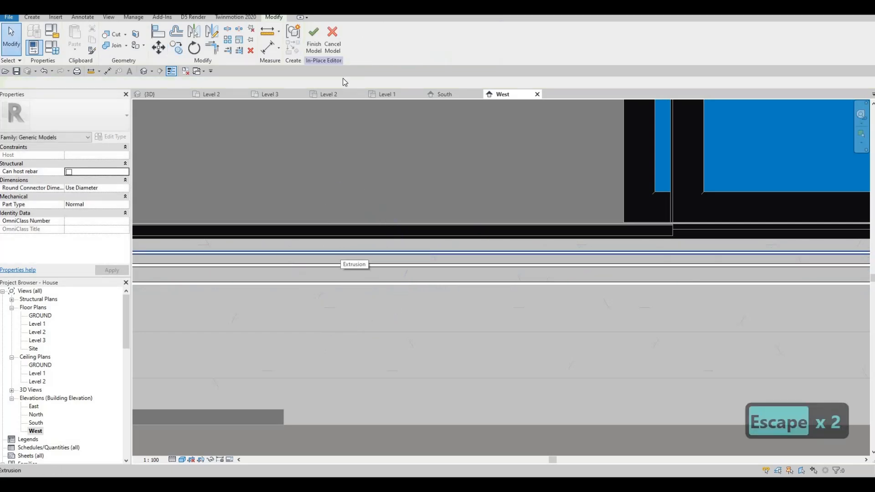
- Rehost the two strip copies onto the faces of the second and third risers
left_click(399, 45)
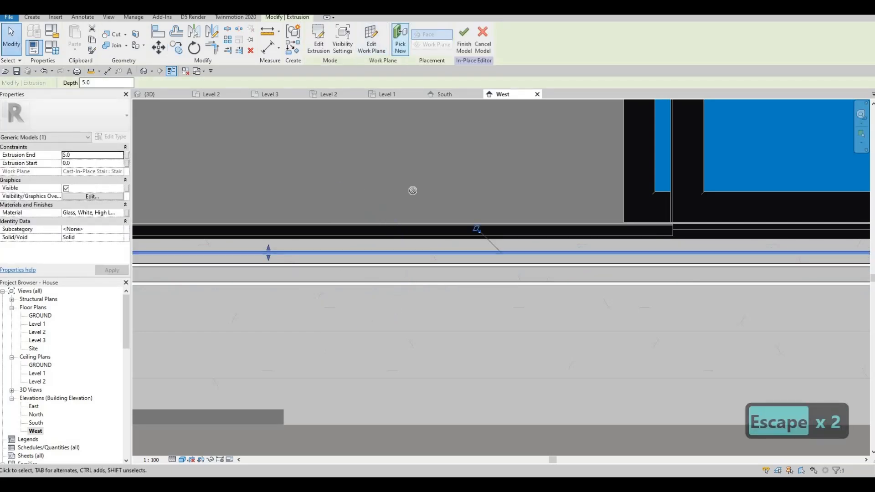
left_click(379, 327)
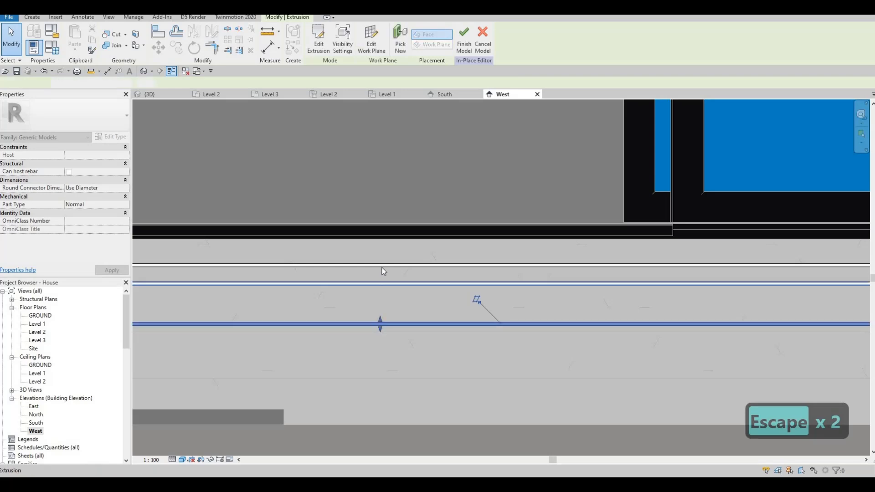
key("Escape")
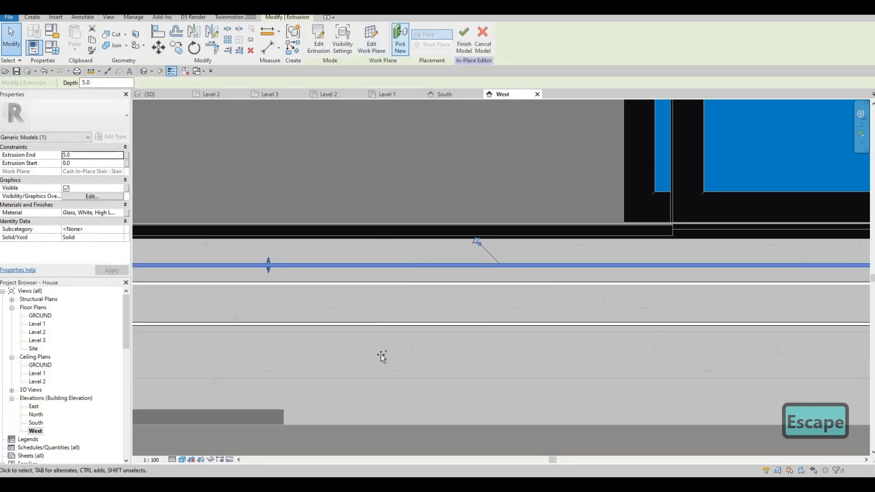
key("Escape")
- Move the second riser's strip down so its bottom edge sits on the riser's lower edge
mouse_move(326, 364)
middle_mouse_down()
mouse_move(359, 293)
mouse_move(584, 292)
mouse_move(770, 279)
middle_mouse_up()
mouse_move(169, 262)
middle_mouse_down()
mouse_move(212, 275)
mouse_move(413, 280)
middle_mouse_up()
middle_click_drag(194, 269, 418, 281)
scroll(420, 282, "up", 2)
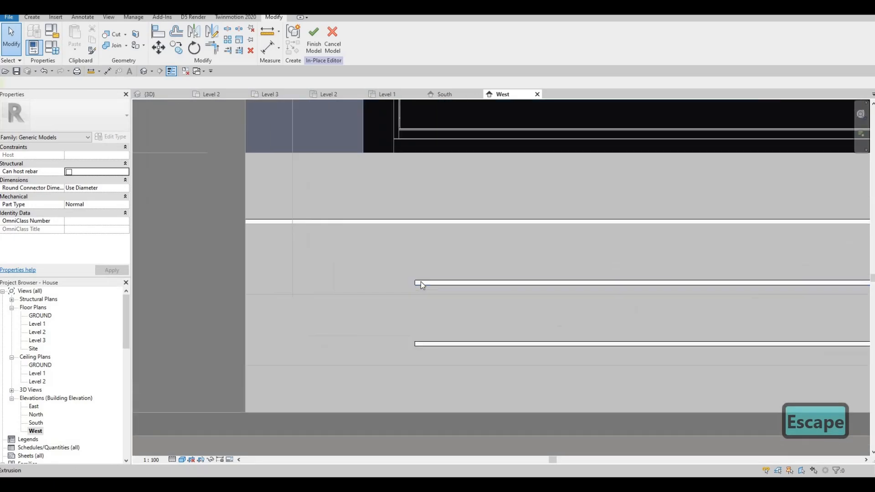
left_click(420, 281)
key("m")
key("v")
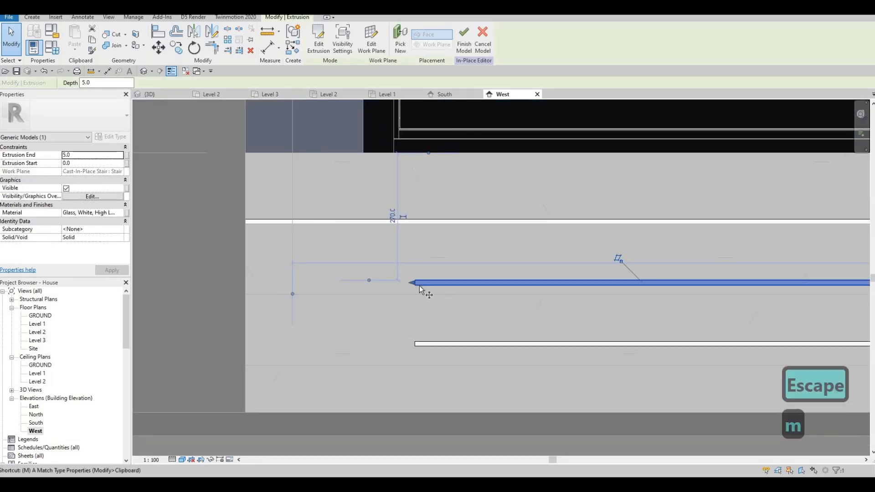
scroll(417, 291, "up", 1)
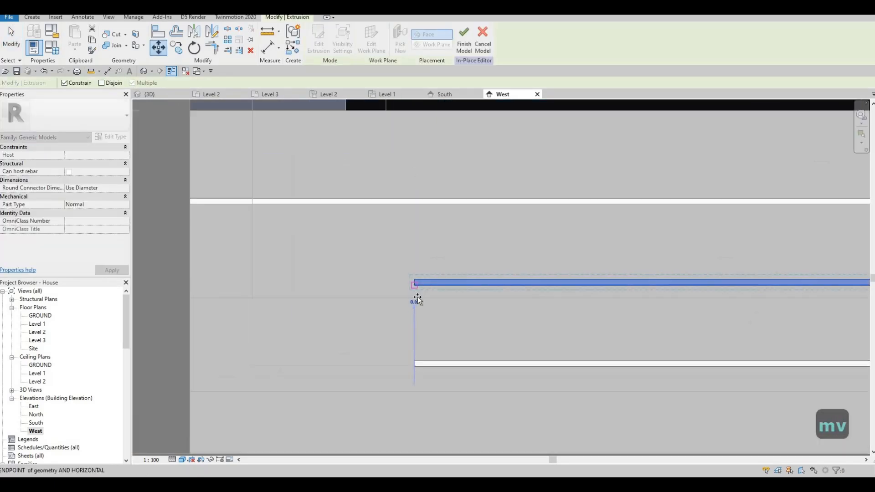
left_click(417, 296)
left_click(417, 296)
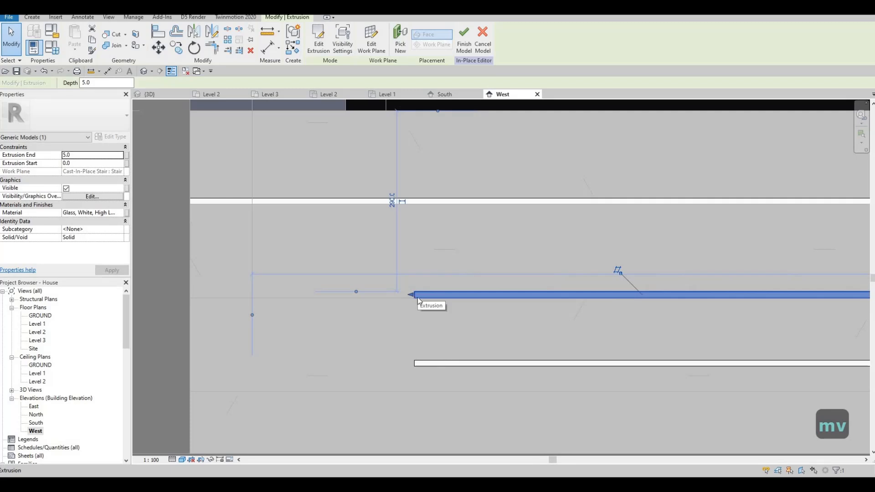
- Move the second riser's strip horizontally so its end meets the side edge of the terrace stairs
key("m")
key("v")
left_click(415, 298)
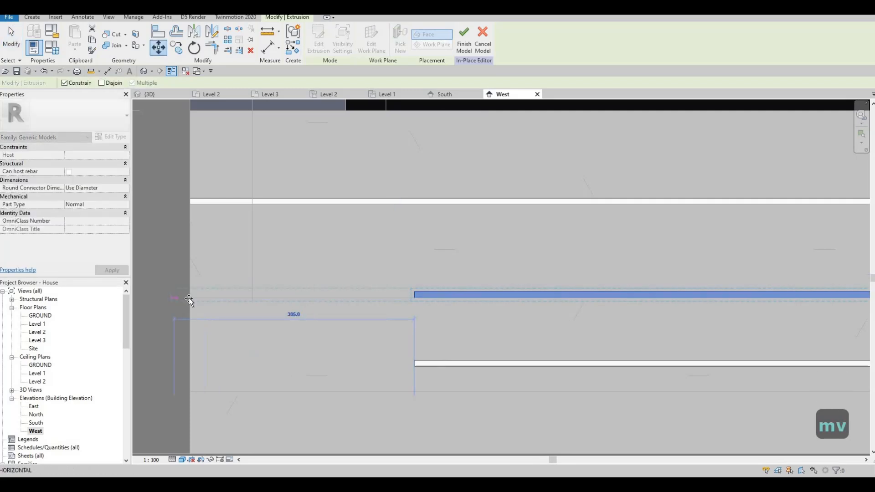
left_click(420, 367)
key("Escape")
key("Escape")
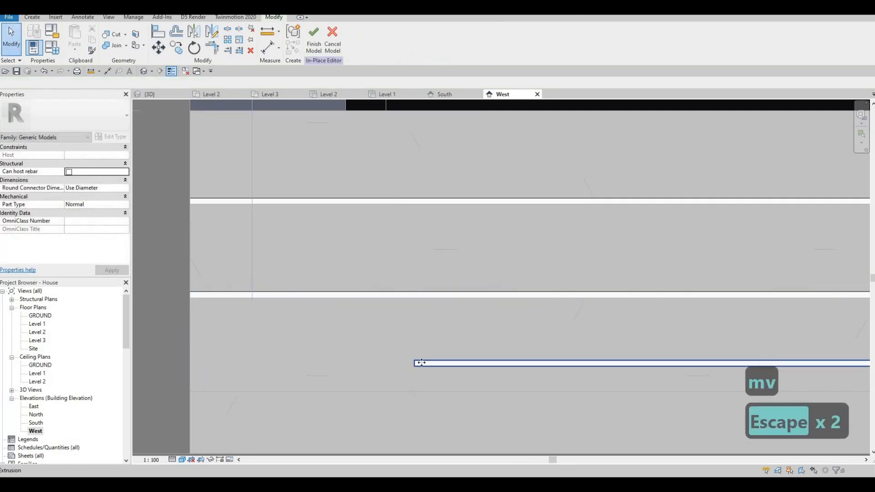
- Place the third strip again on the third riser's face and move it down onto the riser's lower edge
left_click(421, 362)
left_click(399, 42)
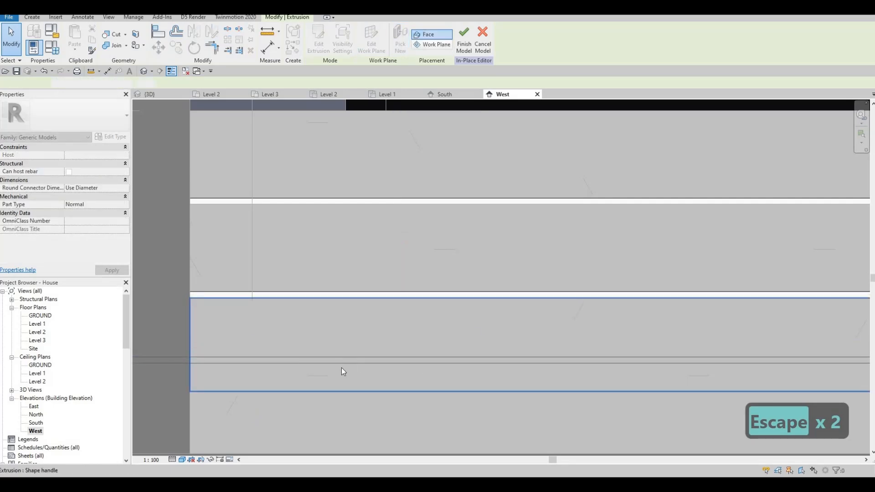
left_click(341, 368)
key("m")
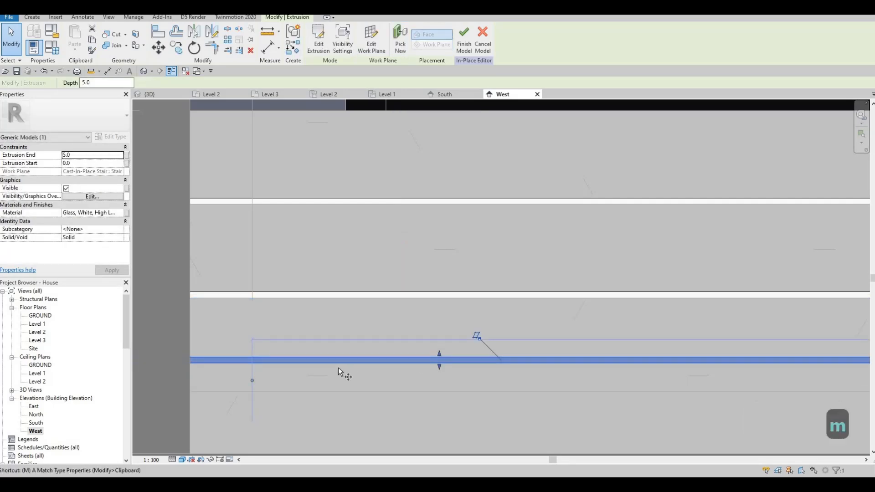
key("v")
left_click(340, 363)
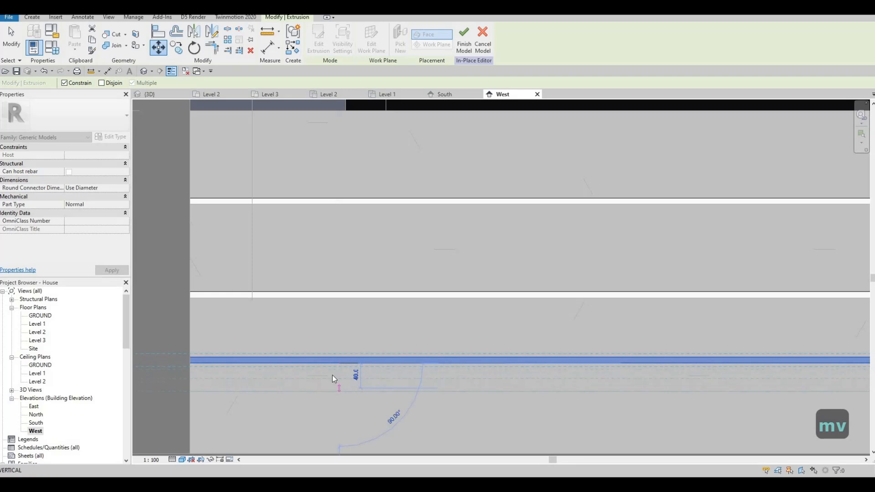
left_click(340, 391)
- Move the third riser's strip horizontally so its end meets the side edge of the terrace stairs
scroll(384, 360, "down", 1)
middle_click_drag(747, 360, 422, 336)
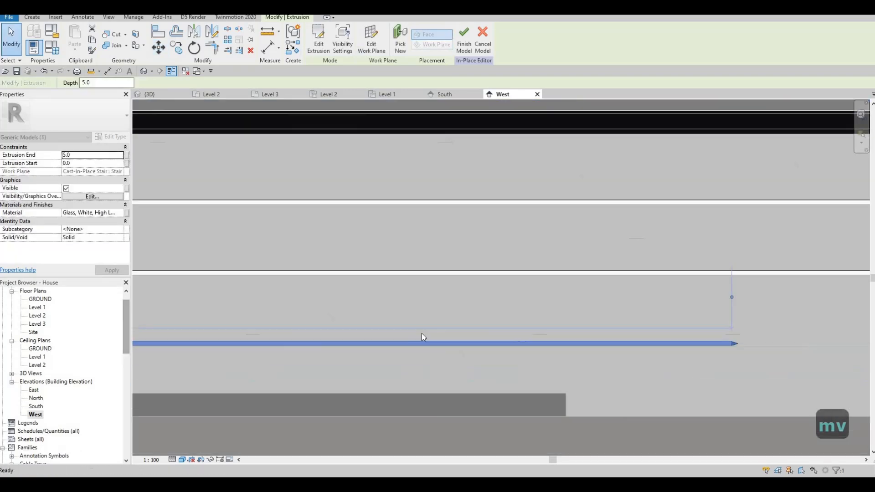
key("m")
key("v")
scroll(580, 336, "up", 1)
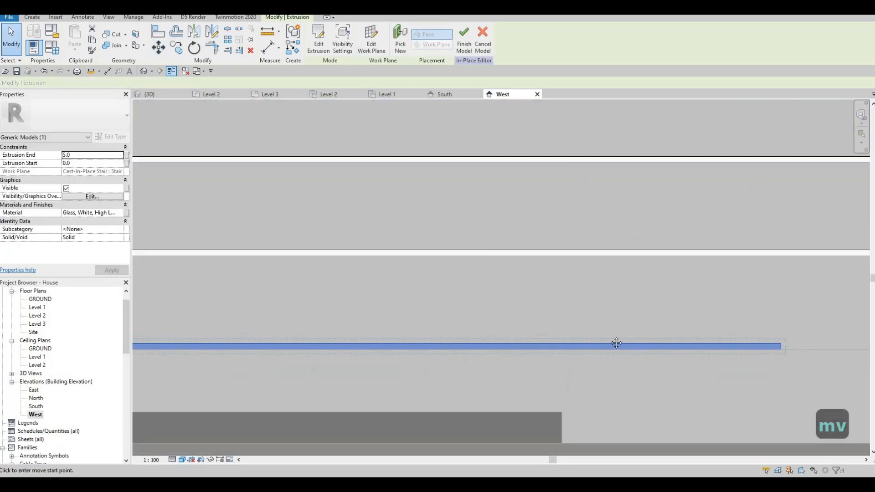
scroll(781, 341, "up", 1)
middle_click_drag(786, 351, 528, 342)
left_click(521, 345)
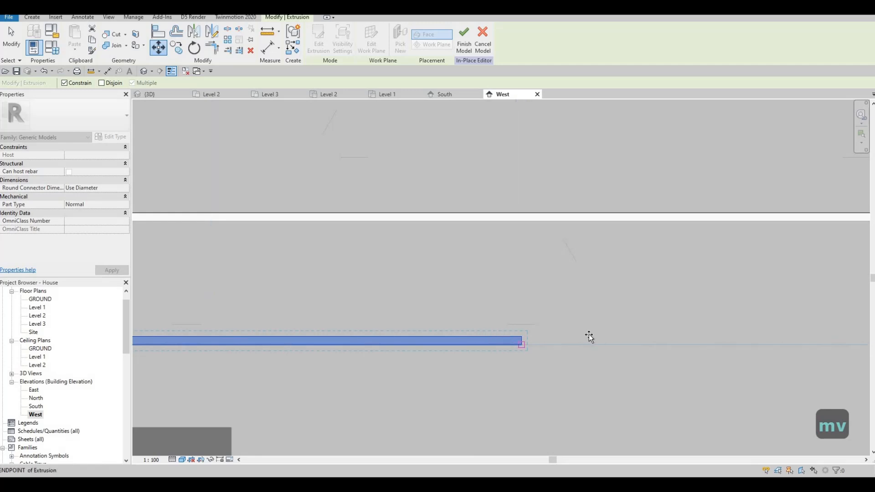
scroll(531, 317, "down", 2)
middle_click_drag(843, 338, 717, 329)
middle_click_drag(820, 330, 426, 346)
middle_click_drag(784, 327, 401, 346)
scroll(502, 359, "down", 1)
scroll(501, 359, "up", 1)
left_click(501, 360)
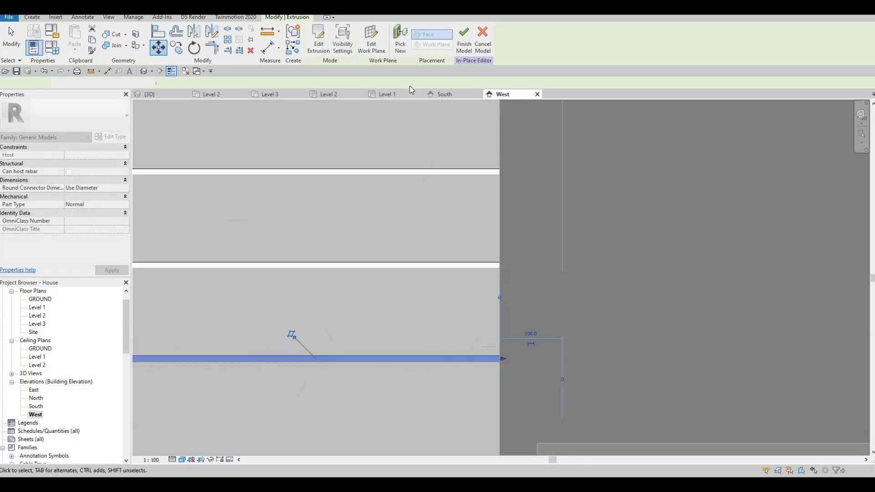
key("Escape")
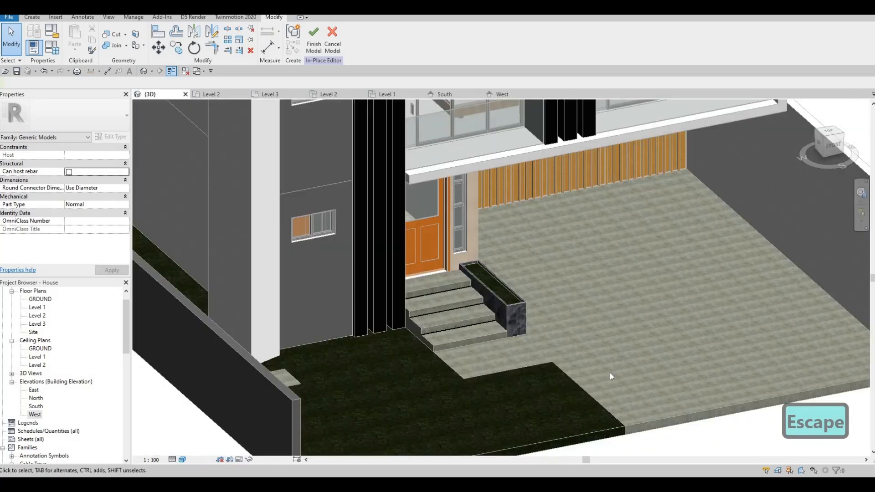
- Examine the glass strips on the terrace stair risers in the 3D view, and return to the West elevation
middle_click_drag(609, 372, 372, 271, "shift")
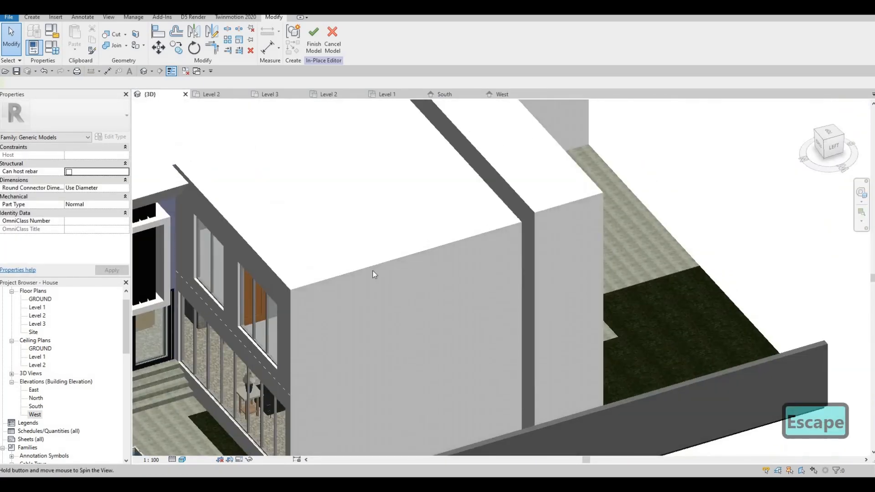
scroll(346, 260, "down", 4)
scroll(327, 253, "up", 6)
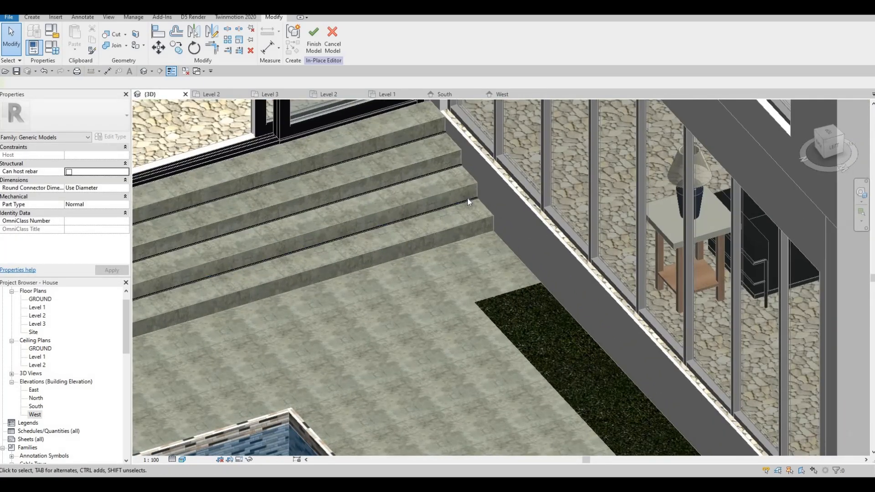
scroll(430, 144, "up", 3)
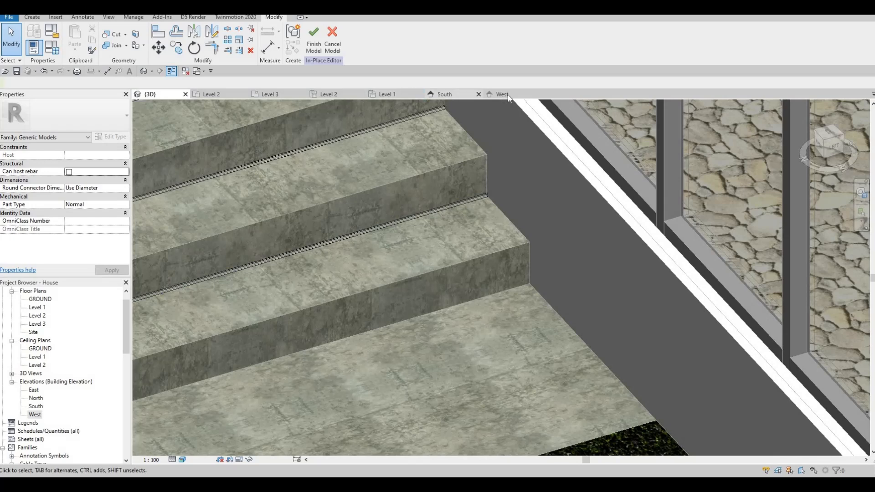
left_click(507, 95)
scroll(512, 191, "down", 1)
middle_click_drag(344, 230, 433, 184)
scroll(432, 184, "down", 2)
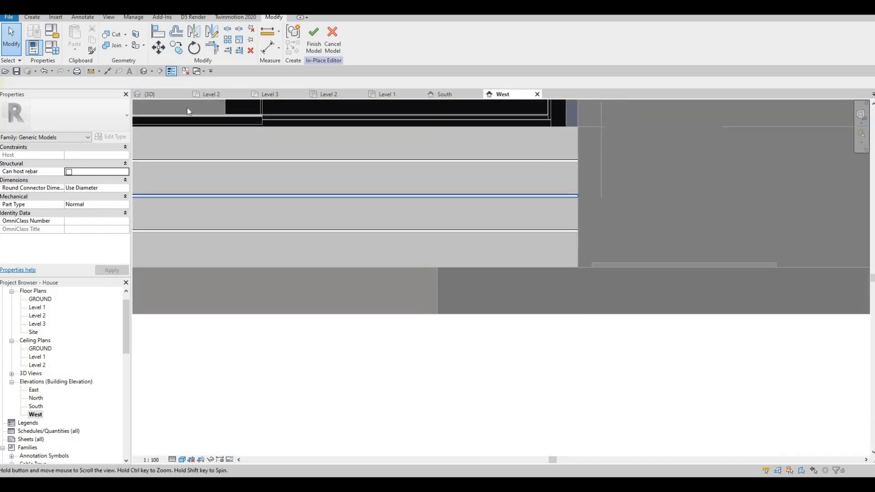
middle_click_drag(187, 108, 329, 113)
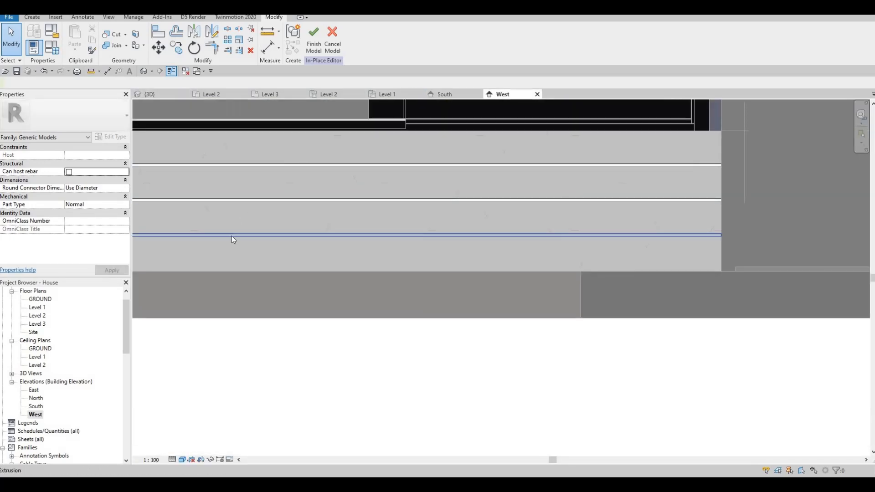
- Copy the third riser's glass strip a short distance upward
left_click(231, 236)
key("c")
key("o")
left_click(232, 235)
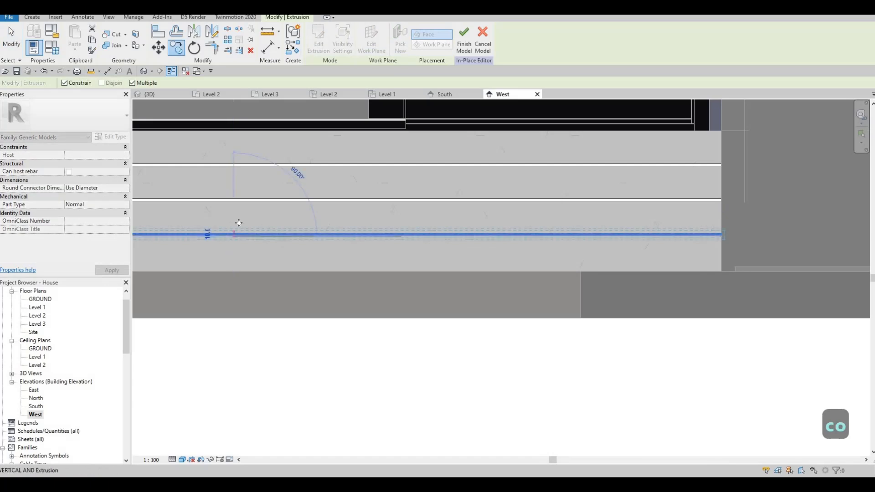
left_click(239, 223)
key("Escape")
key("Escape")
- Rehost the copied strip onto the face of the lowest terrace riser
left_click(402, 197)
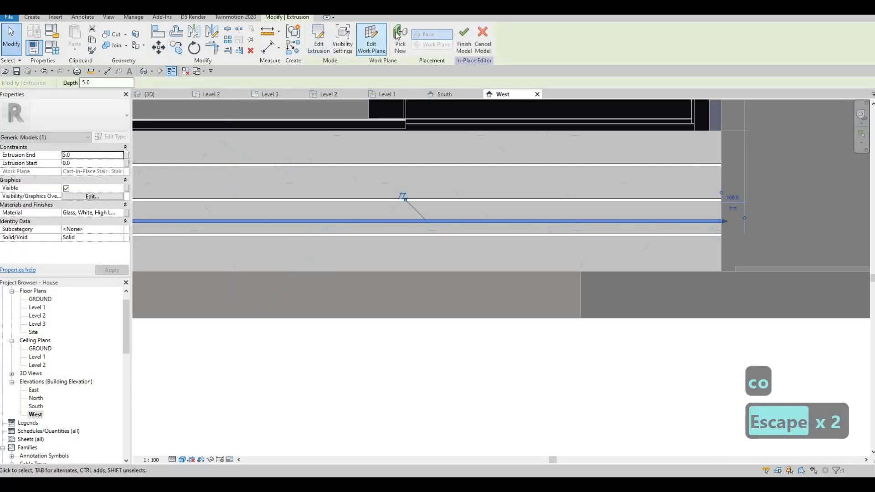
left_click(597, 263)
middle_click_drag(137, 269, 459, 231)
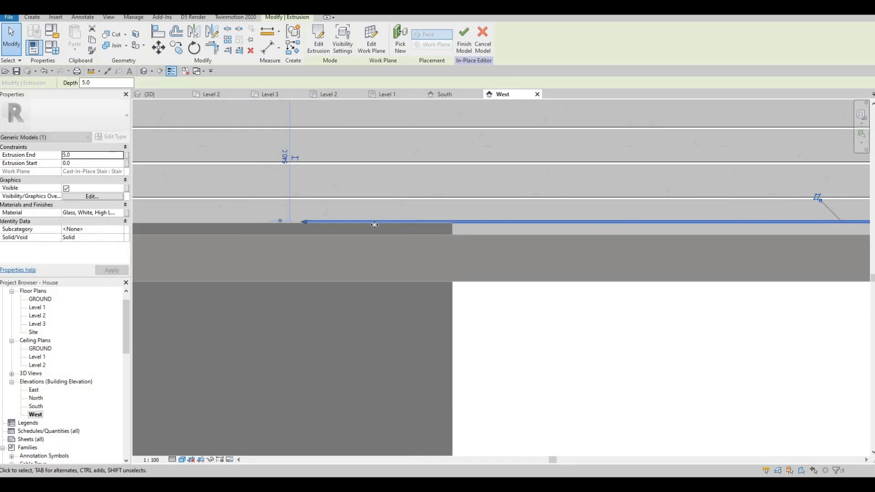
scroll(368, 223, "down", 2)
scroll(367, 223, "up", 3)
key("Escape")
key("Escape")
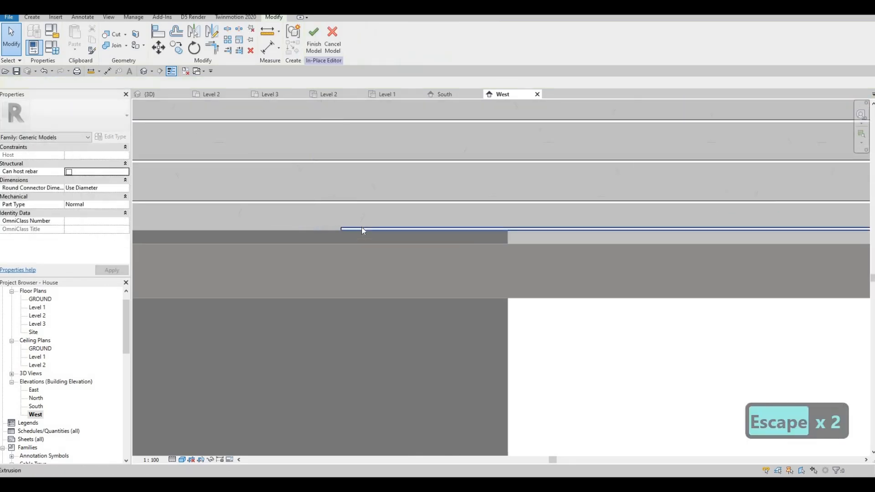
- Move the lowest riser's strip horizontally so its end meets the wall at the side of the terrace stairs
left_click(359, 228)
key("m")
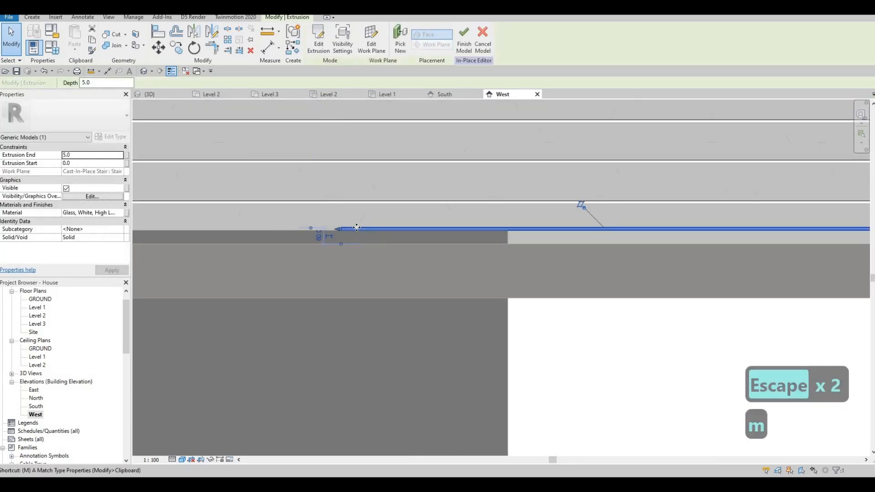
key("v")
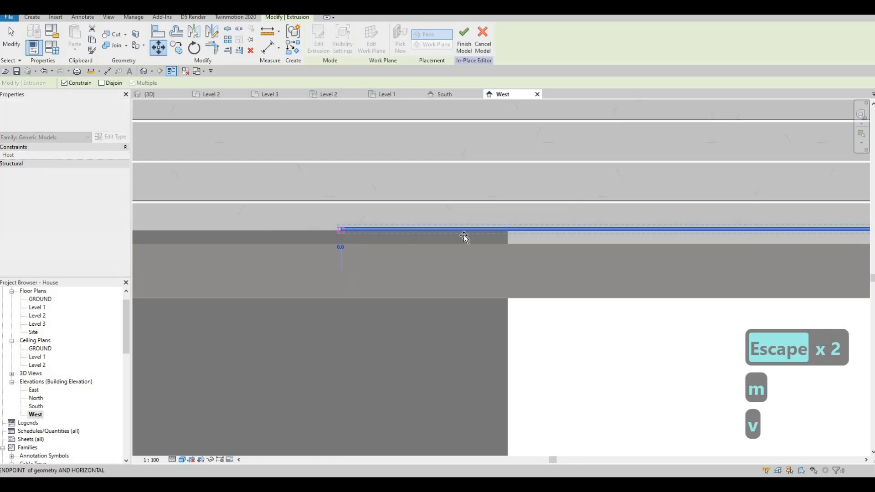
middle_click_drag(464, 236, 594, 245)
middle_click_drag(191, 244, 332, 245)
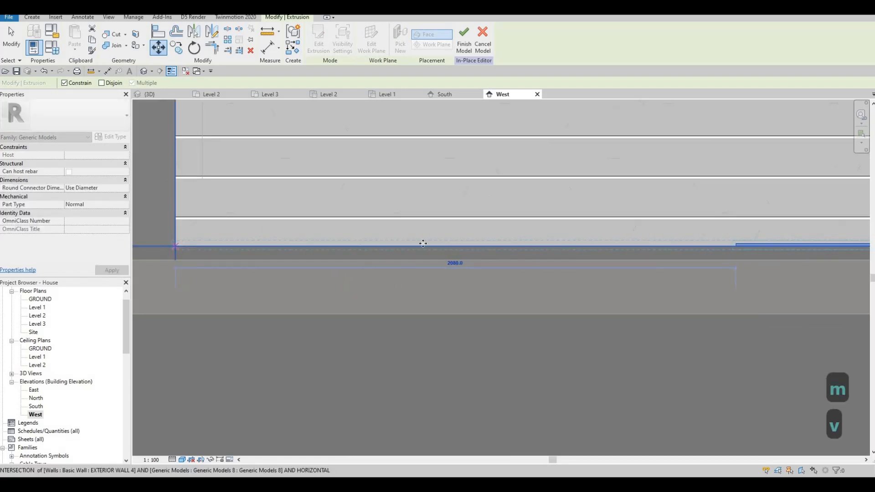
left_click(175, 245)
- Move the lowest riser's strip down so its bottom edge sits on the riser's lower edge
scroll(175, 246, "down", 1)
middle_click_drag(715, 245, 355, 242)
middle_click_drag(728, 244, 429, 240)
scroll(428, 240, "up", 3)
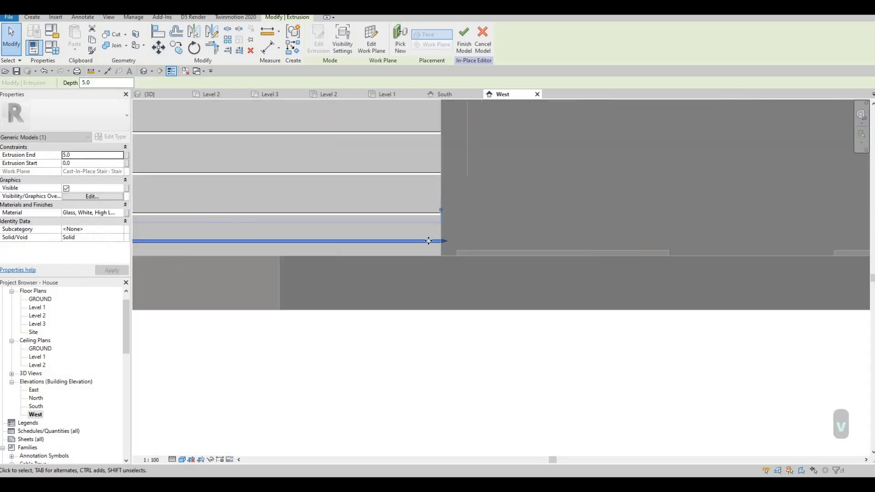
key("m")
key("v")
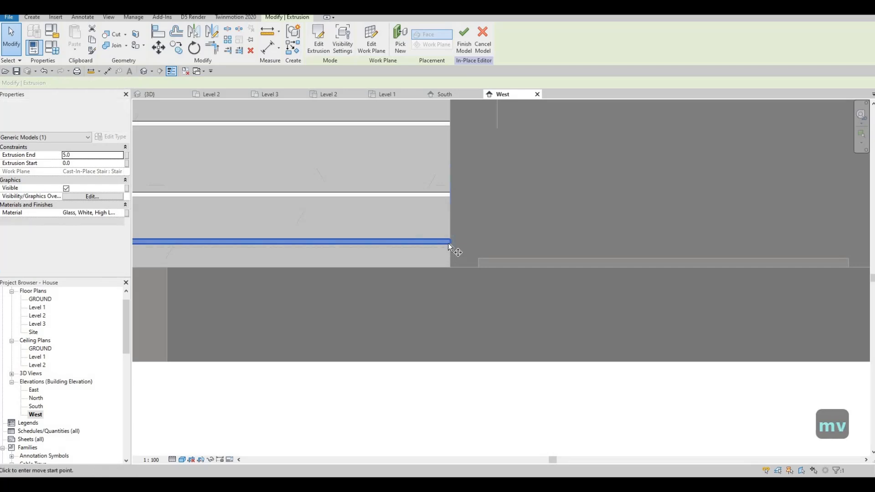
left_click(449, 264)
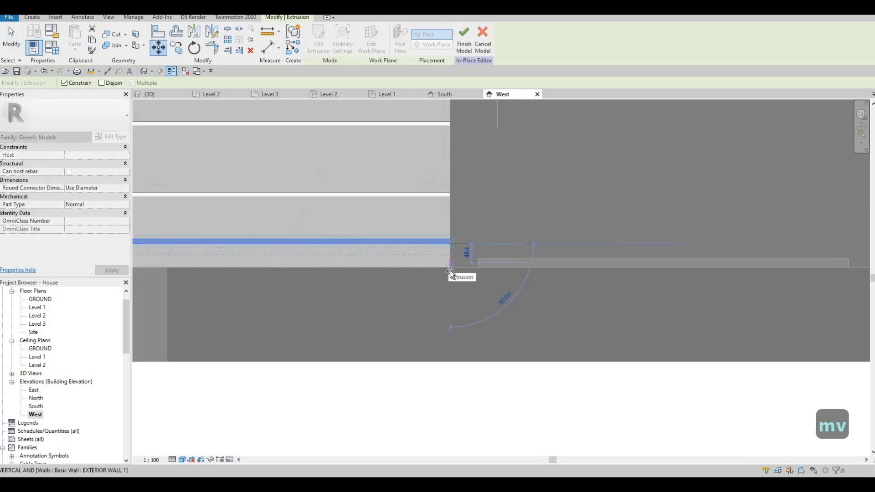
left_click(438, 260)
scroll(441, 258, "down", 2)
key("Escape")
key("Escape")
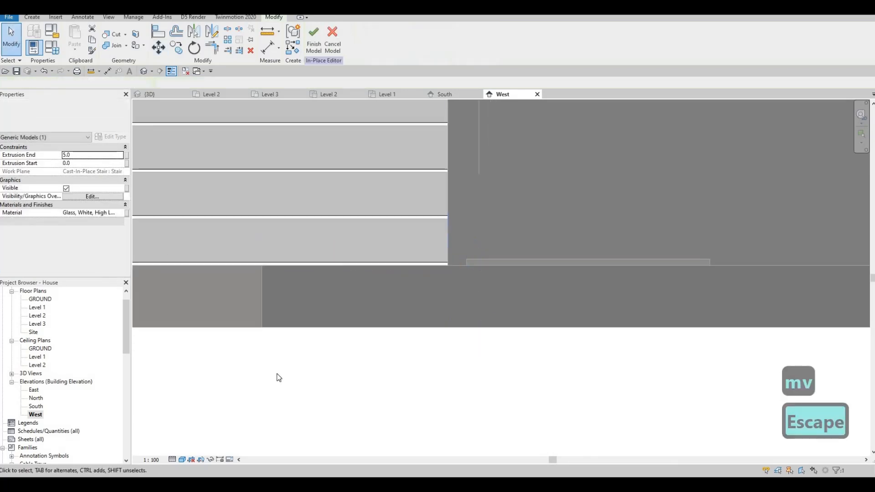
left_click(211, 459)
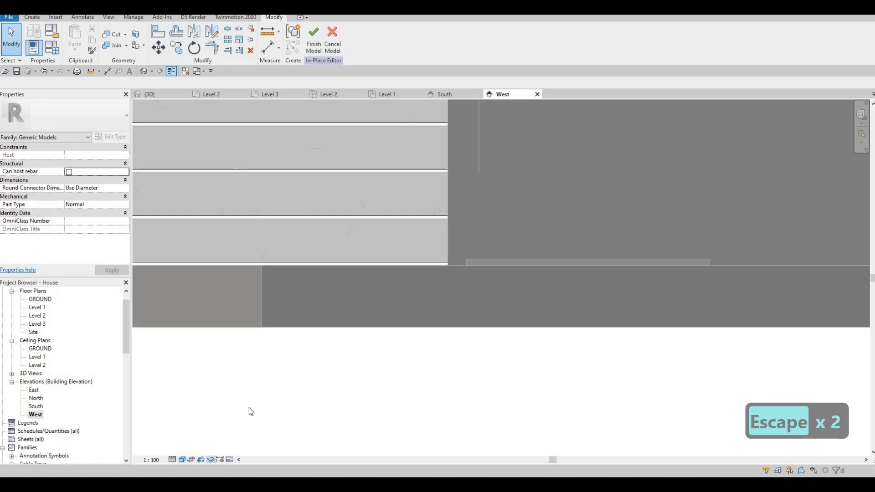
key("Escape")
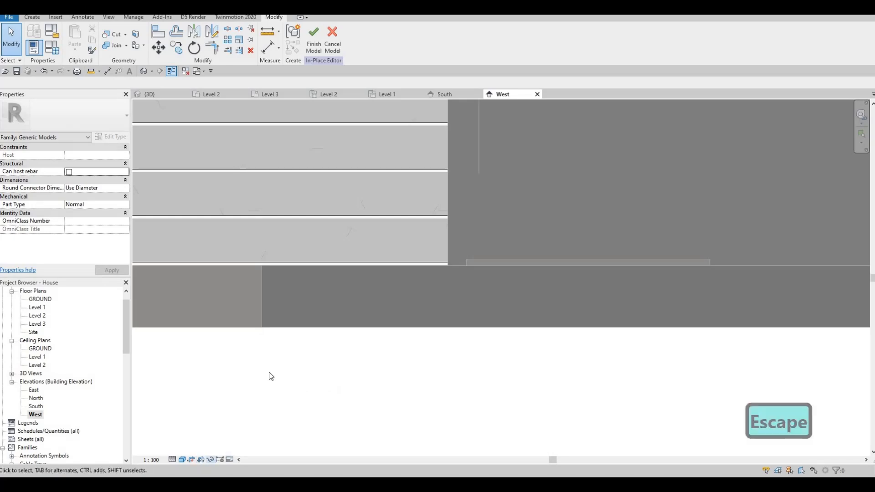
scroll(273, 367, "down", 5)
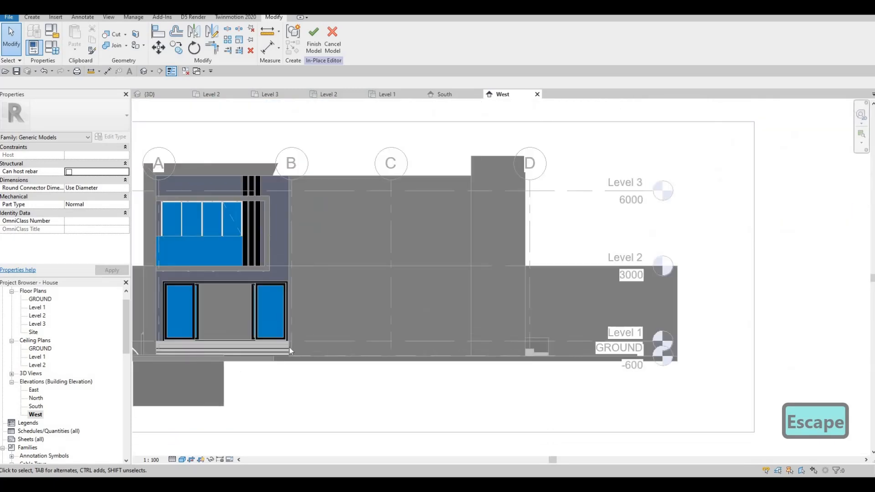
middle_click_drag(158, 386, 206, 372)
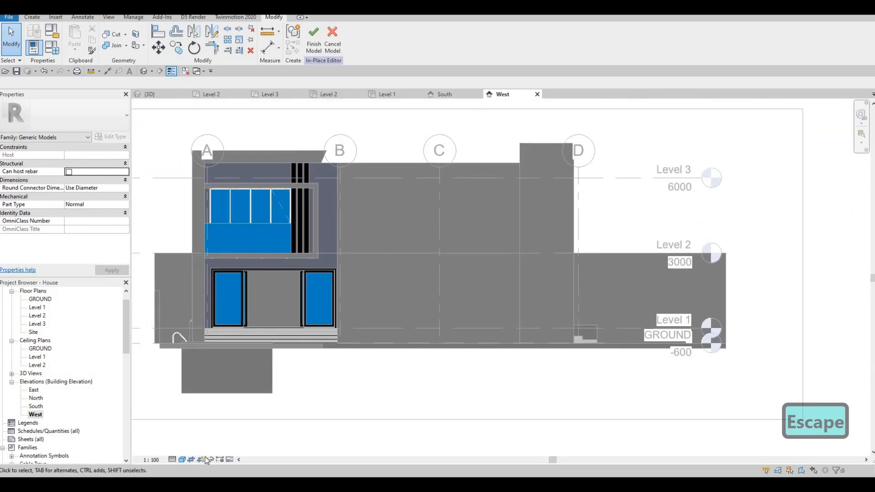
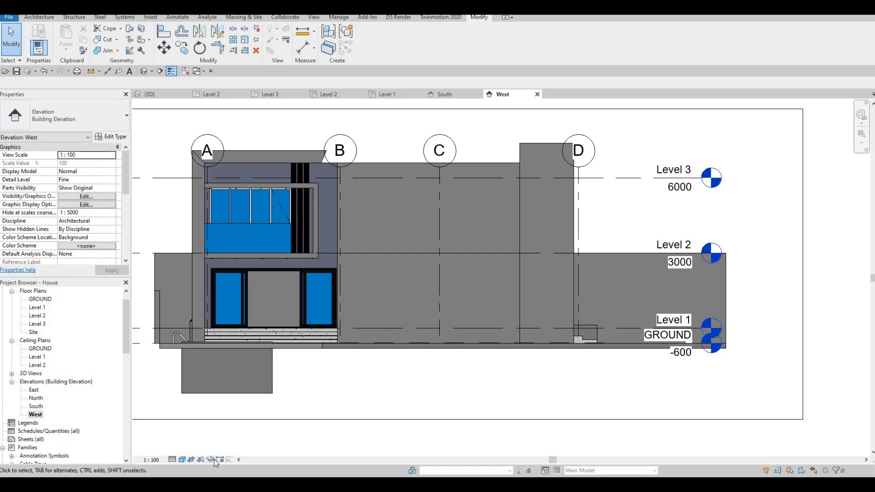
- Unhide the 22700 mm long boundary wall in the West elevation and leave the hidden-elements display
scroll(297, 388, "down", 3)
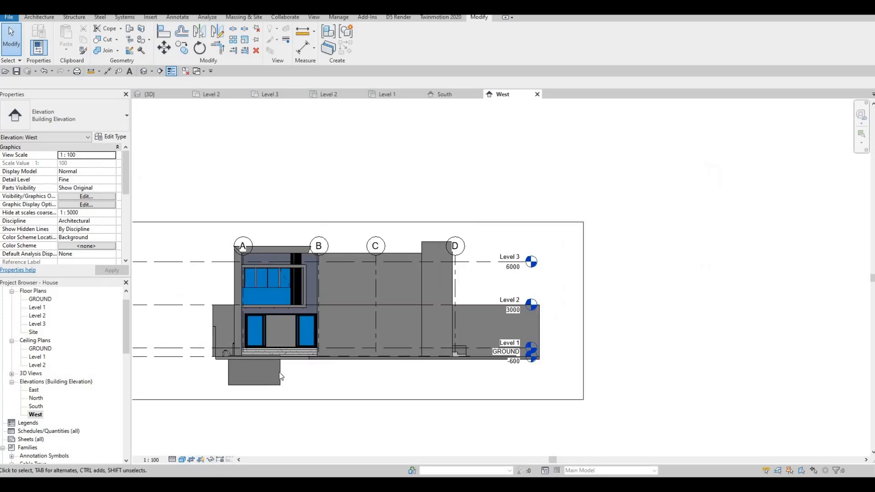
left_click(209, 459)
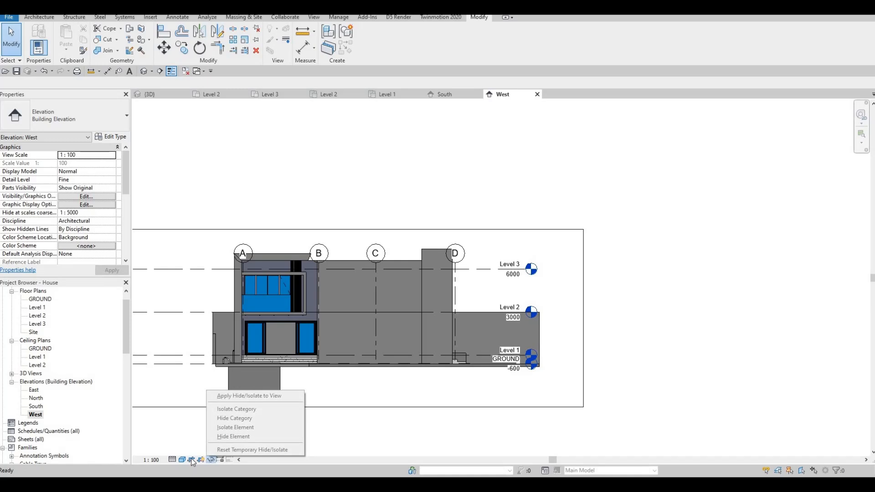
left_click(198, 459)
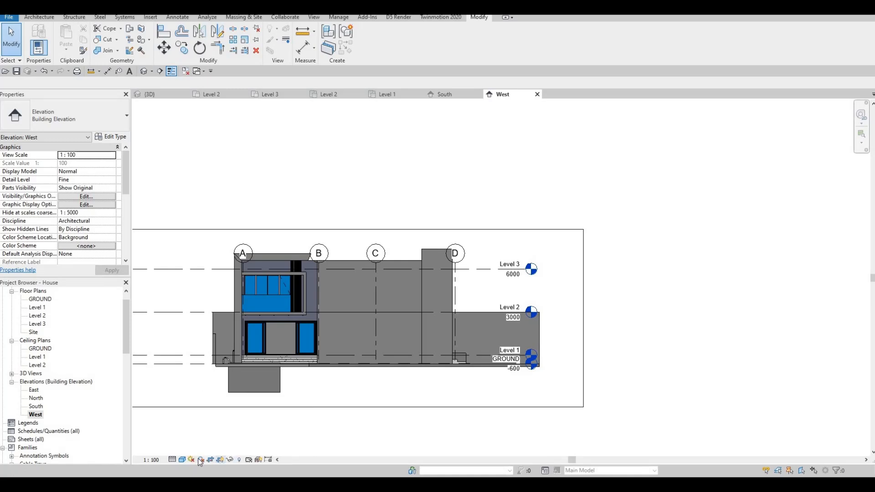
left_click(239, 458)
left_click(350, 345)
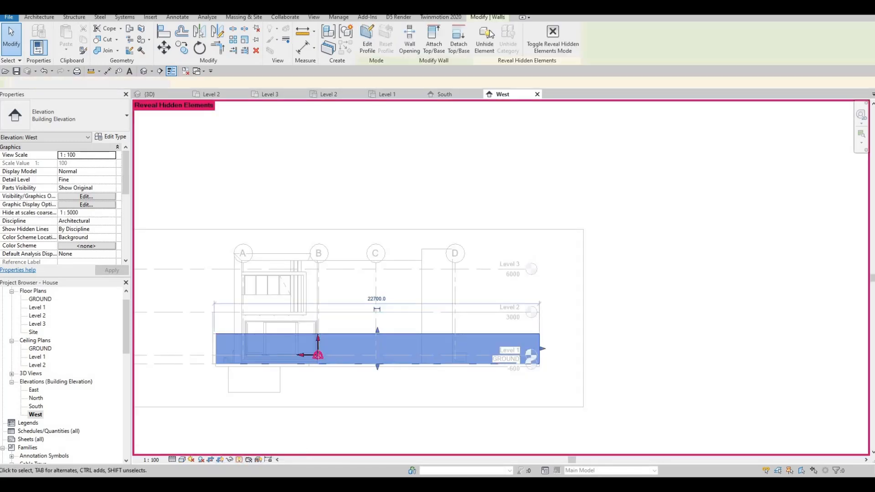
left_click(485, 34)
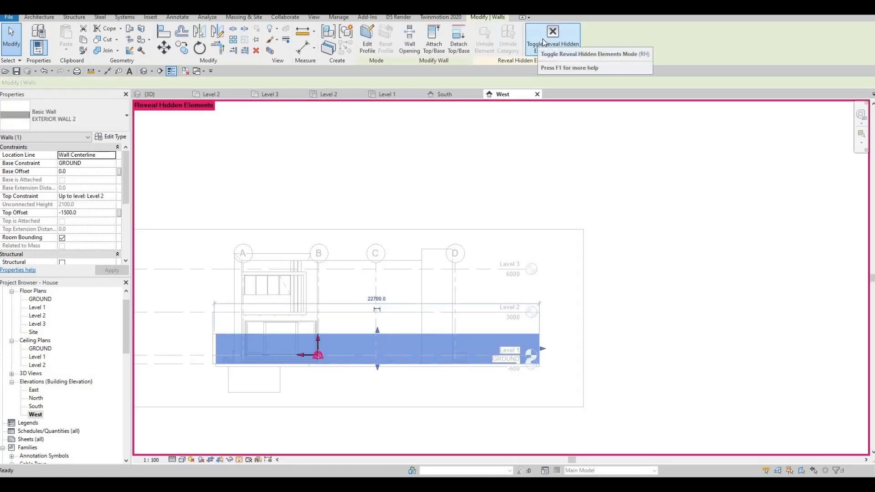
left_click(543, 42)
key("Escape")
key("Escape")
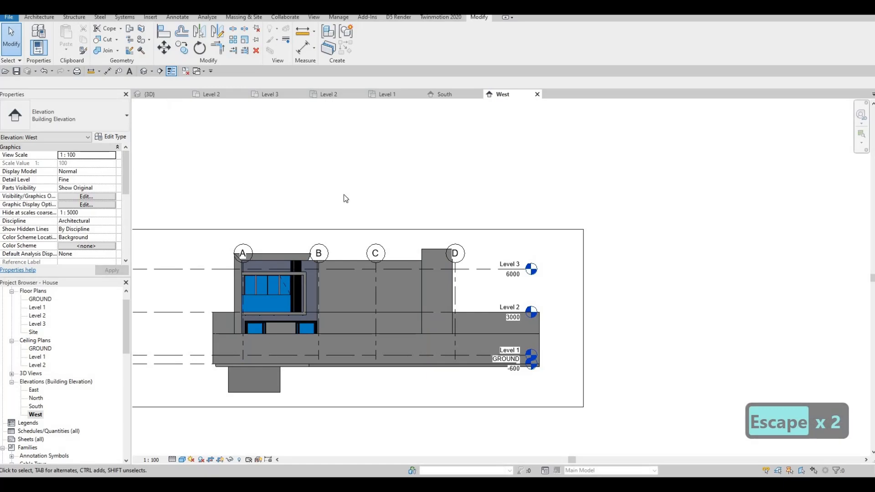
- In the 3D view, place a horizontal Cornice wall sweep on the front wall above the upper small window
left_click(165, 97)
scroll(424, 236, "down", 5)
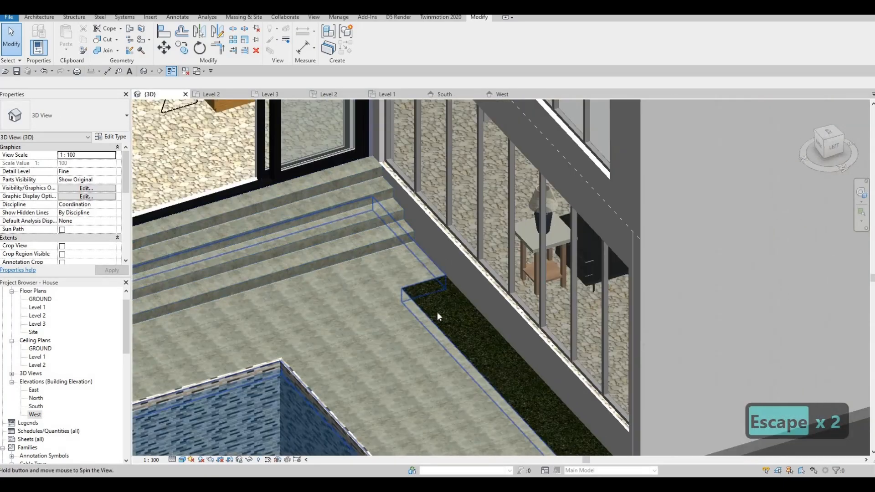
middle_click_drag(437, 311, 410, 255, "shift")
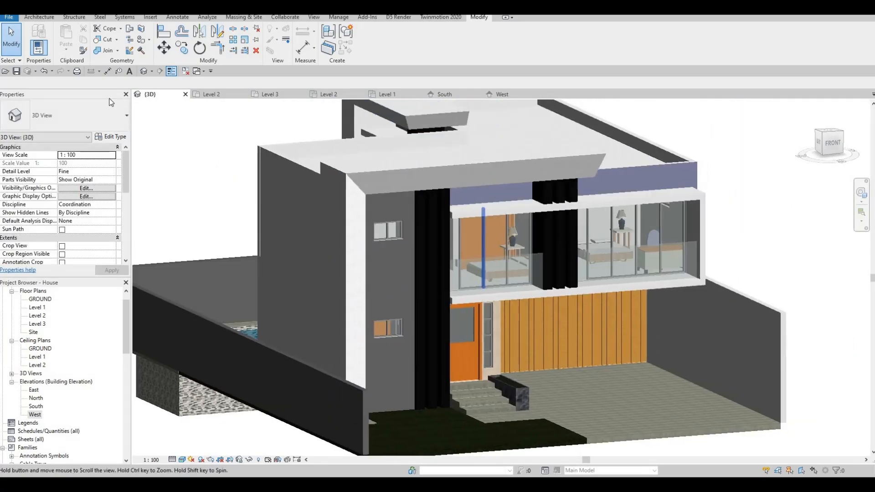
left_click(39, 19)
left_click(35, 49)
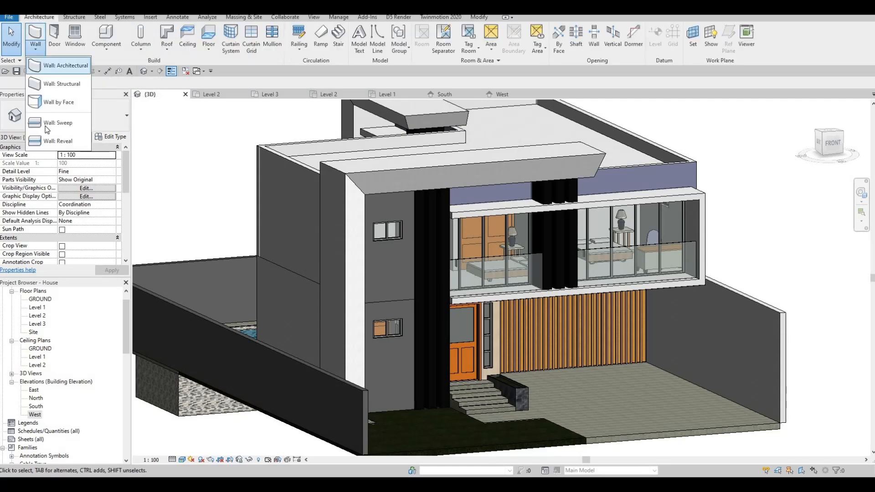
left_click(117, 129)
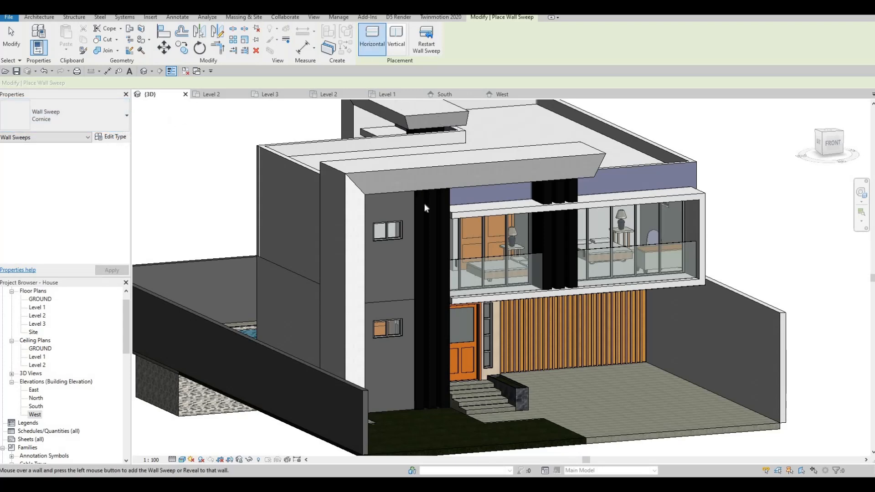
scroll(392, 203, "up", 3)
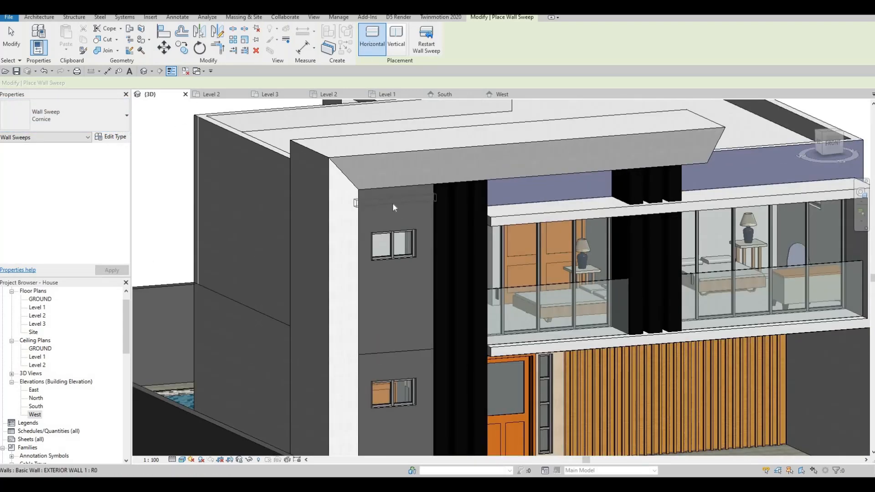
left_click(393, 204)
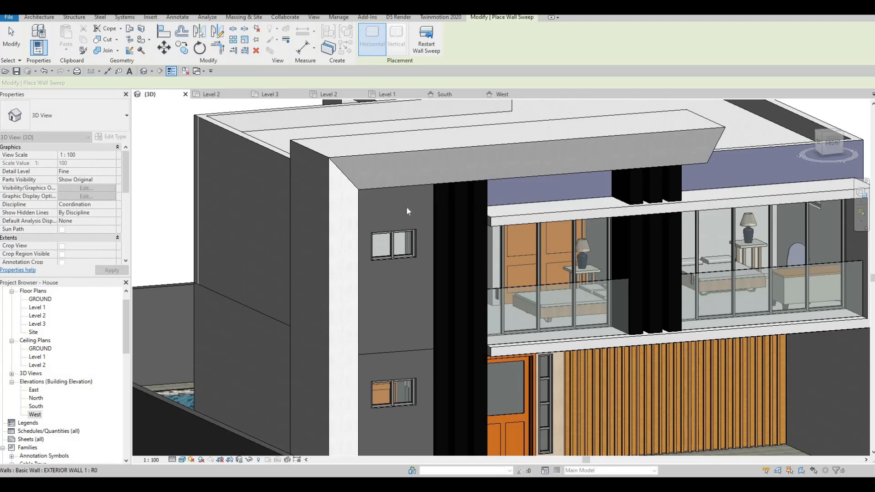
left_click(405, 207)
key("Escape")
key("Escape")
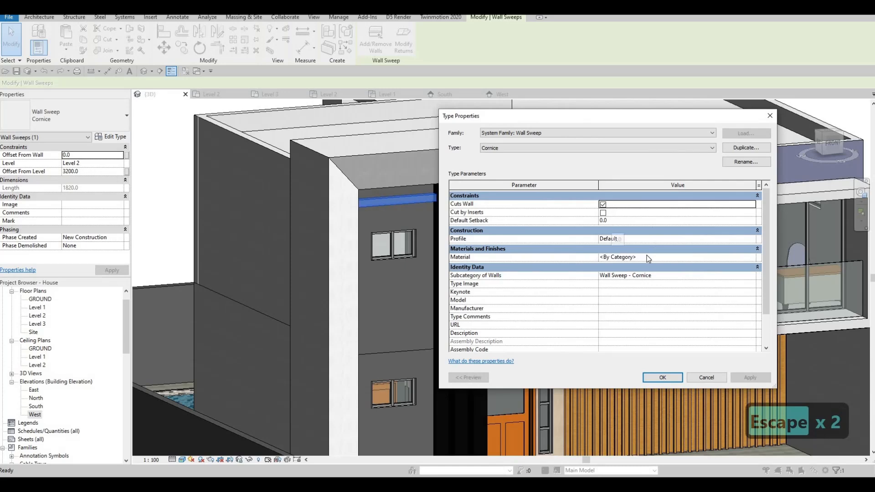
- Set the Cornice wall sweep type's material to Glulam 32c from the AEC wood materials
left_click(752, 258)
scroll(337, 196, "down", 1)
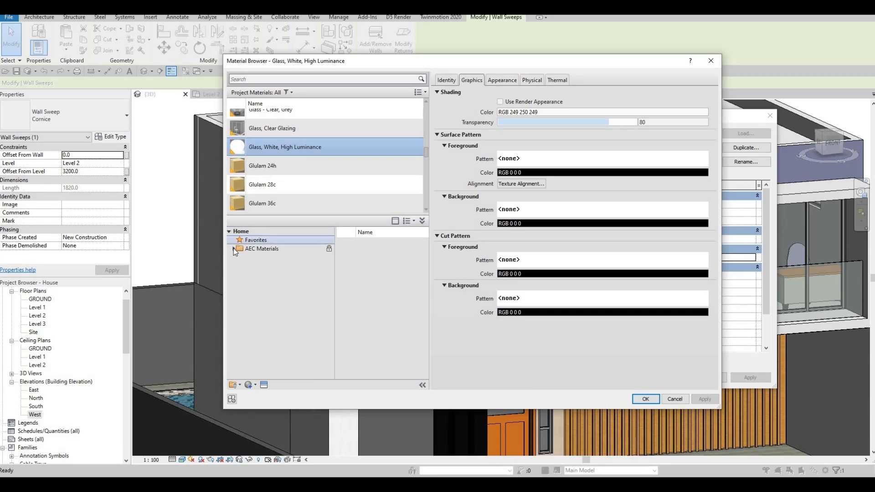
left_click(256, 370)
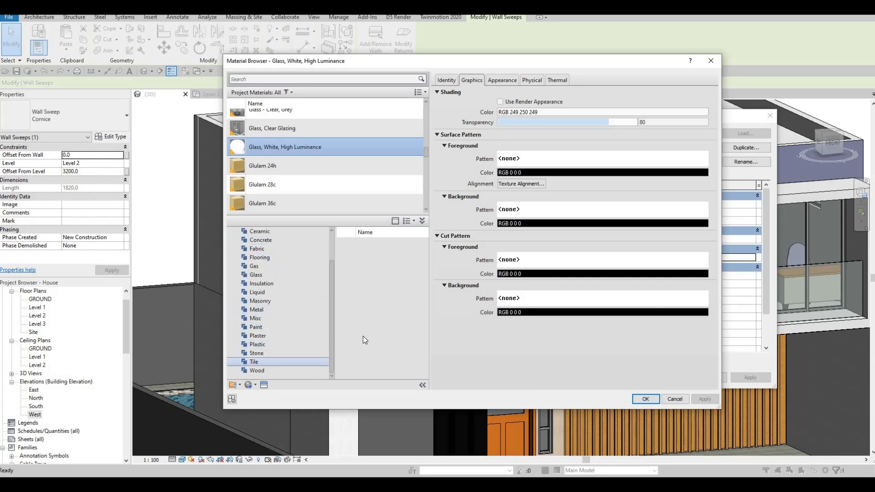
scroll(401, 351, "down", 3)
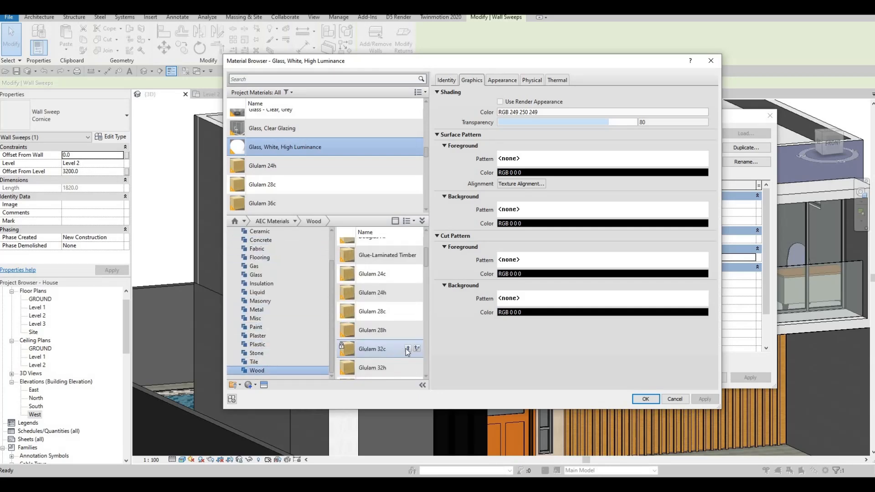
left_click(408, 348)
left_click(703, 399)
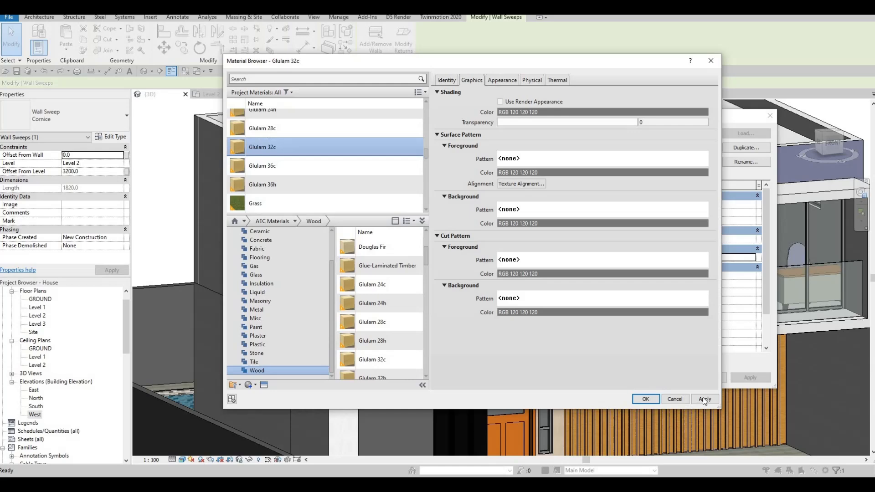
left_click(645, 399)
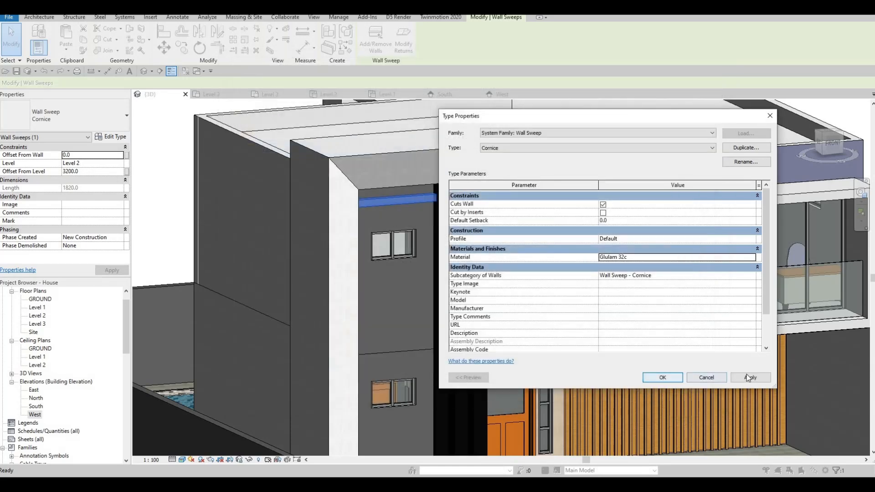
left_click(656, 376)
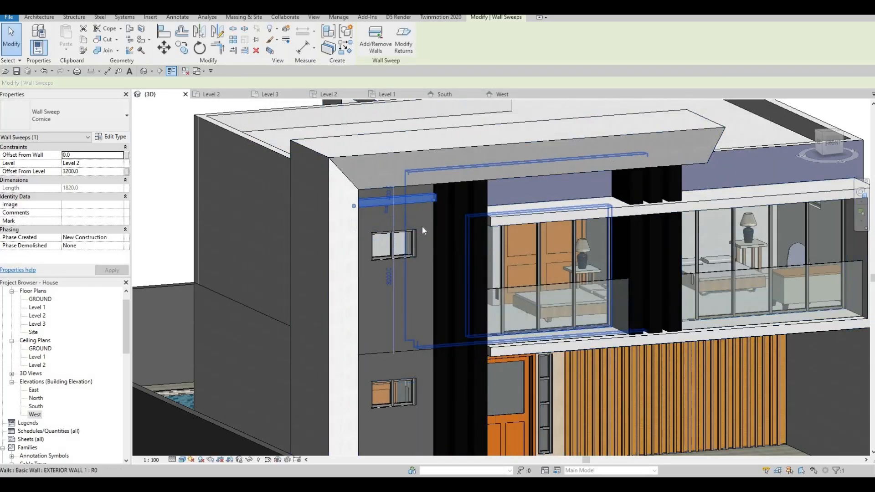
key("Escape")
key("Escape")
- In the South elevation, nudge the wall sweep down to an offset of 2880 mm from Level 2
left_click(393, 201)
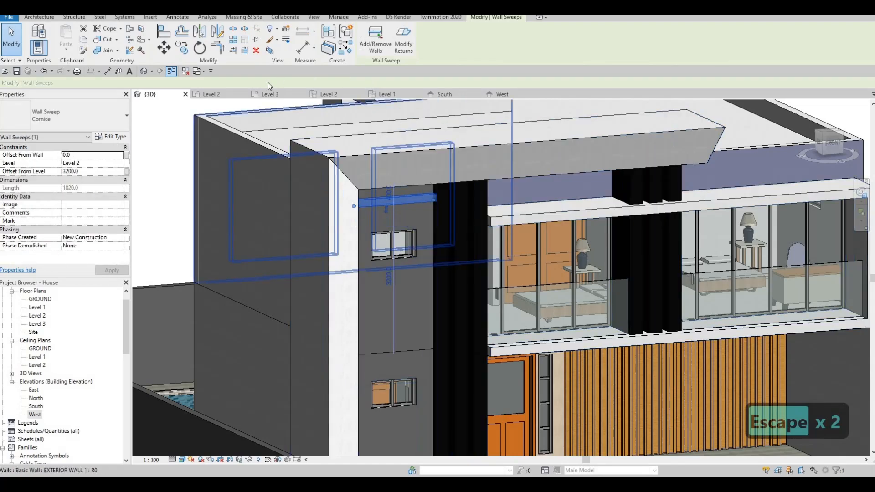
left_click(444, 94)
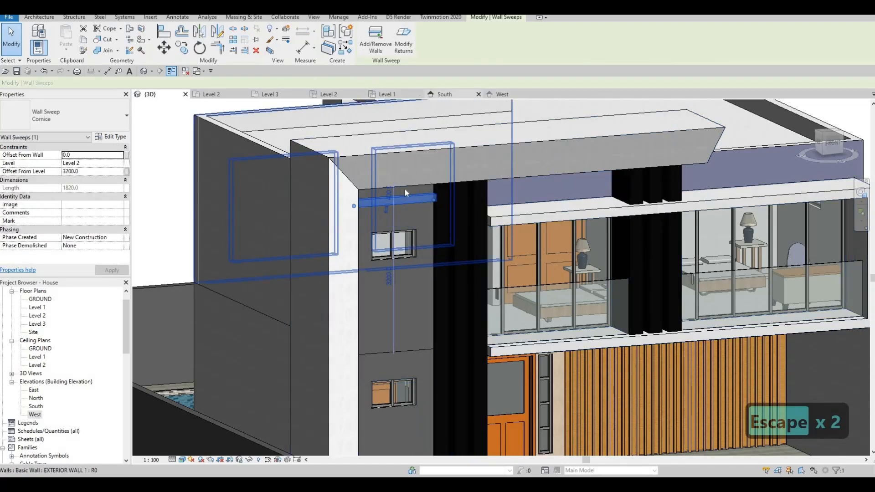
scroll(327, 154, "up", 3)
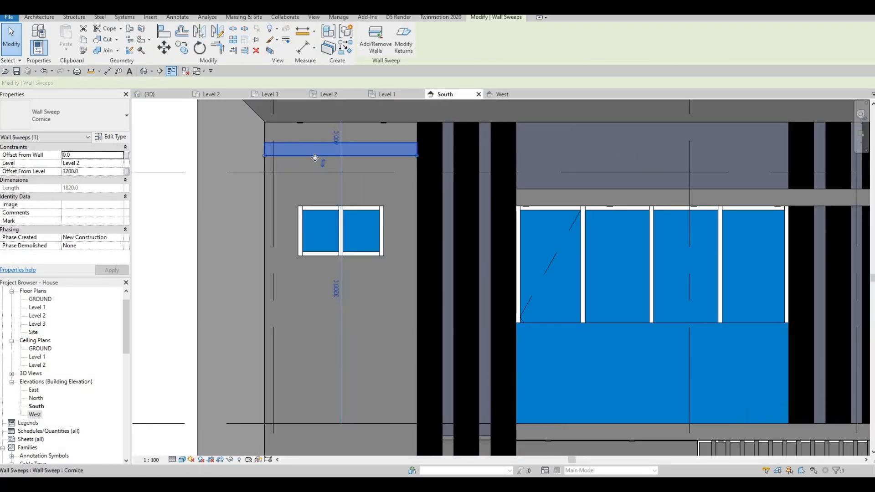
key("Down")
key("Down")
key("Down")
key("Down")
key("Down")
key("Down")
key("Down")
key("Down")
key("Down")
key("Down")
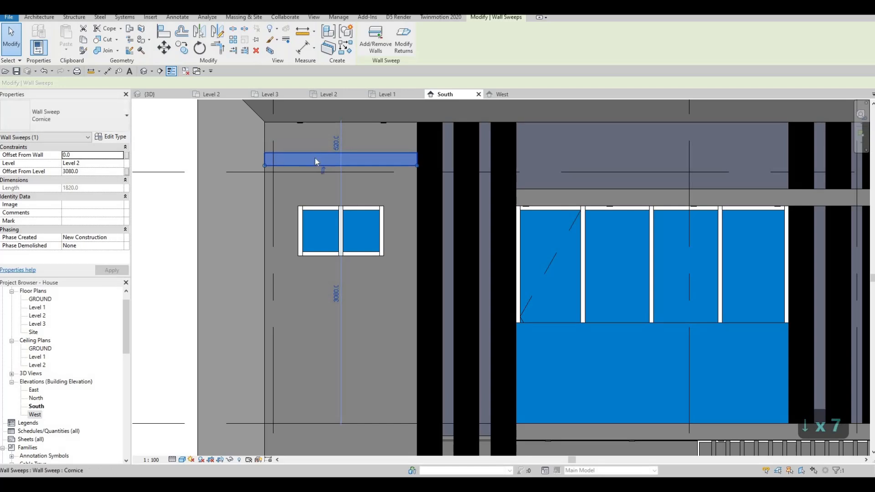
key("Down")
key("Down")
key("Down")
key("Down")
key("Down")
key("Down")
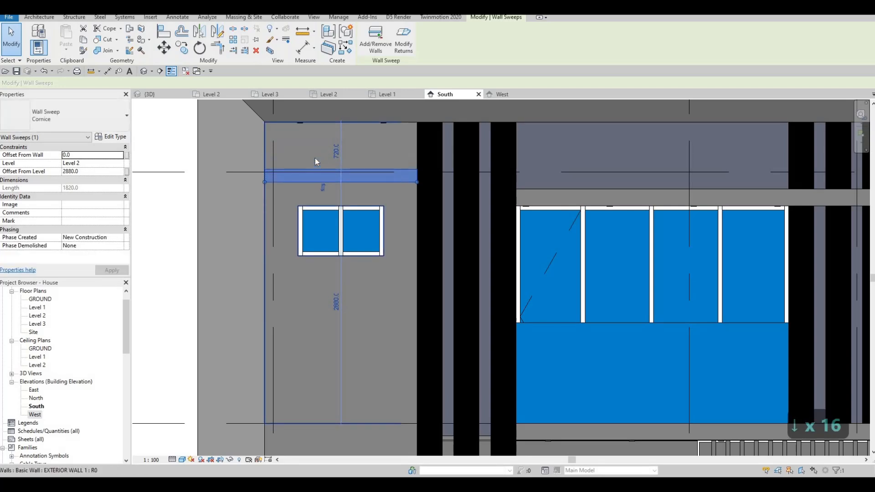
- Copy the wall sweep about 1260 mm straight down, placing the copy below the upper small window
key("c")
key("o")
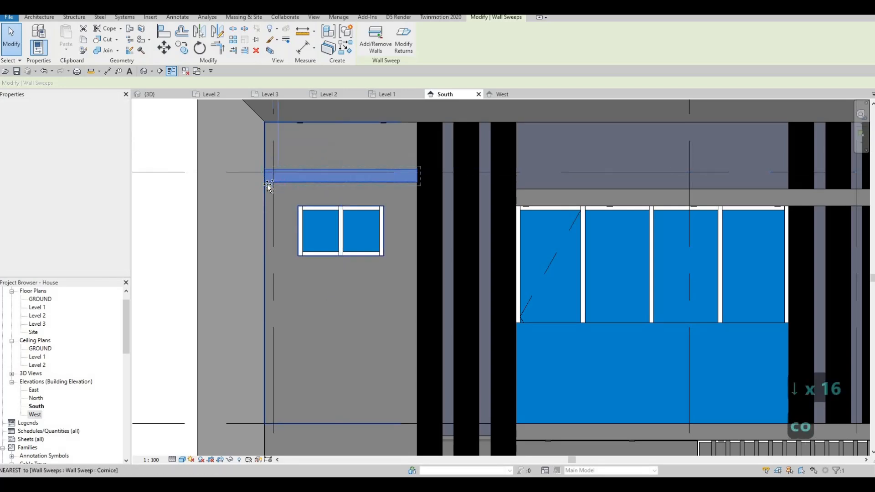
left_click(266, 182)
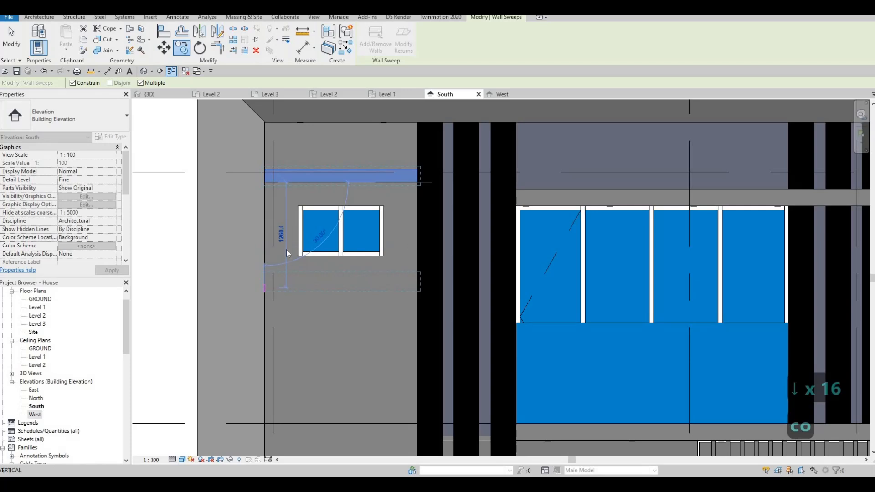
left_click(286, 250)
key("Escape")
key("Escape")
key("Escape")
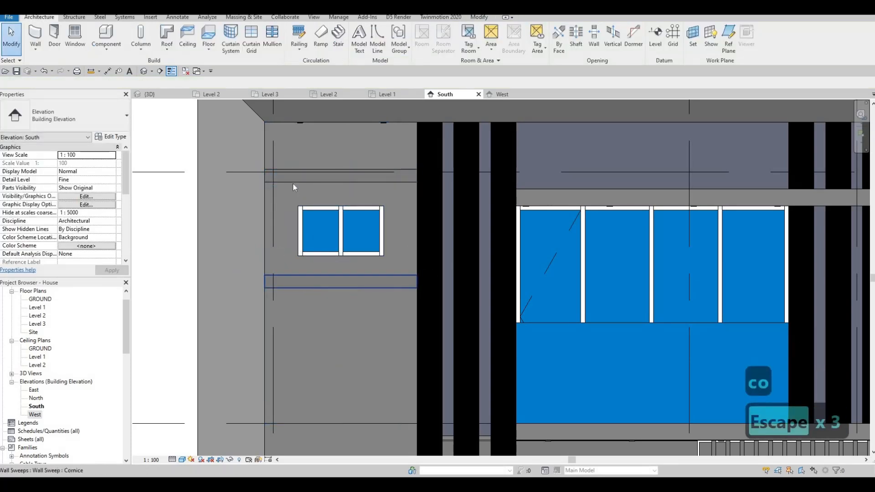
key("Escape")
- Nudge the upper wall sweep five increments down, closer to the top of the small window
left_click(293, 182)
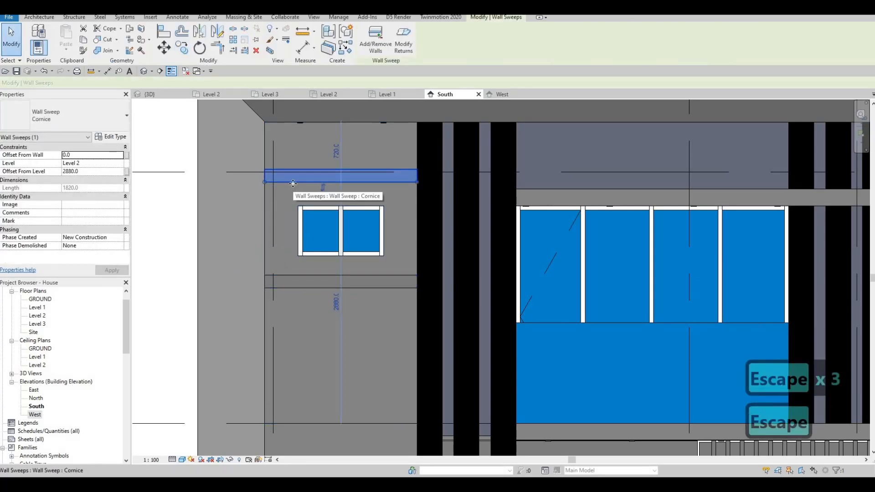
key("Down")
key("Down")
key("Down")
key("Down")
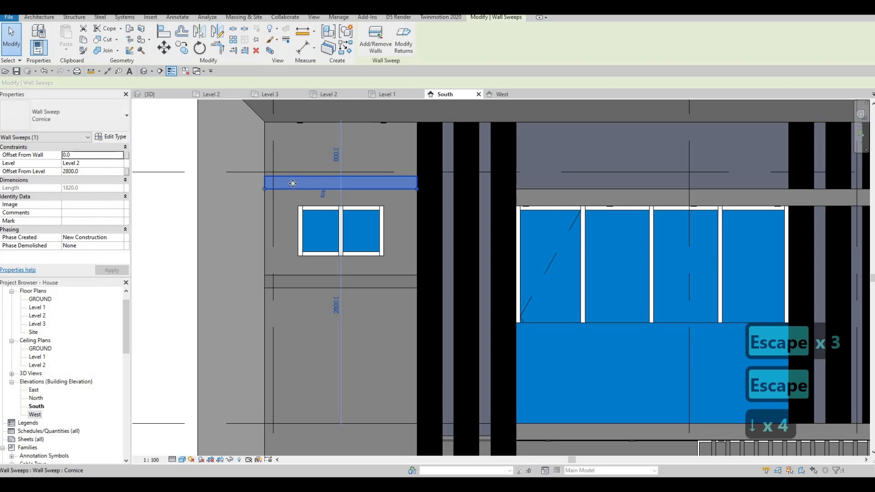
key("Down")
- Nudge the lower wall sweep up to an offset of 1640 mm from Level 2
left_click(299, 275)
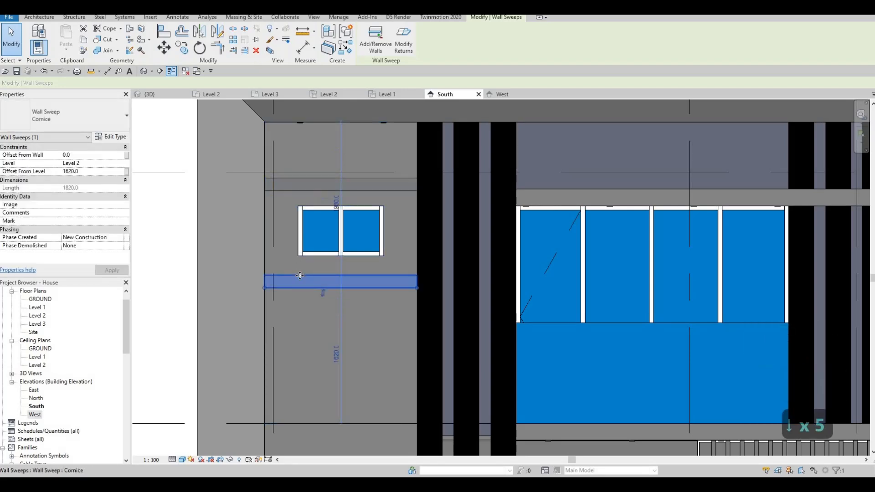
left_click_drag(299, 275, 299, 273)
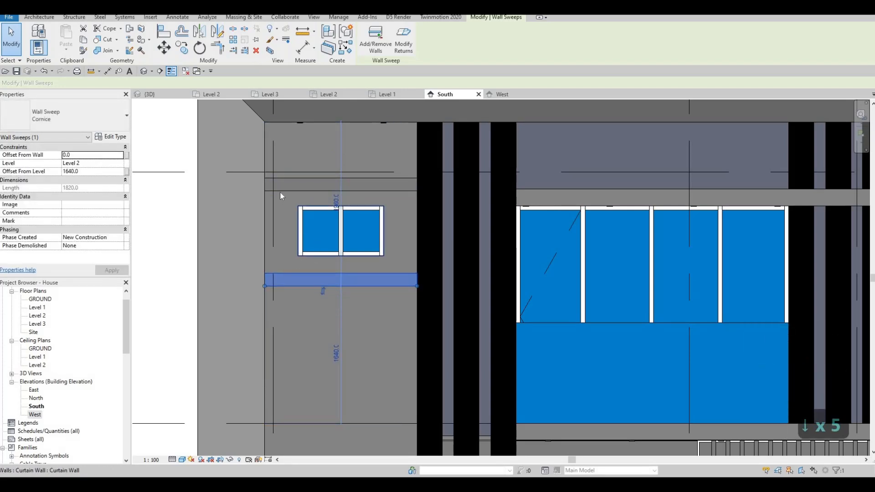
key("Escape")
key("Escape")
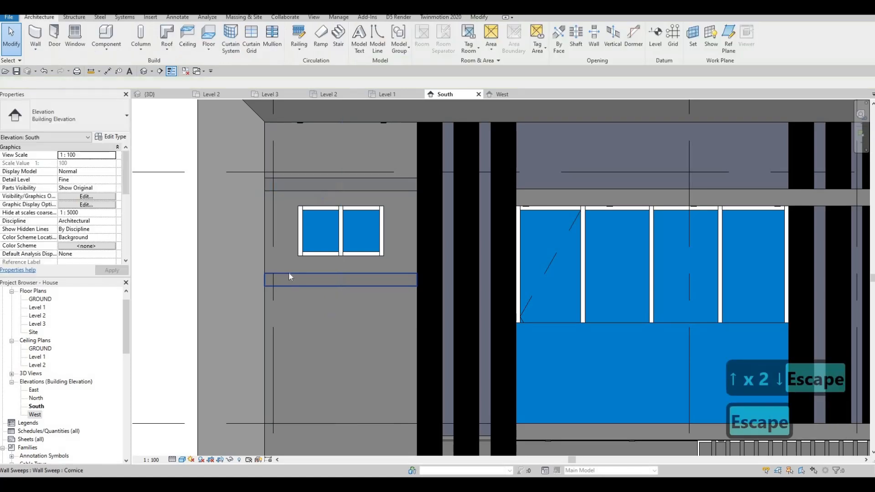
- Copy the lower wall sweep repeatedly downward at 1140 mm spacing, as far as the top of the lower small window
left_click(288, 277)
key("c")
key("o")
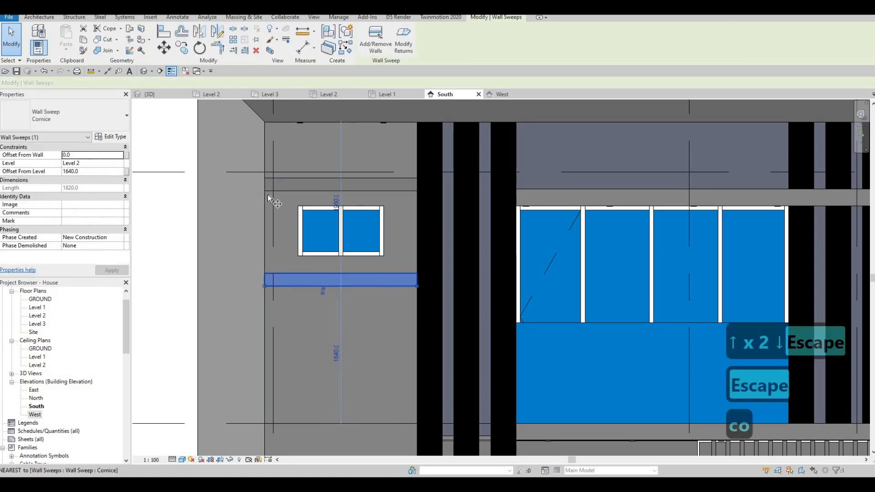
left_click(267, 199)
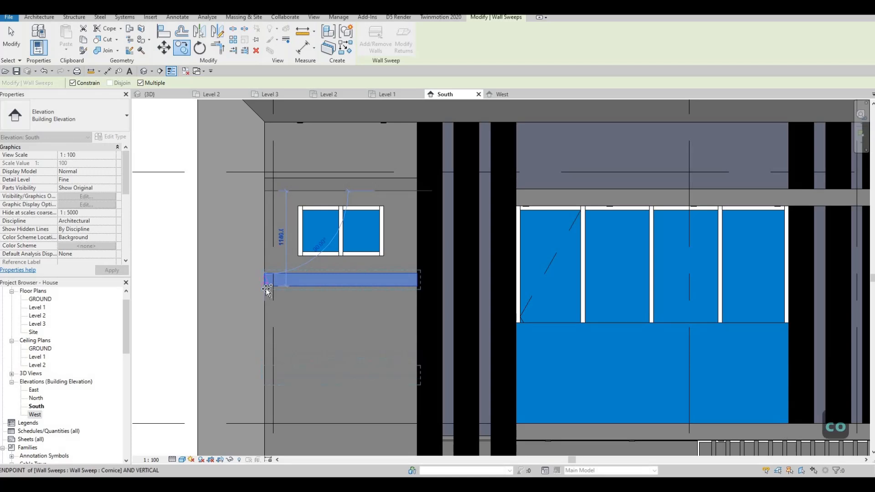
middle_click_drag(266, 383, 271, 245)
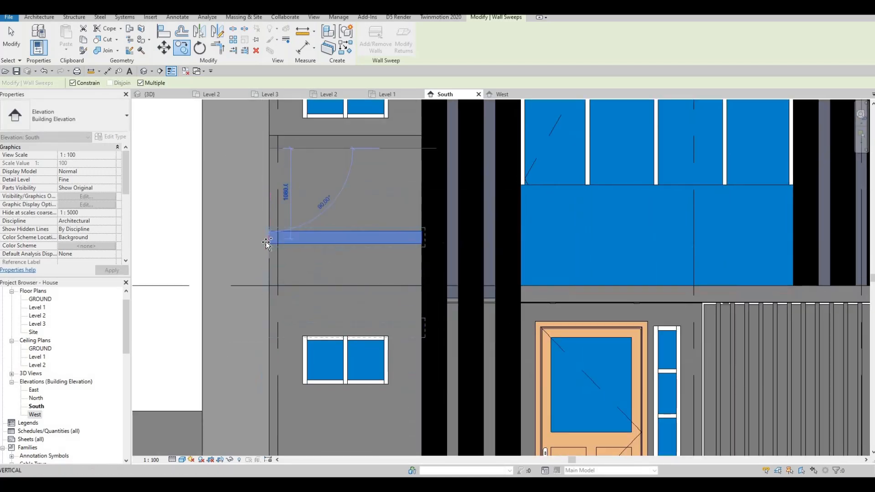
left_click(277, 337)
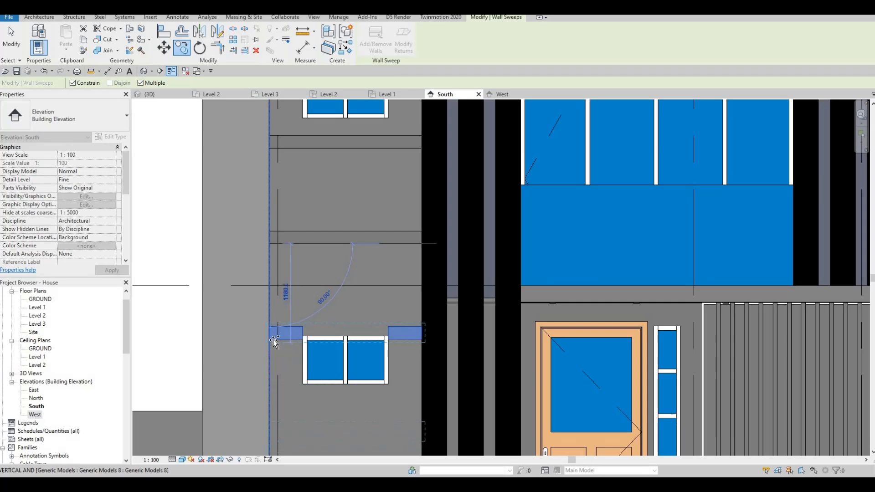
- End the copying and delete the wall sweep copy that crosses the top of the lower small window
scroll(288, 333, "down", 2)
key("Escape")
key("Escape")
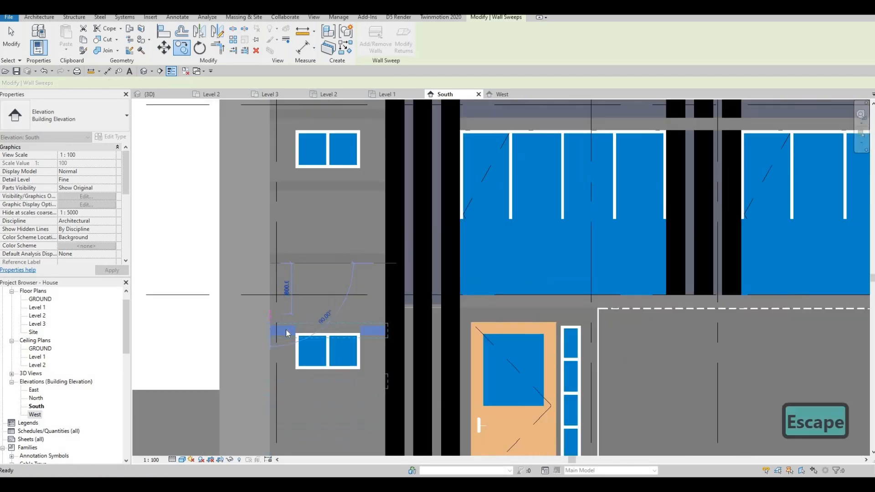
key("Delete")
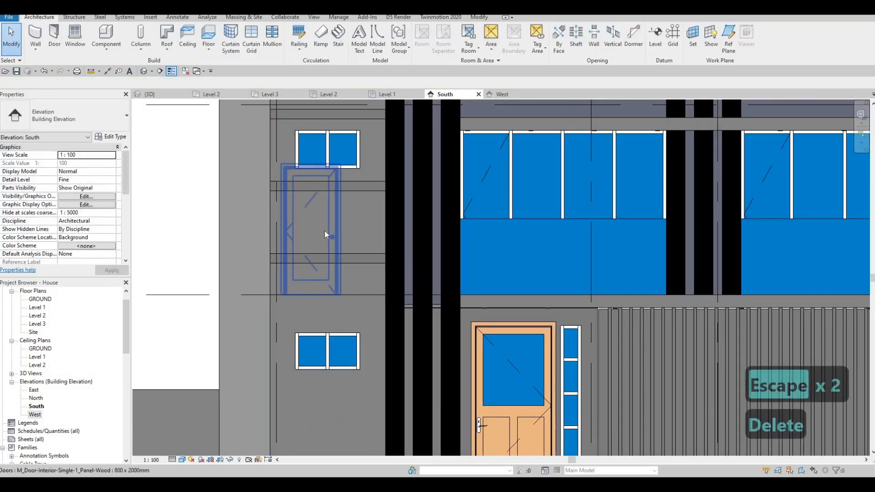
- Arrange two wall sweeps above the upper small window, at offsets of 3120 mm and 2640 mm from Level 2
middle_click_drag(335, 182, 335, 239)
key("Escape")
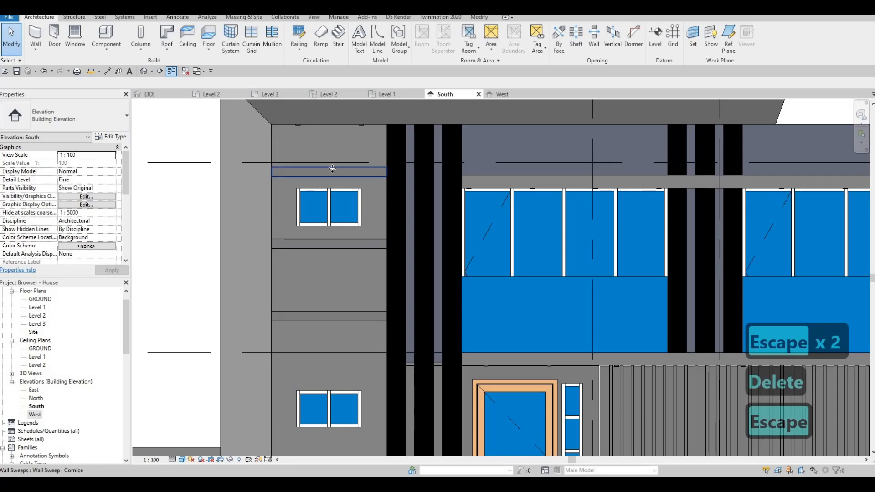
left_click(332, 170)
scroll(332, 168, "up", 1)
left_click_drag(349, 193, 340, 257)
left_click_drag(343, 179, 304, 179)
key("Escape")
key("Escape")
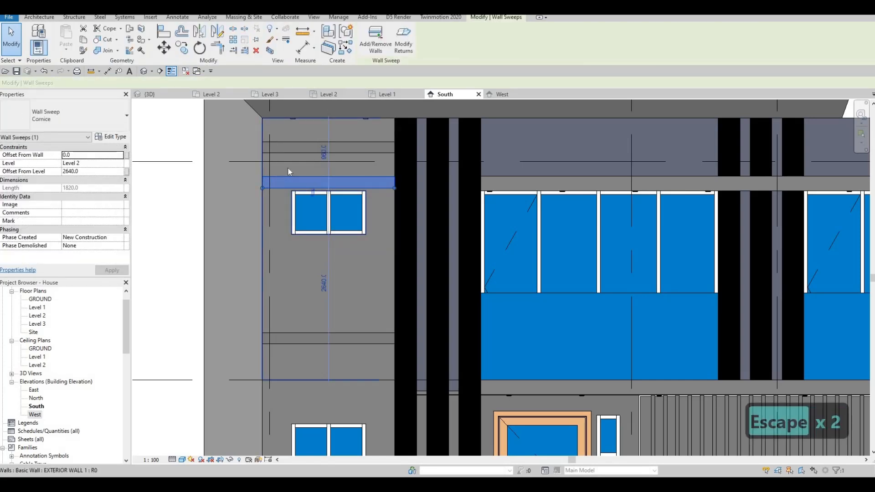
- Copy the wall sweep directly above the upper small window downward in multiple mode, using 480 mm spacing
scroll(288, 172, "up", 2)
key("c")
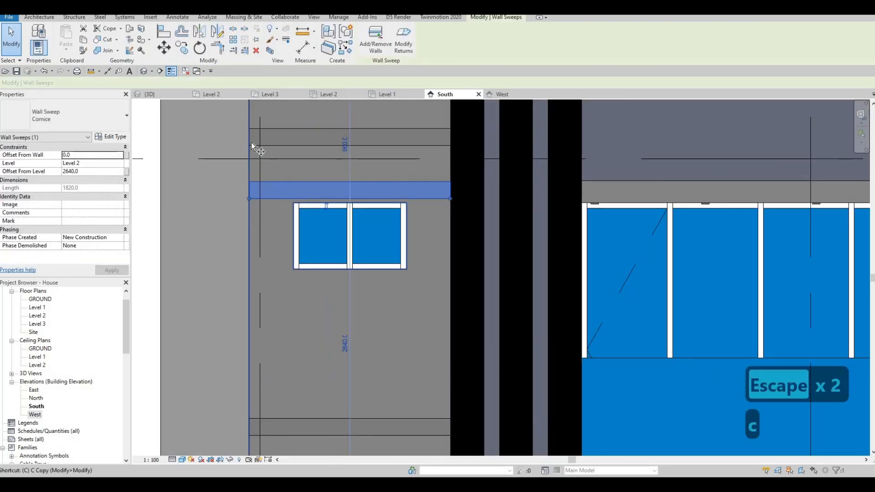
key("o")
left_click(249, 145)
left_click(249, 200)
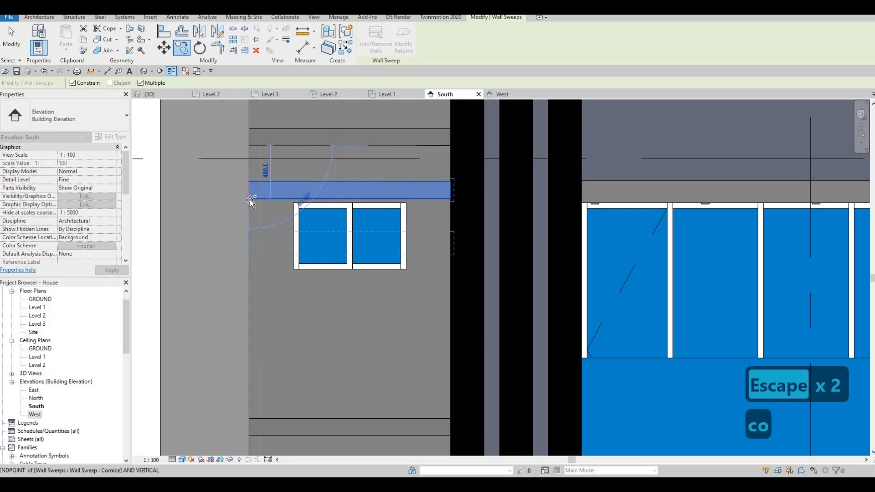
left_click(253, 252)
- Continue the 480 mm spaced wall sweep copies down the wall between the upper small window and Level 2
middle_click_drag(262, 304, 274, 193)
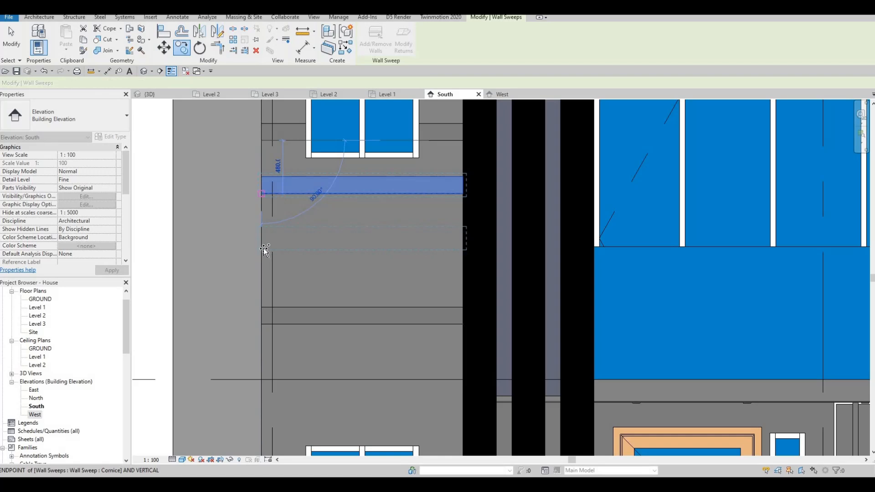
left_click(264, 248)
left_click(266, 304)
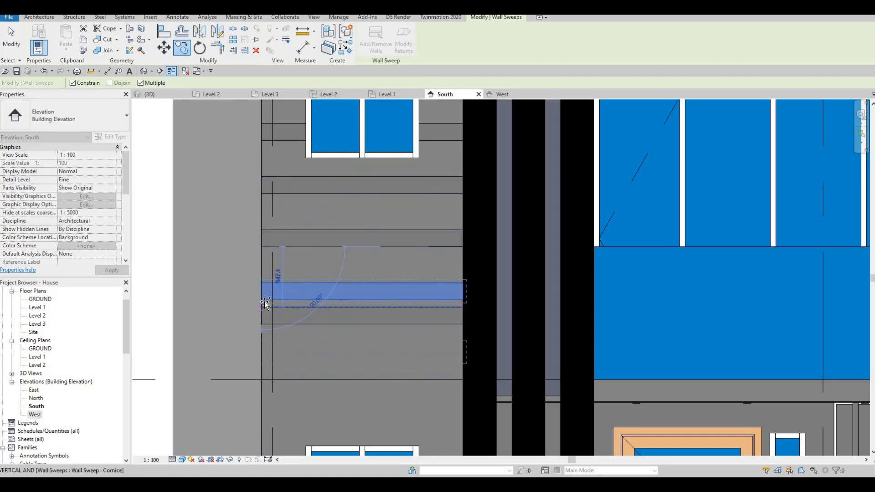
left_click(265, 303)
- Place further wall sweep copies at the same 480 mm spacing past Level 2 and across the lower small window
middle_click_drag(276, 373, 280, 282)
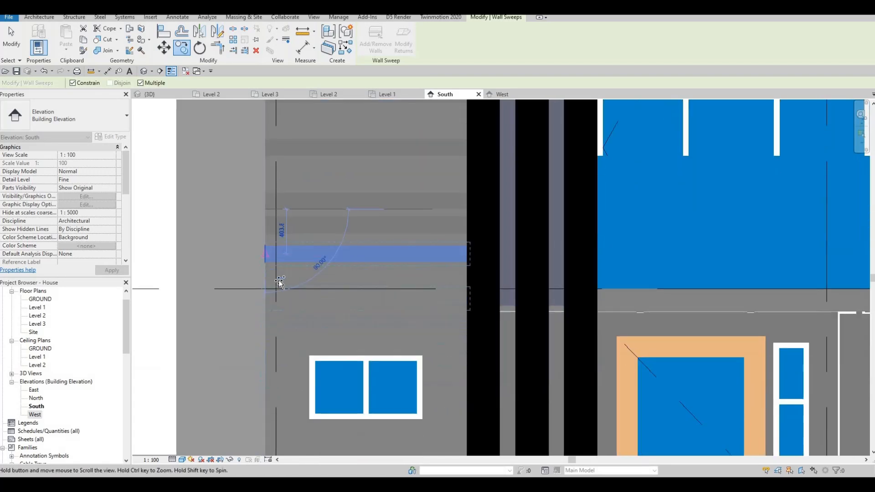
left_click(269, 264)
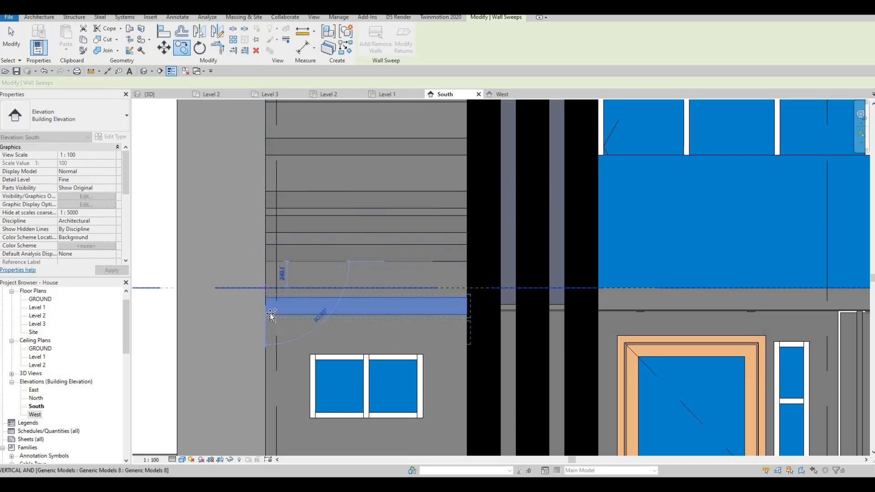
left_click(268, 315)
middle_click_drag(295, 372, 304, 238)
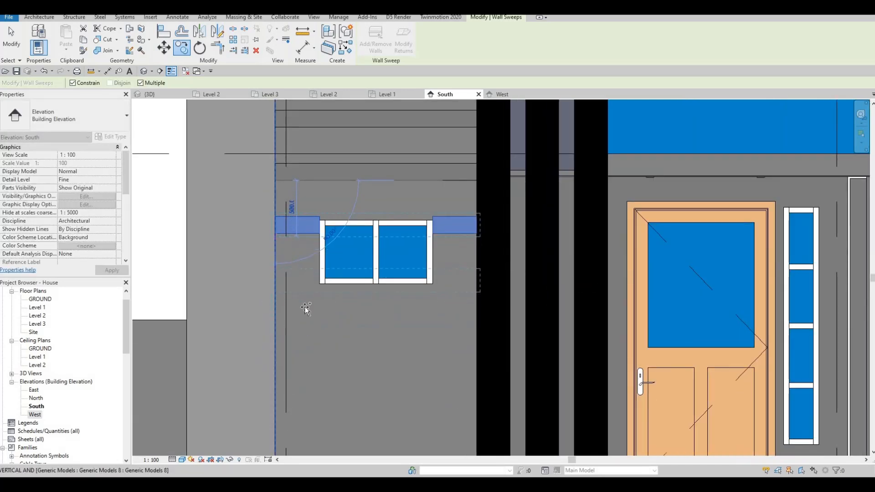
middle_click_drag(277, 289, 284, 192)
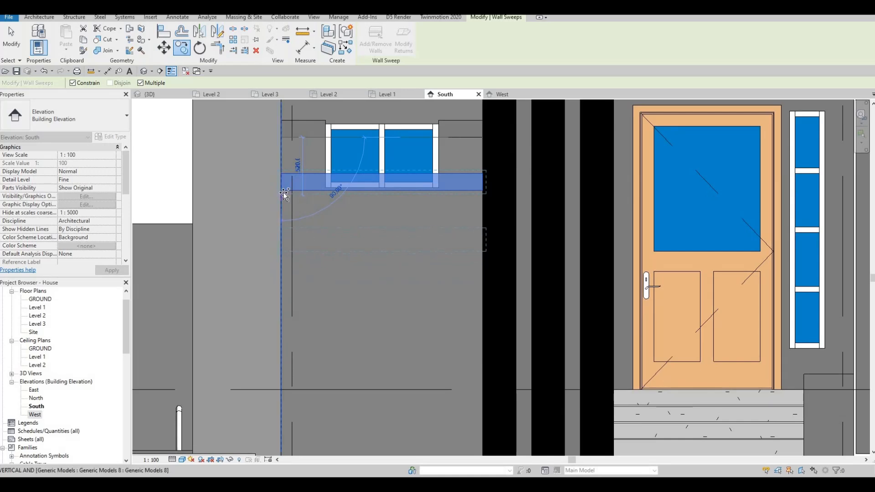
- Place the remaining wall sweep copies at 480 mm spacing from the lower window's sill to the wall base, and end the copying
left_click(283, 192)
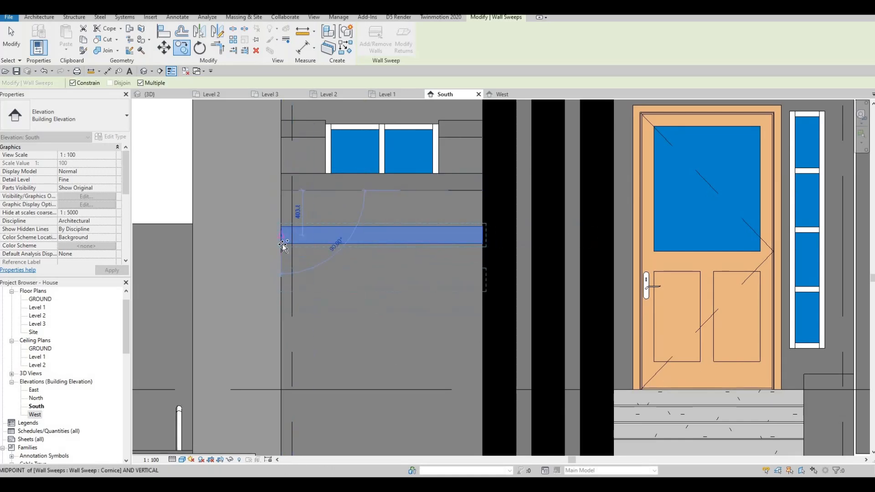
left_click(282, 244)
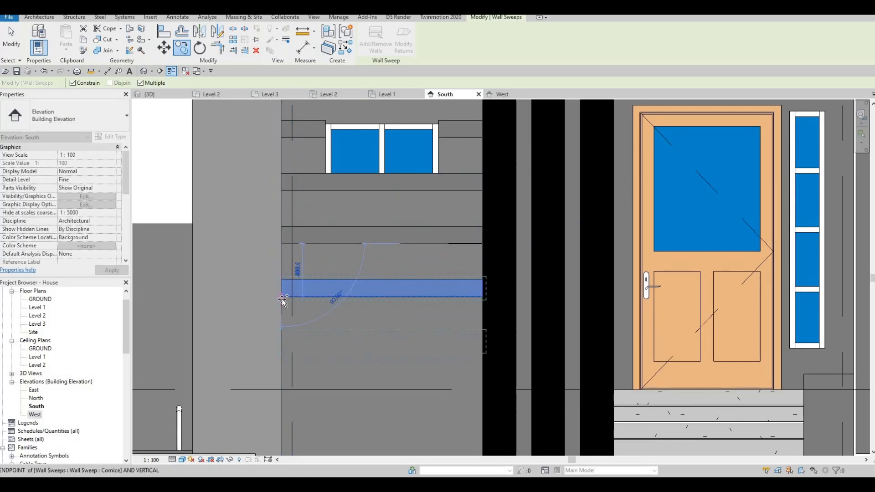
middle_click_drag(294, 395, 314, 297)
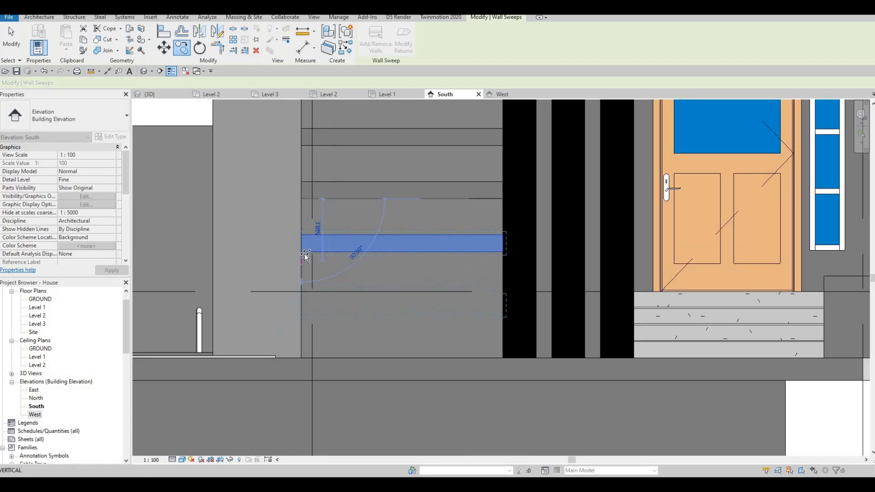
left_click(315, 301)
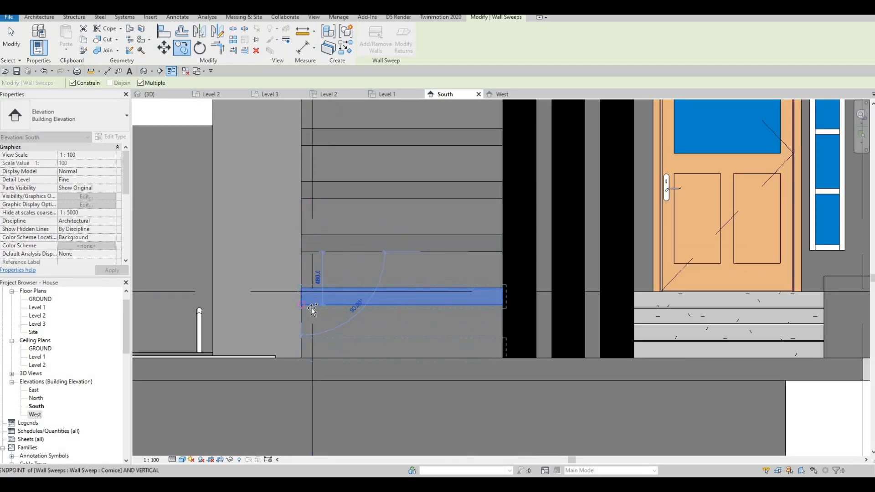
left_click(335, 296)
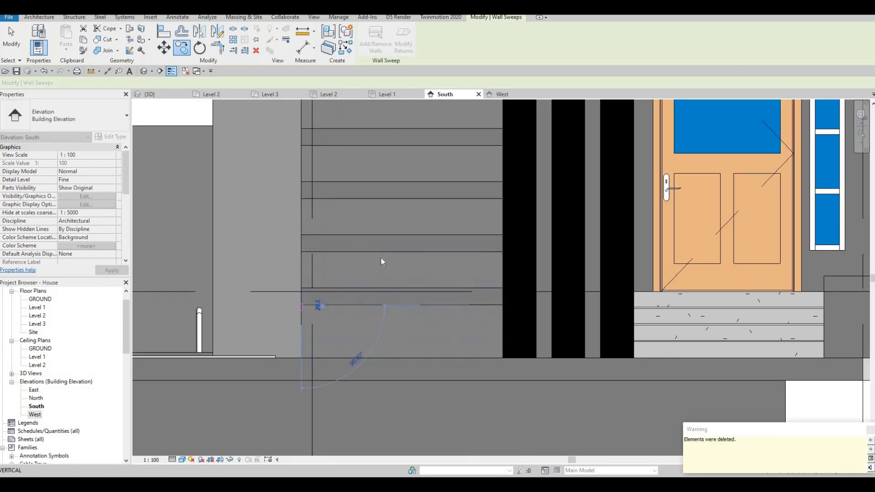
key("Escape")
key("Escape")
key("Escape")
key("Tab")
key("Tab")
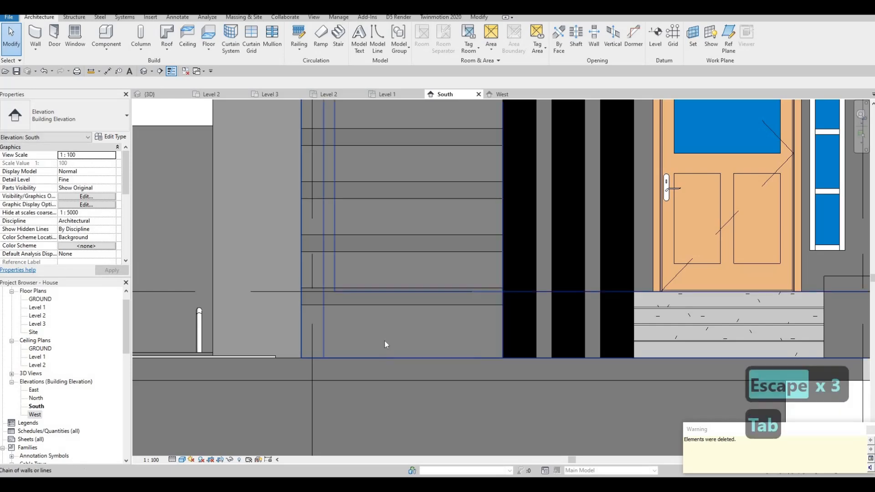
- Delete the leftover wall sweep above Level 2 that breaks the even 480 mm spacing
middle_click_drag(389, 251, 365, 377)
scroll(366, 377, "down", 2)
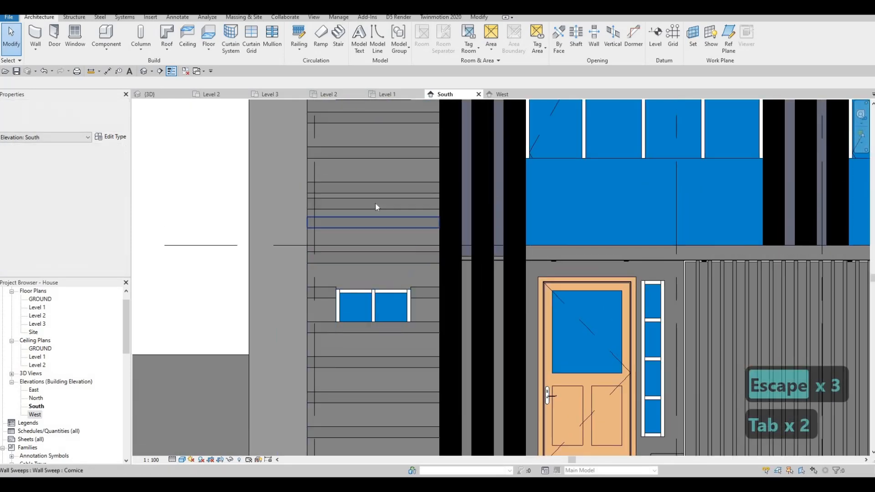
left_click(376, 203)
key("Delete")
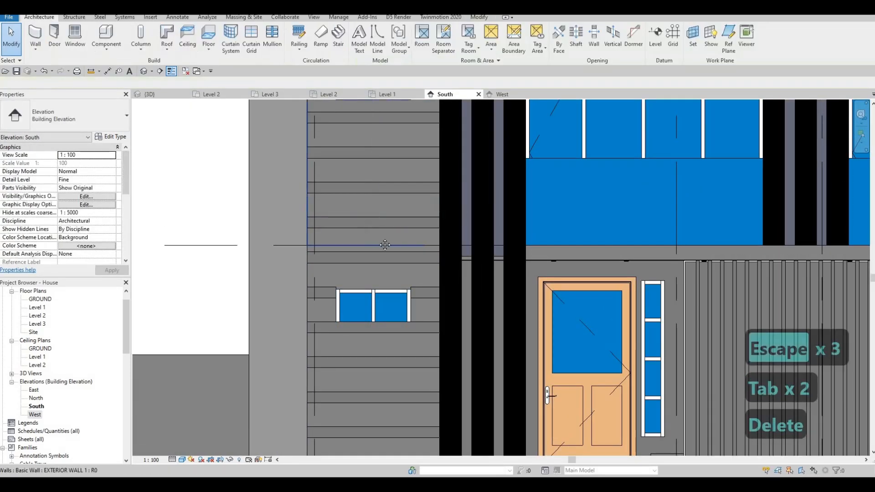
- Select all wall sweep instances visible in the view and nudge them down together seven increments
scroll(401, 193, "down", 3)
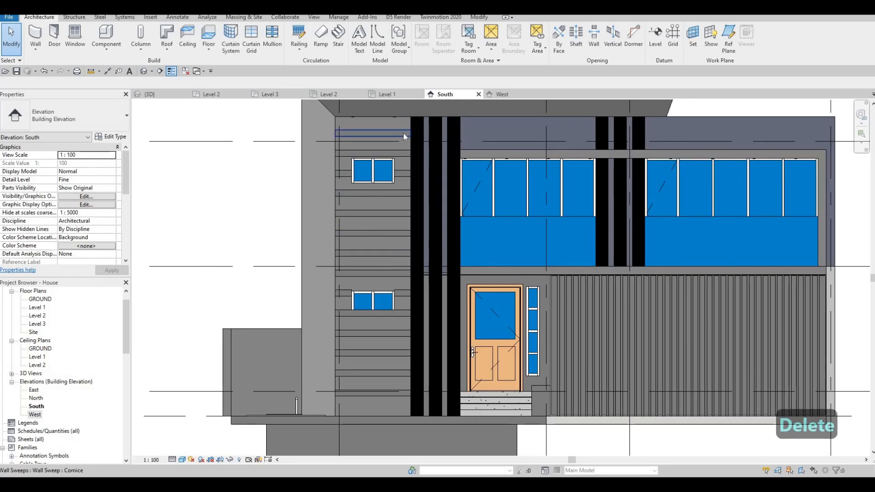
left_click(404, 133)
right_click(403, 133)
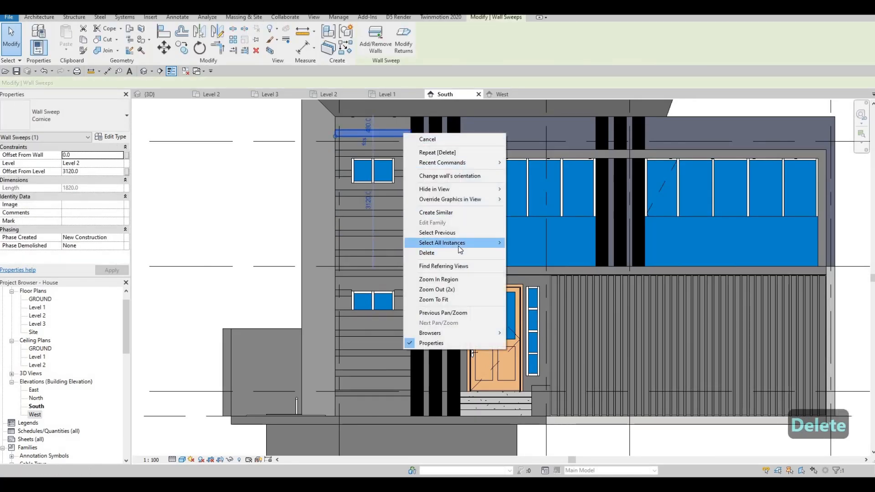
mouse_move(459, 243)
left_click(536, 242)
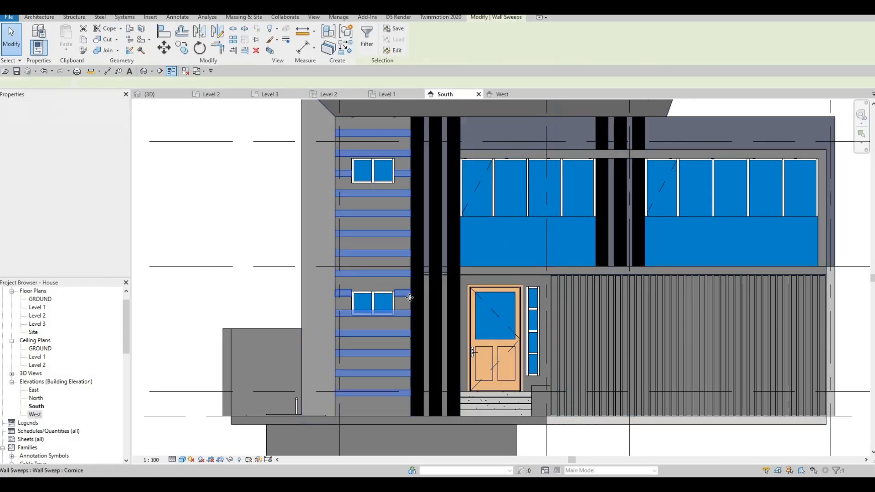
key("Down")
key("Down")
key("Down")
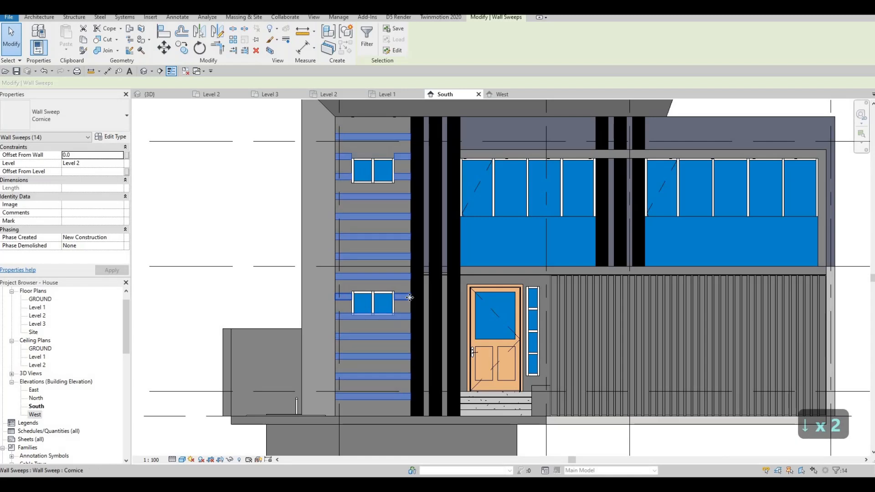
key("Down")
key("Down")
key("Down")
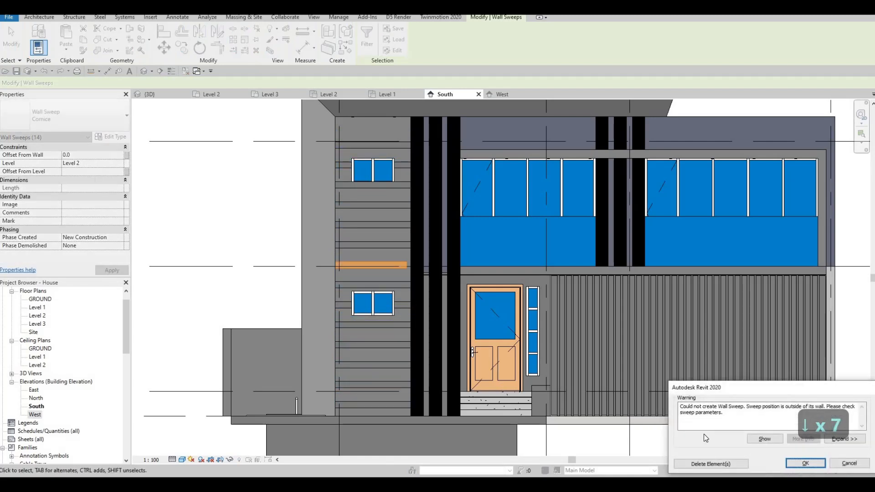
- Delete the wall sweep reported as outside its wall, and fine-tune the height of the remaining sweeps with small nudges
left_click(711, 462)
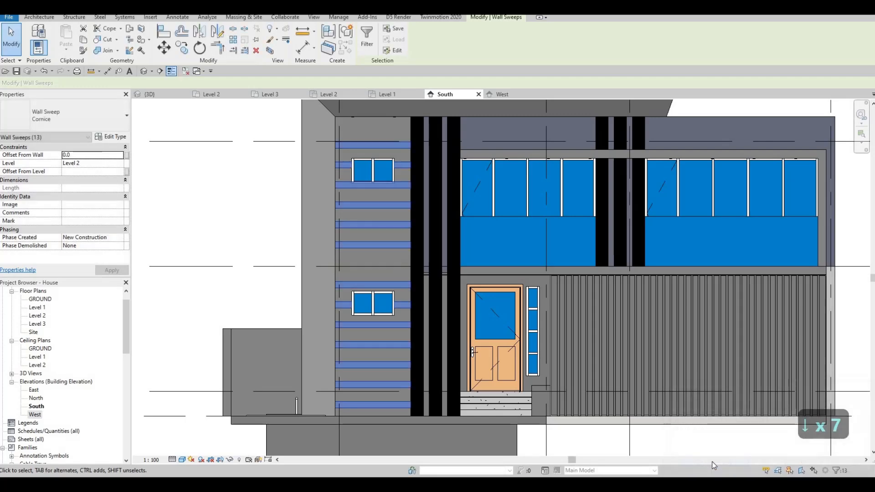
key("Down")
key("Down")
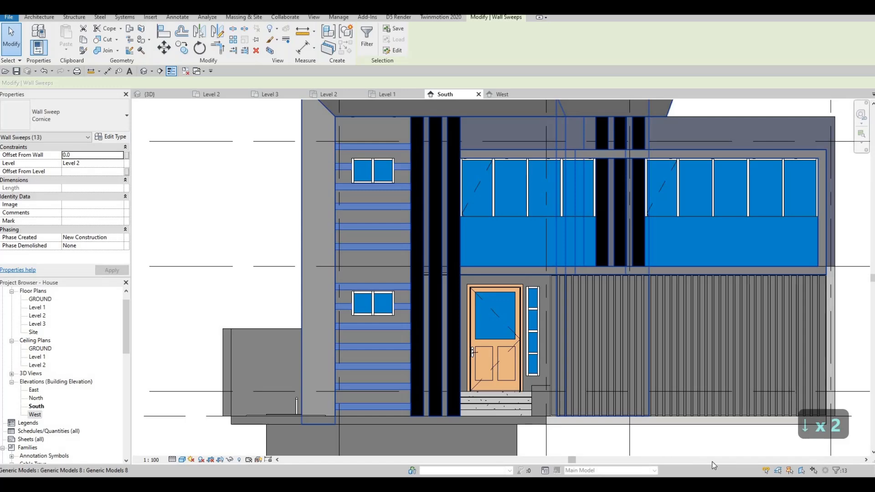
key("Escape")
key("Escape")
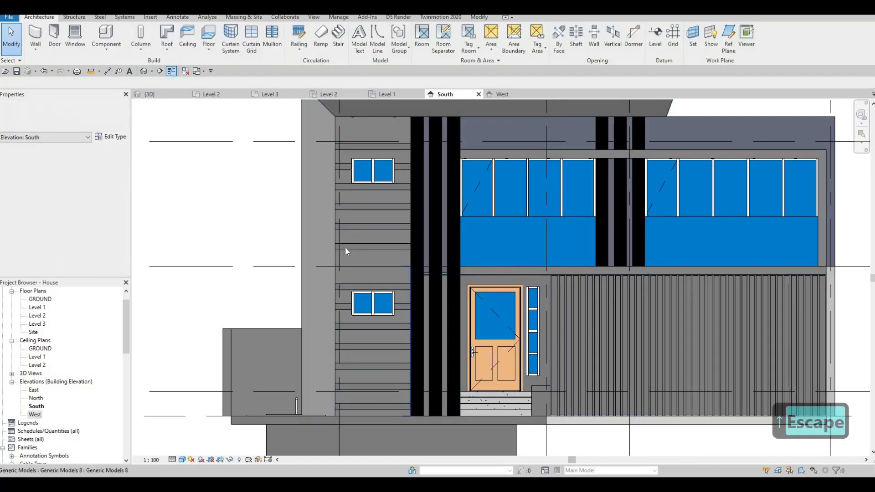
- Copy the wall sweep at the 400 mm offset one spacing down to fill the gap at Level 2
scroll(346, 247, "up", 2)
left_click(345, 248)
key("c")
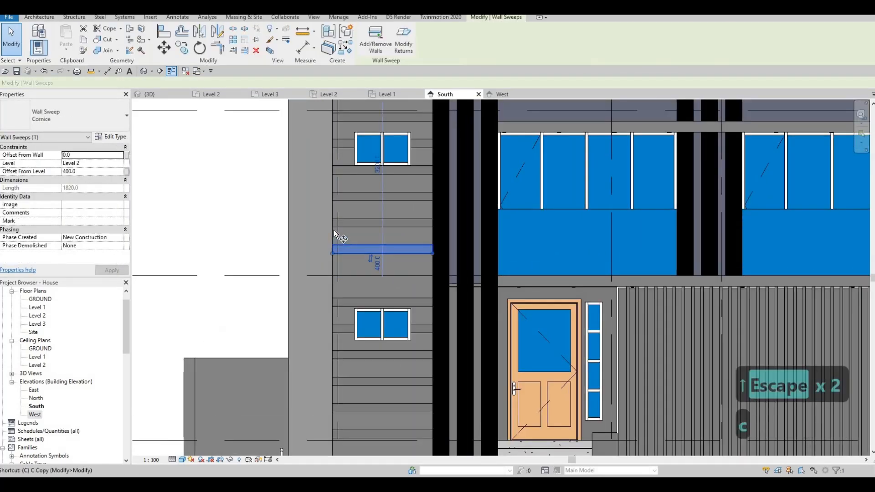
key("o")
left_click(332, 226)
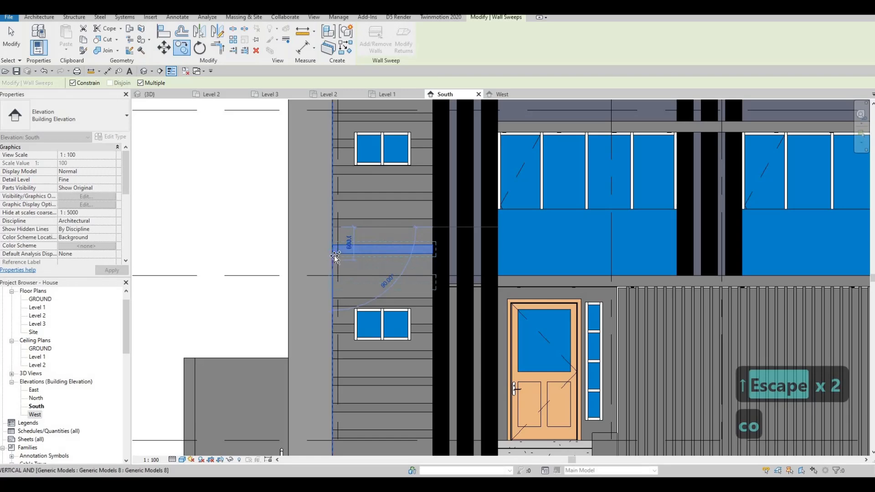
left_click(418, 270)
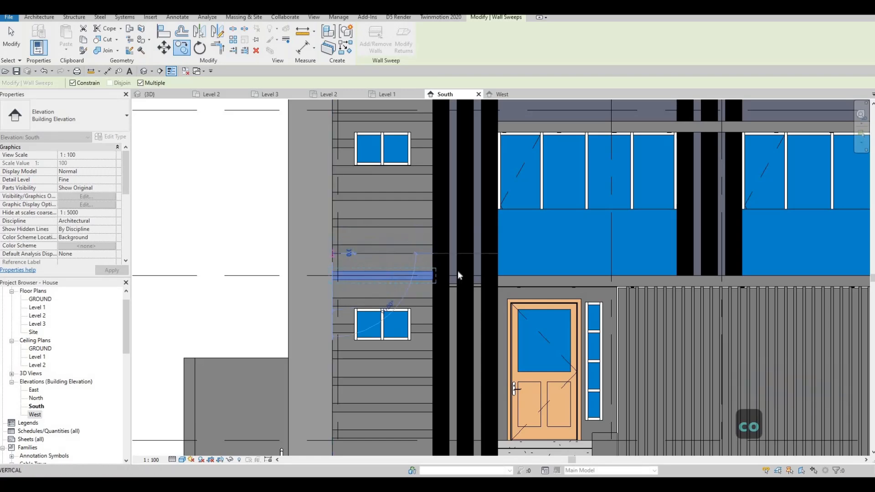
- Copy the wall sweep above the upper window 480 mm upward, to an offset of 3280 mm from Level 2
key("Escape")
key("Escape")
scroll(414, 409, "down", 5)
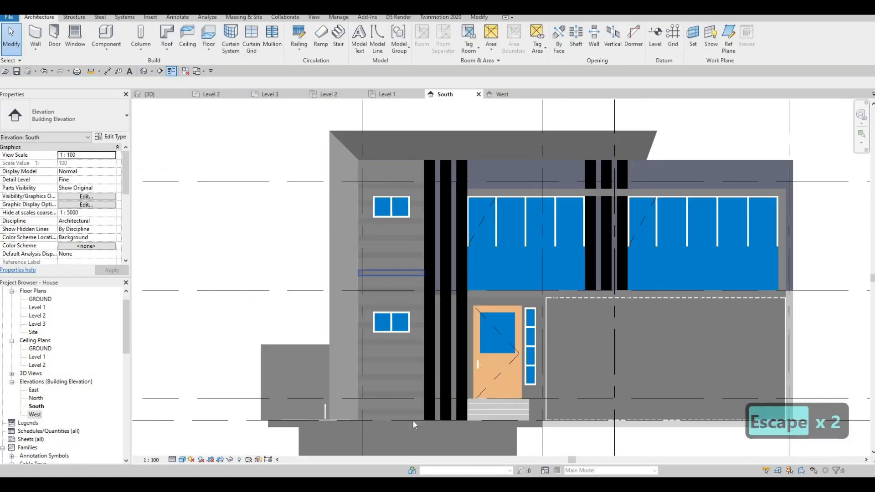
scroll(365, 203, "up", 2)
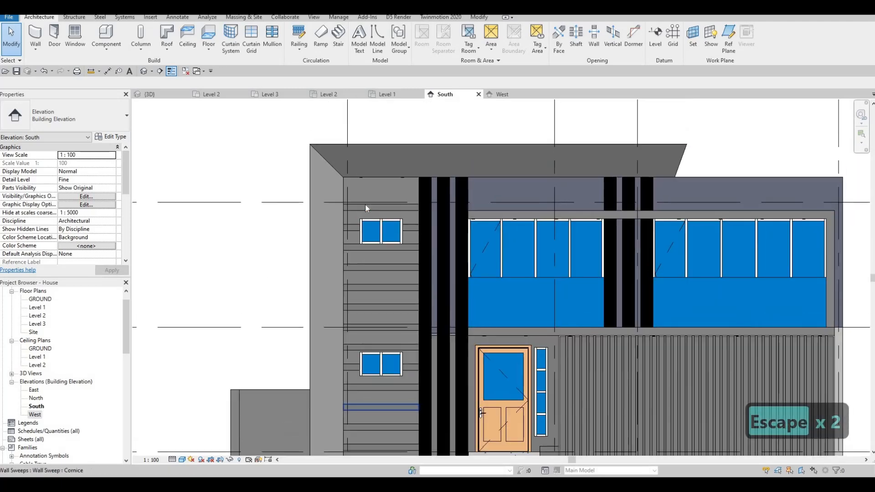
key("Escape")
left_click(359, 207)
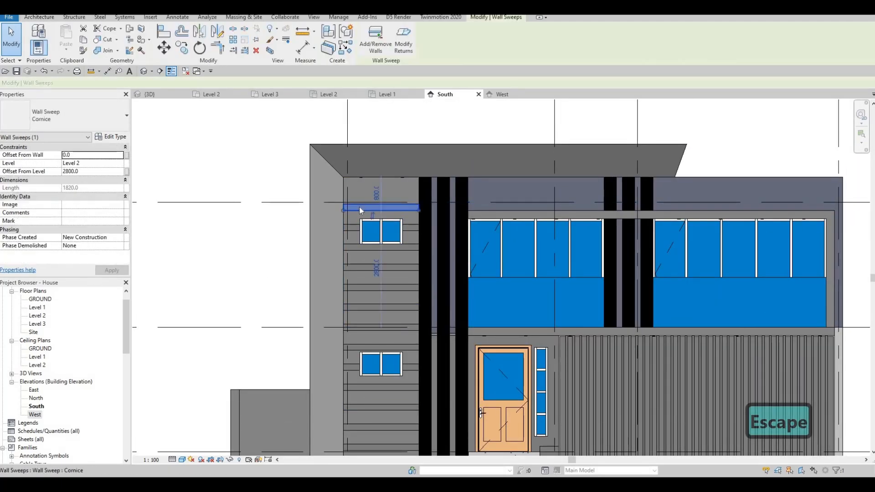
key("c")
key("o")
scroll(342, 225, "up", 2)
left_click(339, 223)
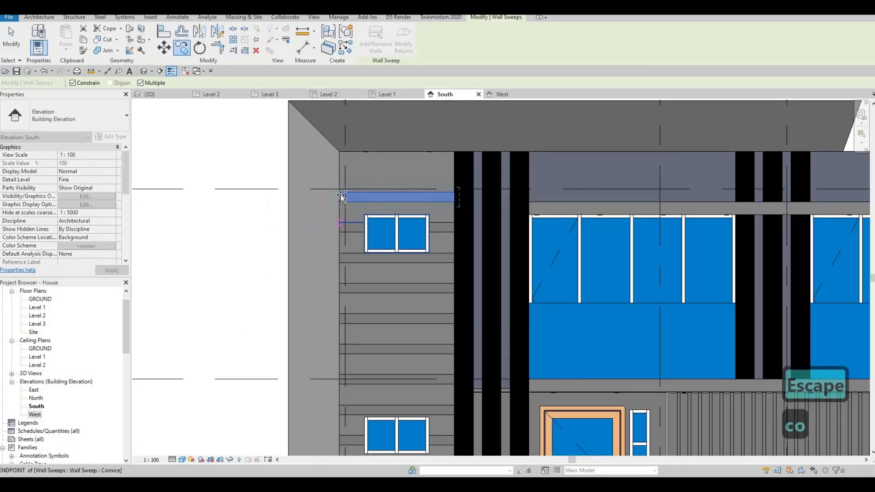
left_click(342, 193)
key("Escape")
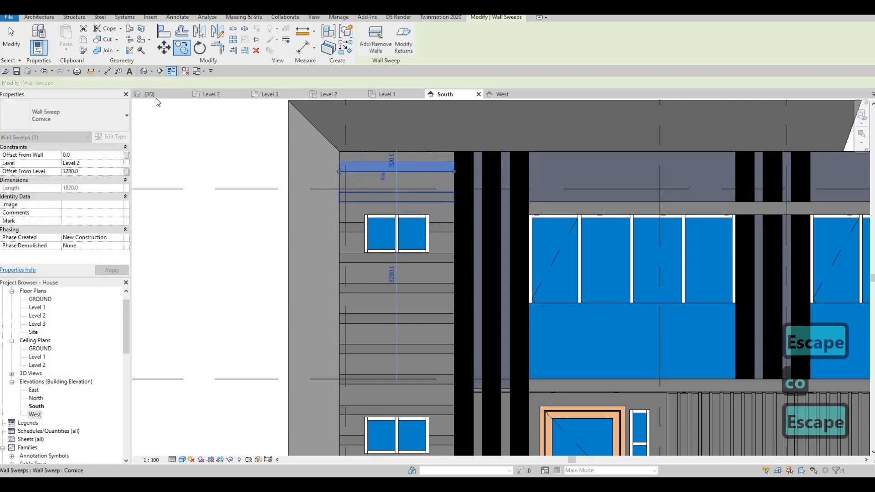
key("Escape")
key("Escape")
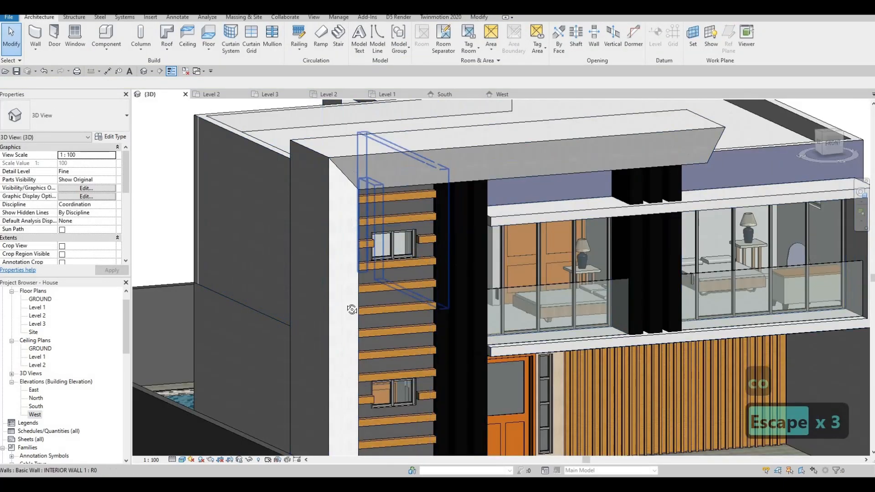
- In the 3D view, change the Cornice wall sweep type's profile to M_Wall Sweep-Brick Soldier Course : 1 Brick
scroll(314, 250, "down", 2)
middle_click_drag(306, 234, 347, 267, "shift")
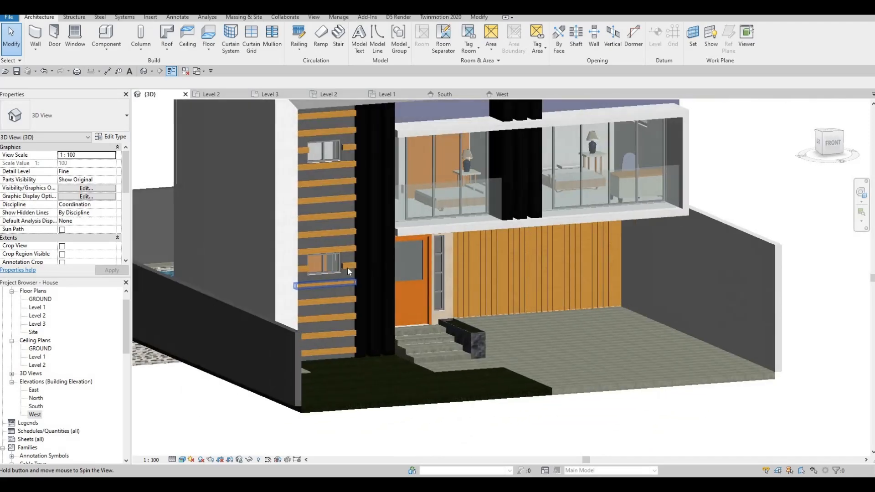
scroll(343, 266, "up", 4)
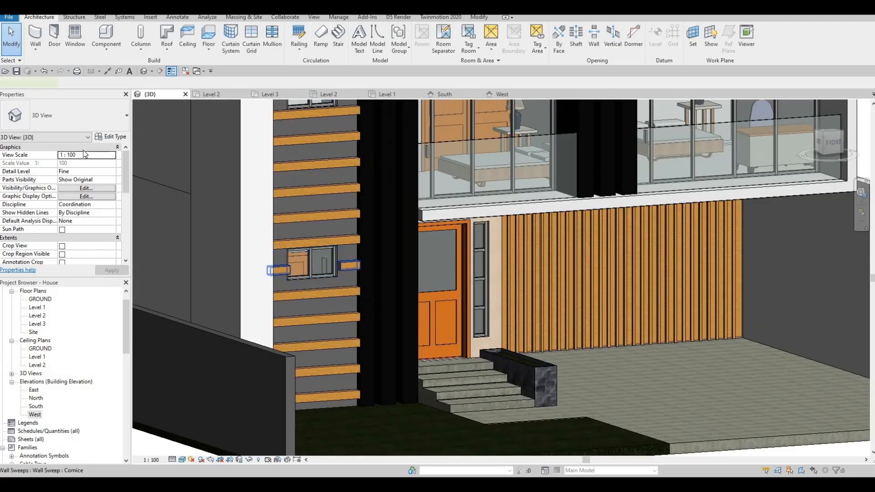
left_click(122, 137)
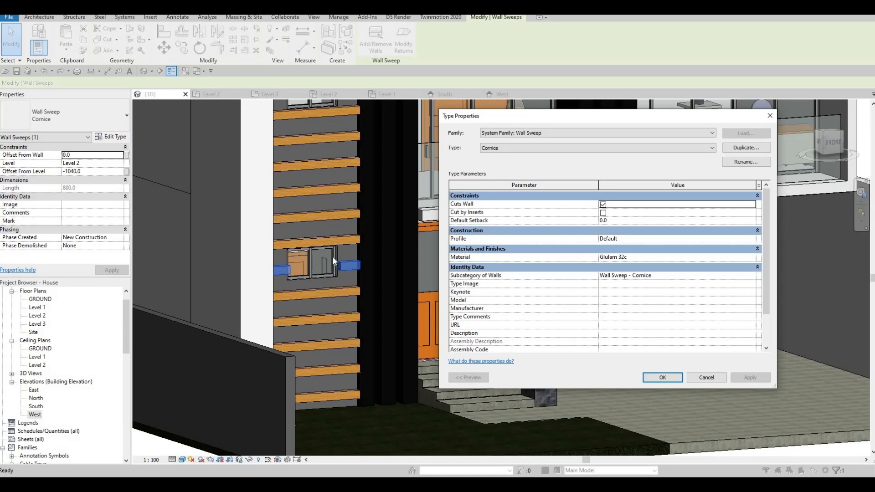
key("Escape")
scroll(333, 266, "up", 5)
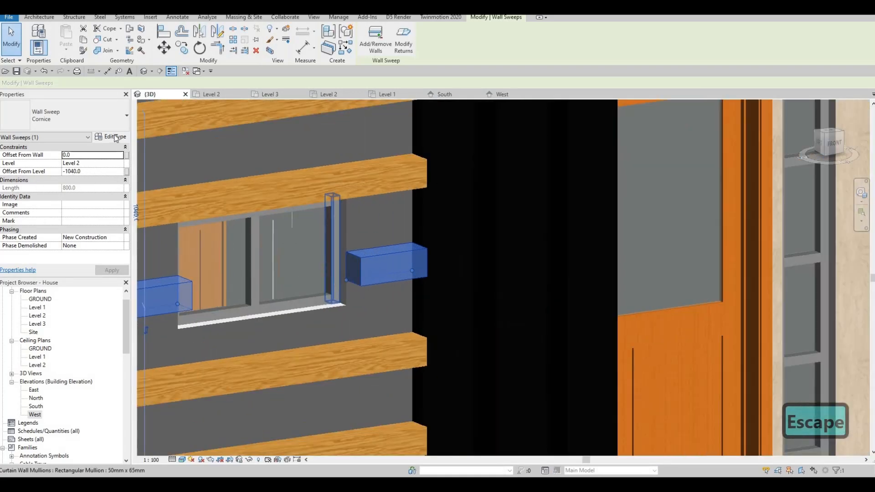
left_click(116, 138)
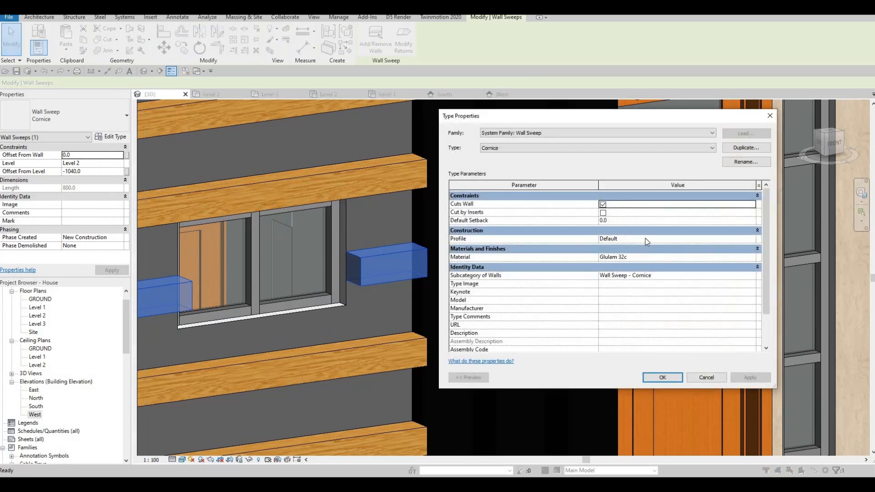
left_click(681, 242)
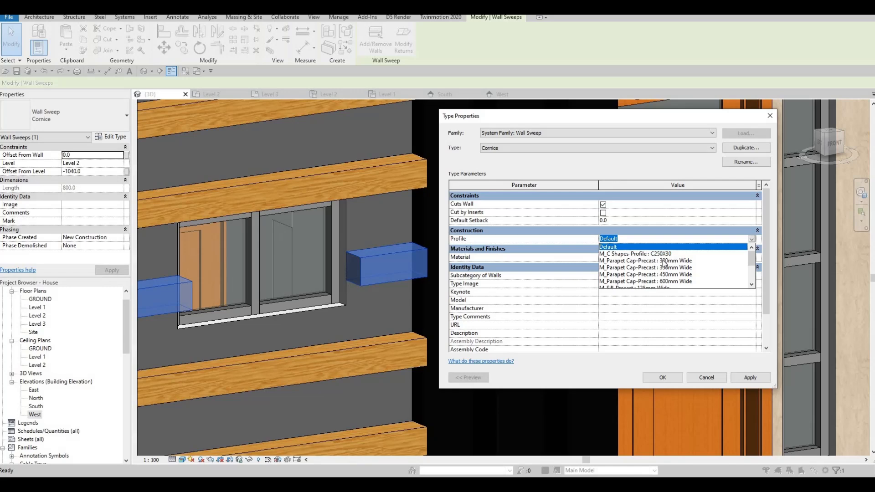
scroll(665, 267, "down", 2)
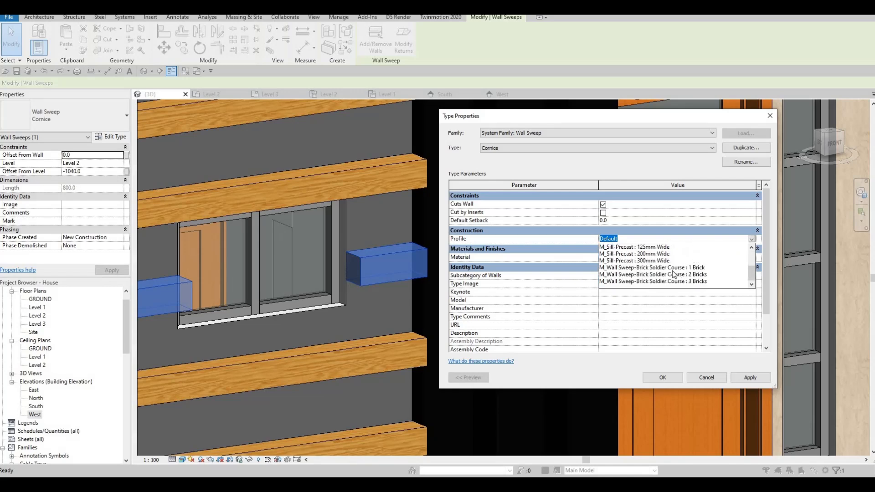
left_click(747, 381)
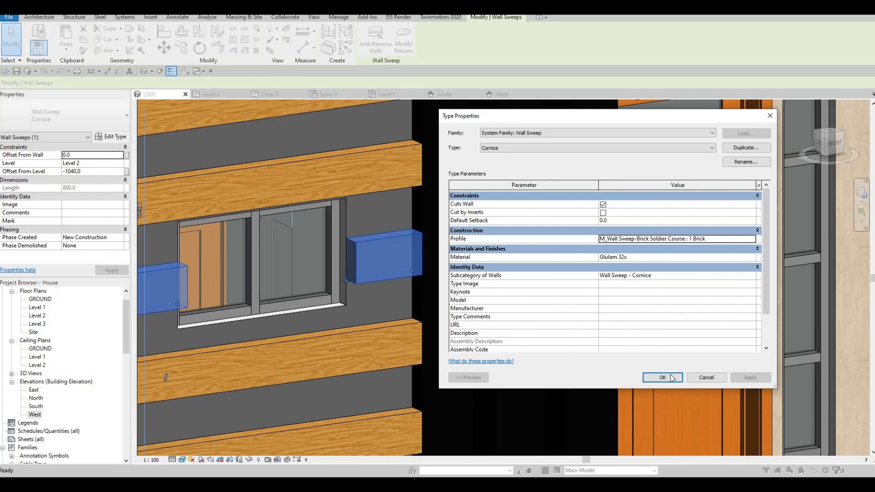
scroll(337, 259, "down", 4)
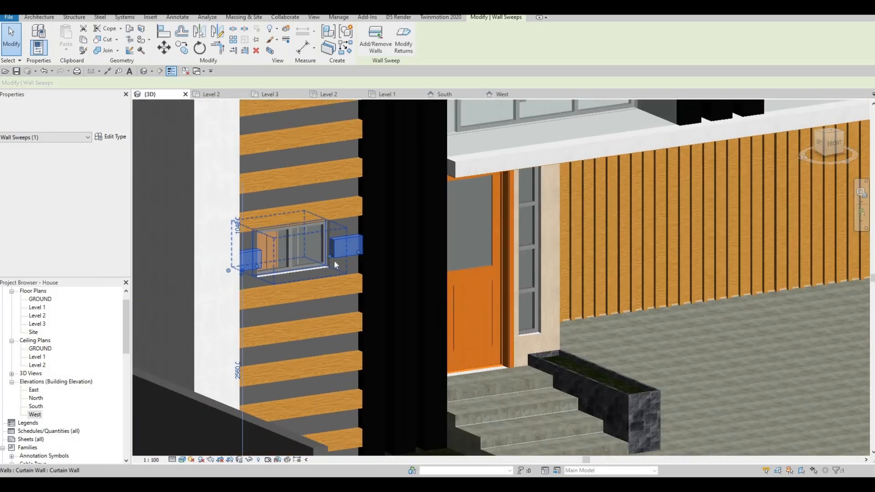
key("Escape")
- In the South elevation, select all wall sweep instances and nudge them down together in small increments
scroll(331, 256, "down", 5)
middle_click_drag(313, 258, 350, 117, "shift")
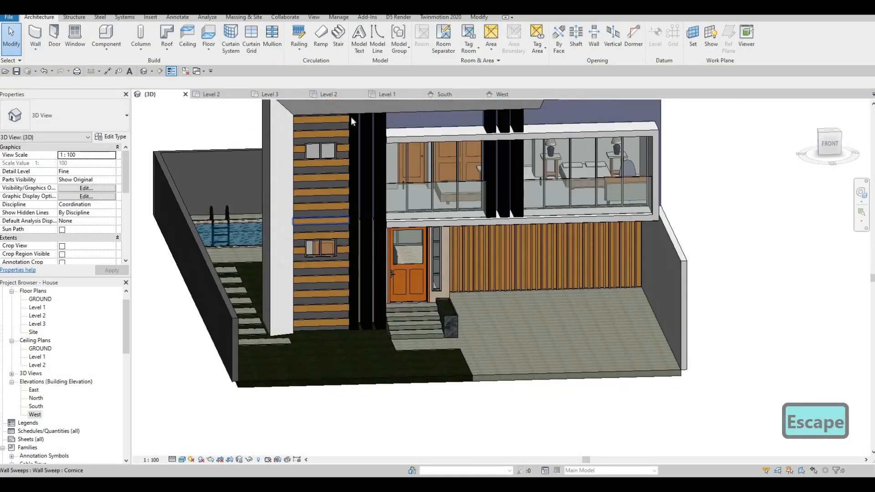
left_click(455, 93)
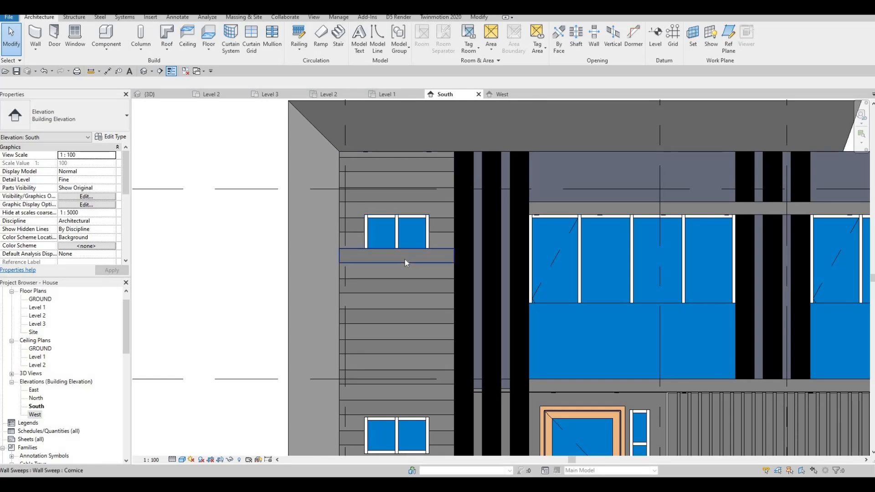
left_click(404, 259)
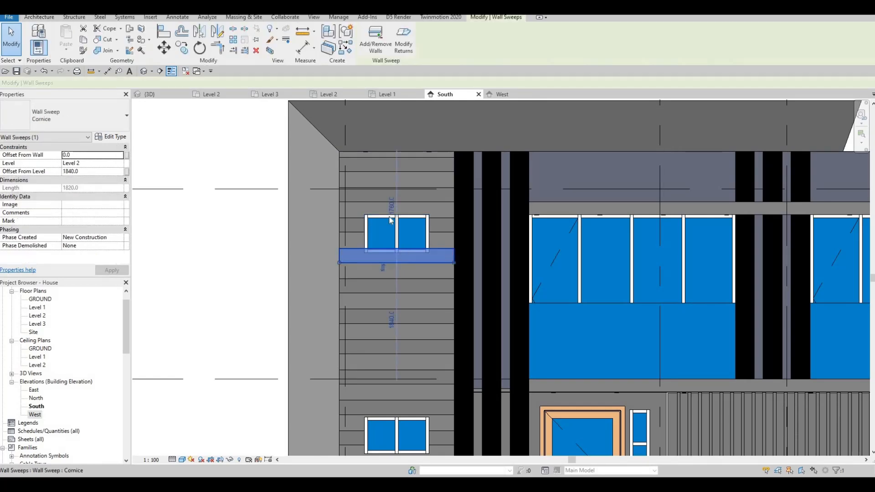
right_click(367, 190)
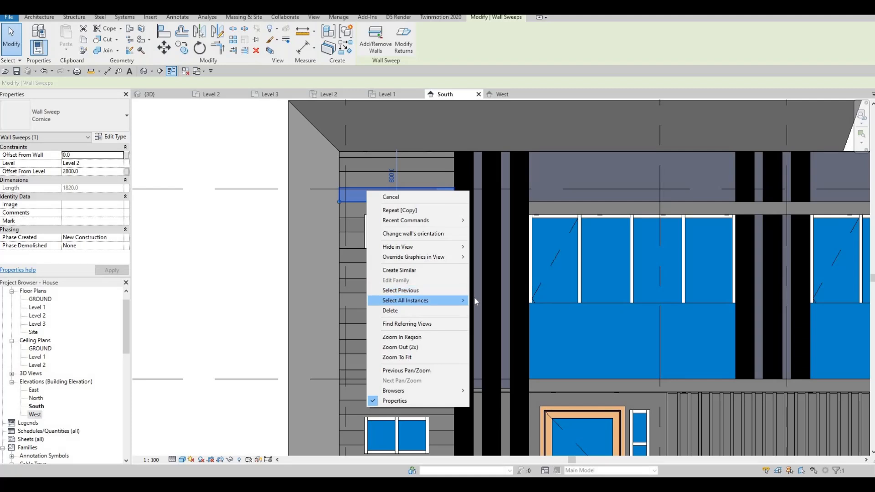
mouse_move(464, 301)
left_click(500, 300)
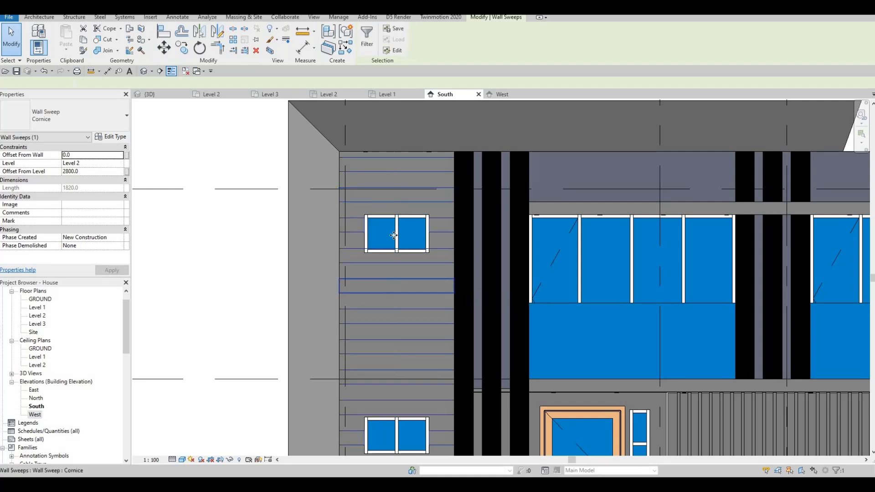
scroll(396, 239, "down", 1)
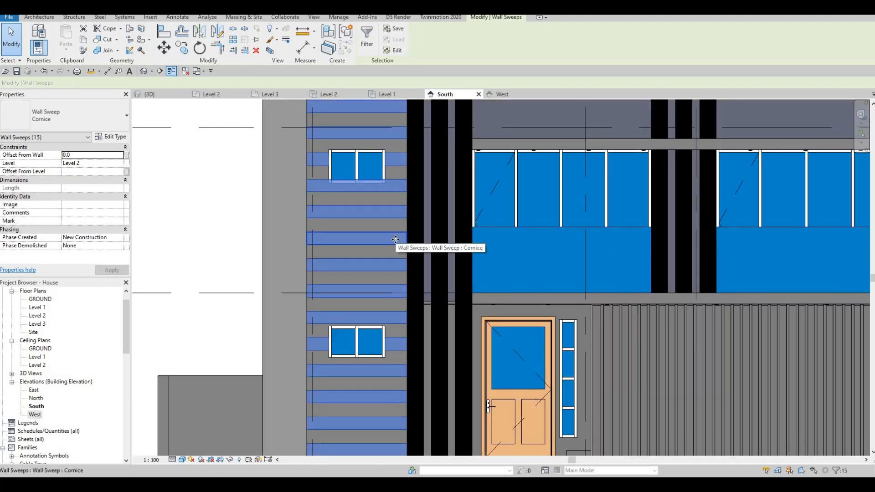
scroll(395, 239, "down", 1)
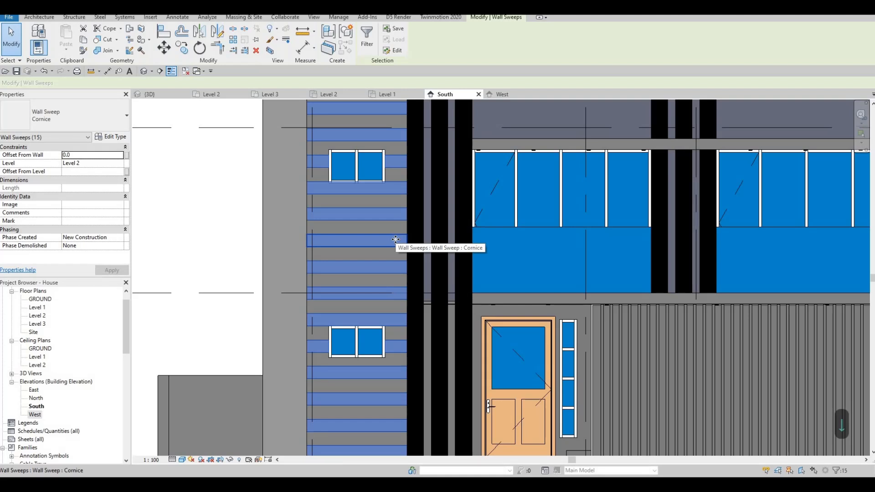
scroll(395, 239, "down", 1)
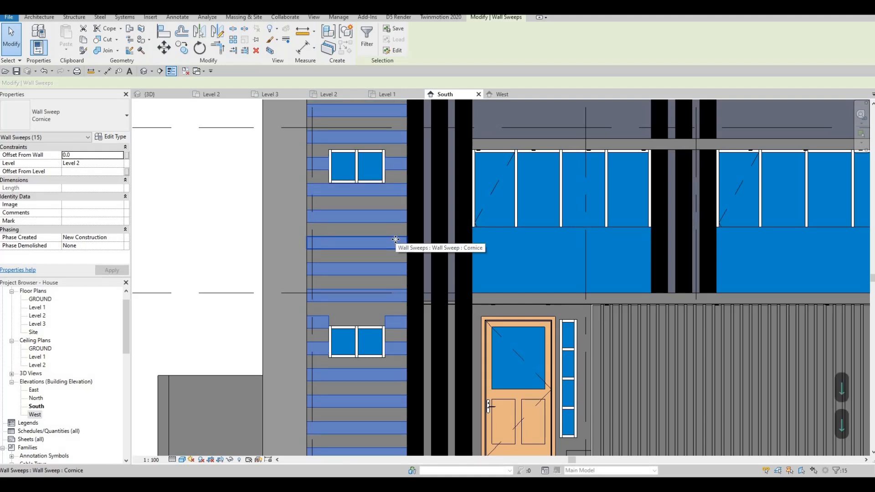
key("Down")
key("Down")
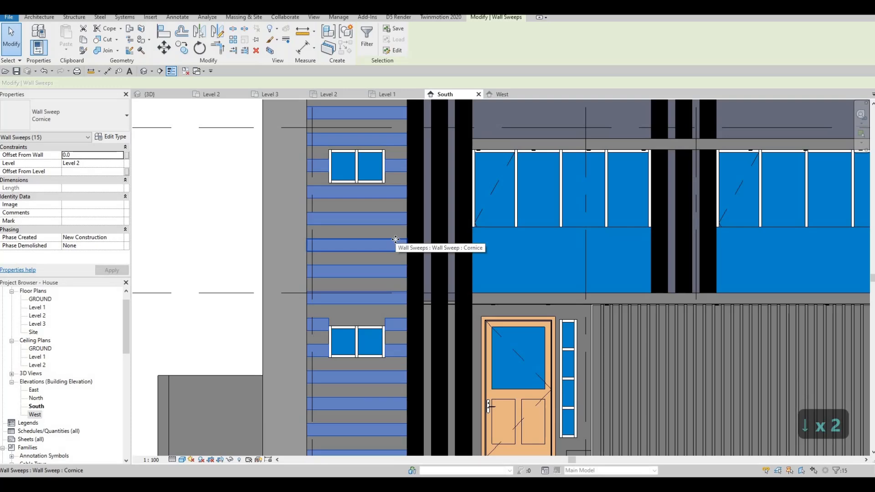
key("Escape")
key("Escape")
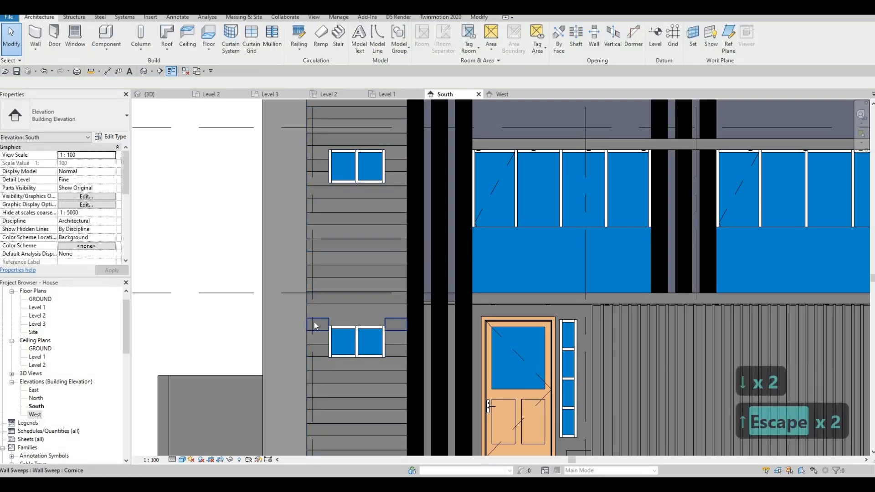
- Examine in the 3D view how the wall sweeps line up with the narrow wall's windows, top and base
scroll(314, 319, "down", 2)
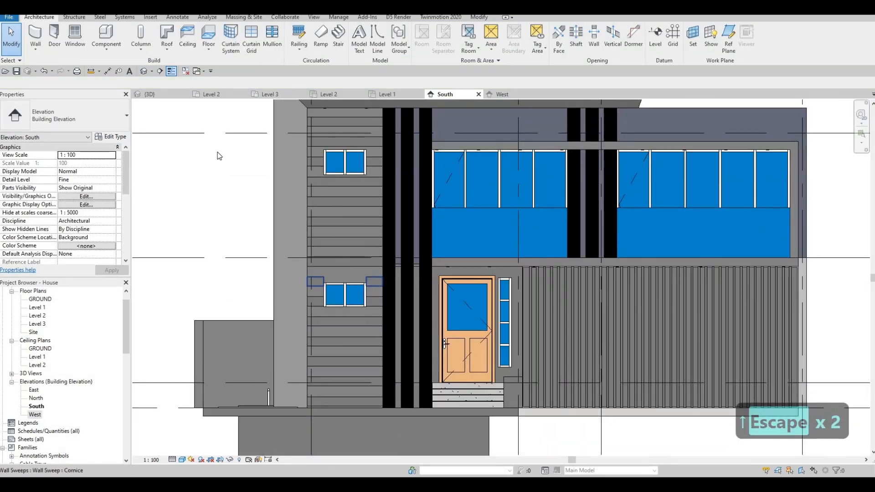
key("Escape")
left_click(152, 94)
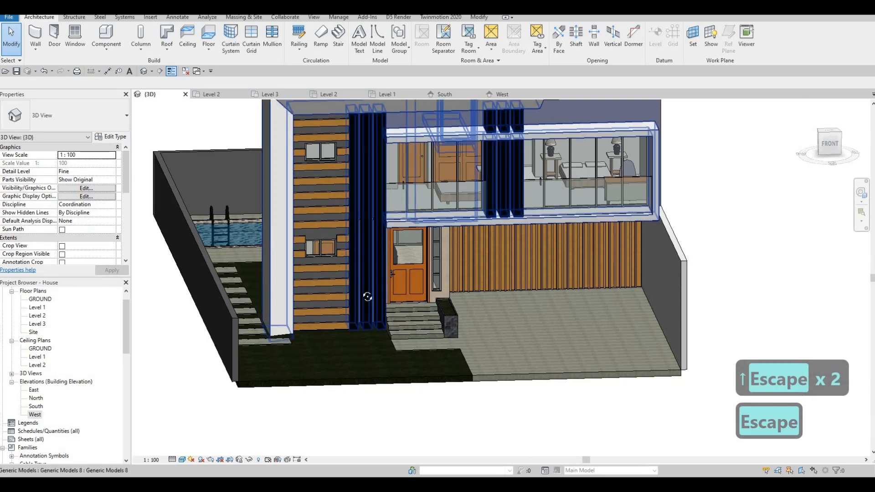
middle_click_drag(367, 296, 330, 278, "shift")
middle_click_drag(392, 267, 330, 264, "shift")
scroll(329, 264, "up", 5)
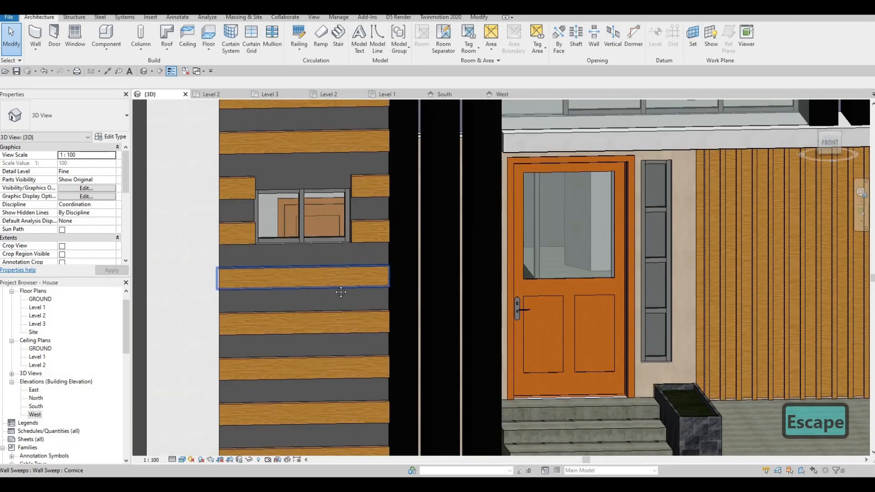
scroll(341, 292, "down", 5)
middle_click_drag(334, 272, 297, 327, "shift")
key("Escape")
key("Escape")
middle_click_drag(293, 265, 303, 266, "shift")
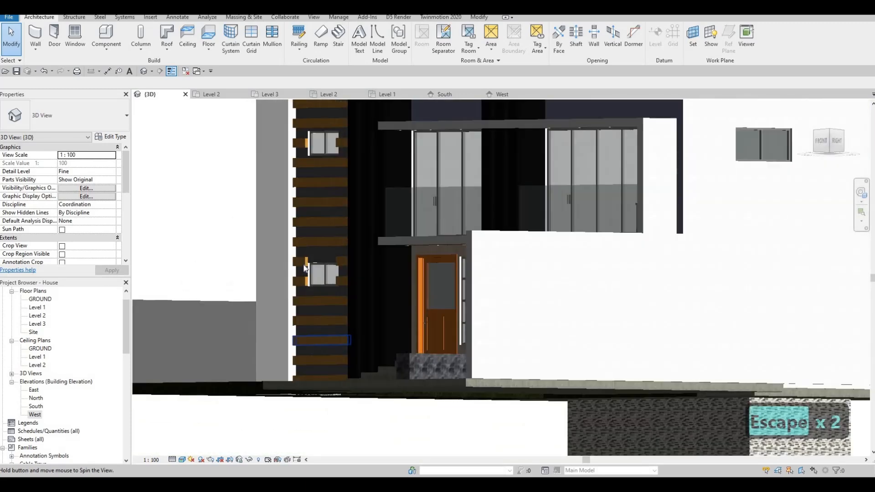
- Select all wall sweeps visible in the 3D view, then raise and fine-tune their height with small nudges in the South elevation
left_click(304, 263)
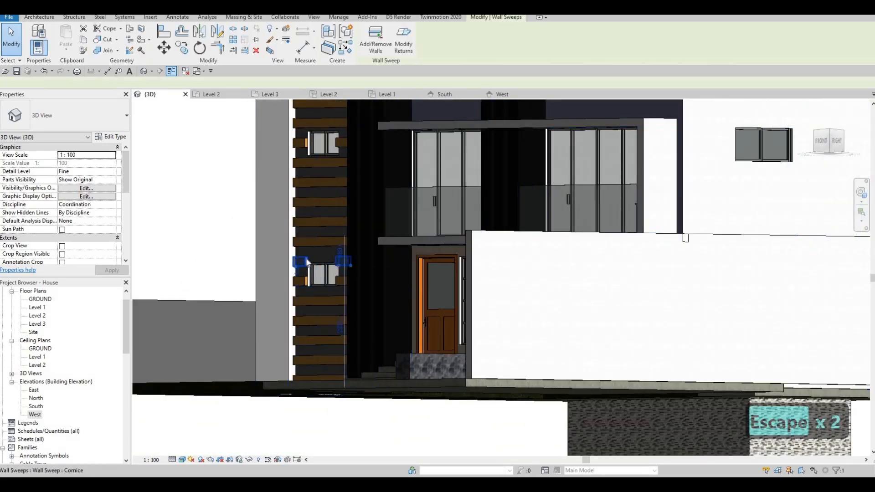
right_click(304, 263)
mouse_move(415, 131)
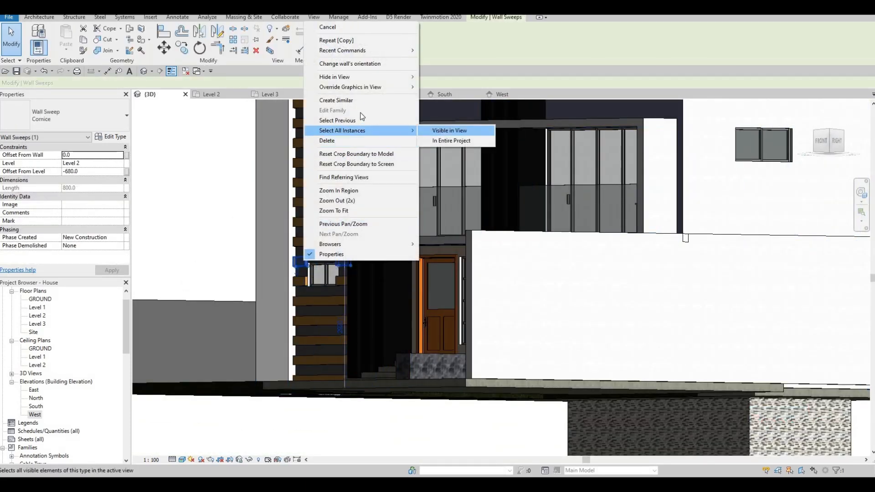
left_click(460, 131)
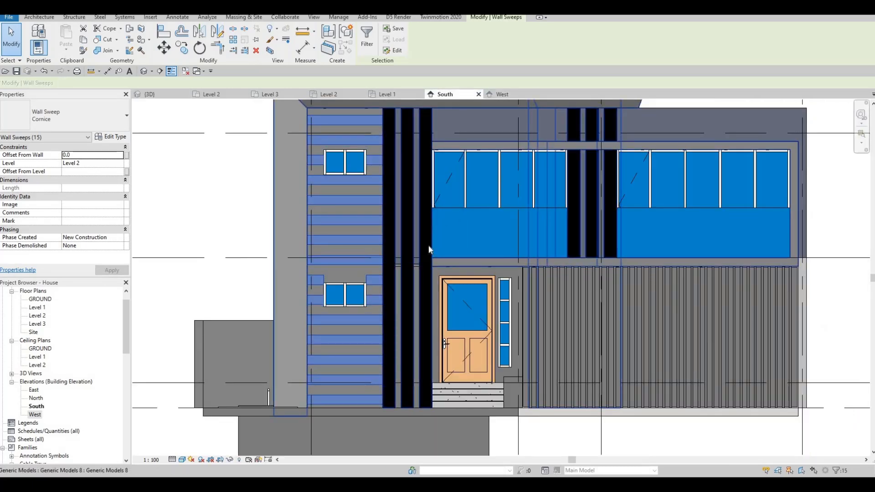
key("Up")
key("Up")
key("Up")
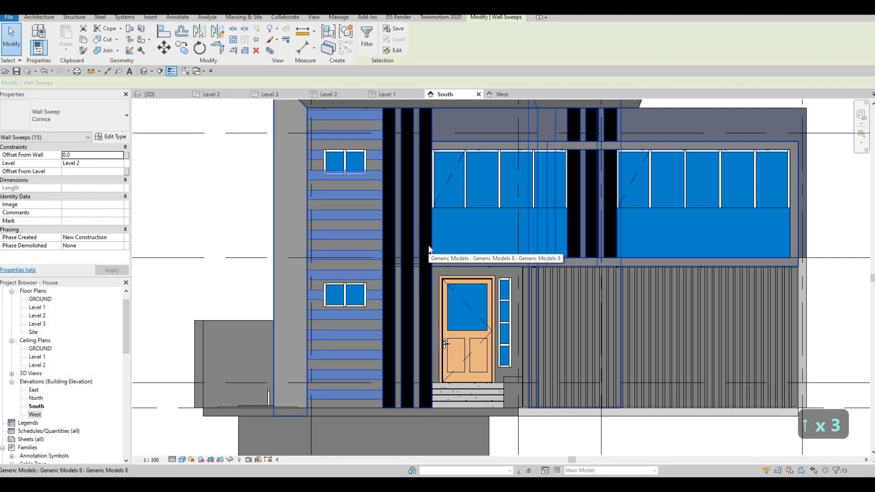
key("Up")
key("Down")
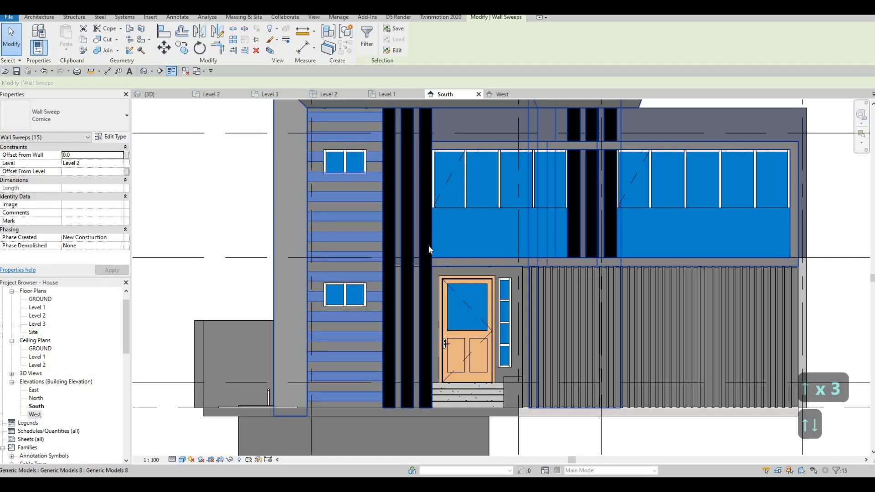
key("Up")
key("Down")
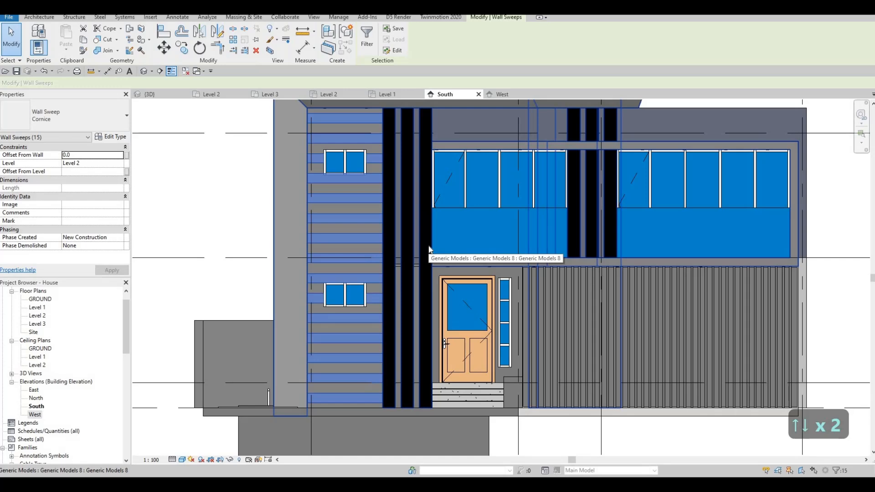
- Select all Cornice wall sweeps in the South elevation and fine-tune their height against the upper window's sill with small nudges down and up
key("Escape")
key("Escape")
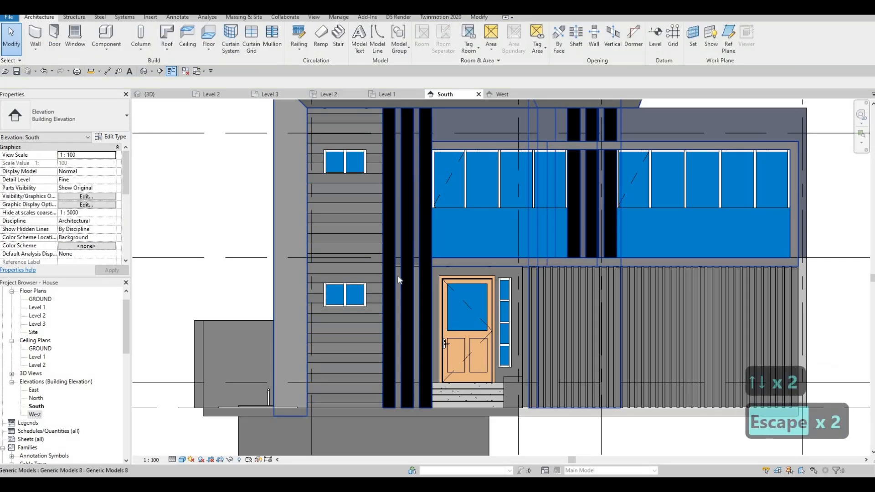
left_click(321, 177)
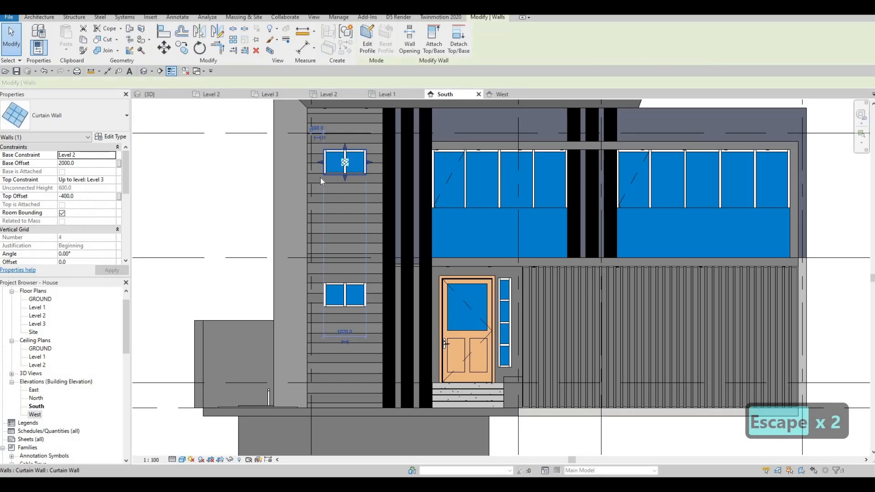
key("Escape")
left_click(321, 178)
right_click(321, 177)
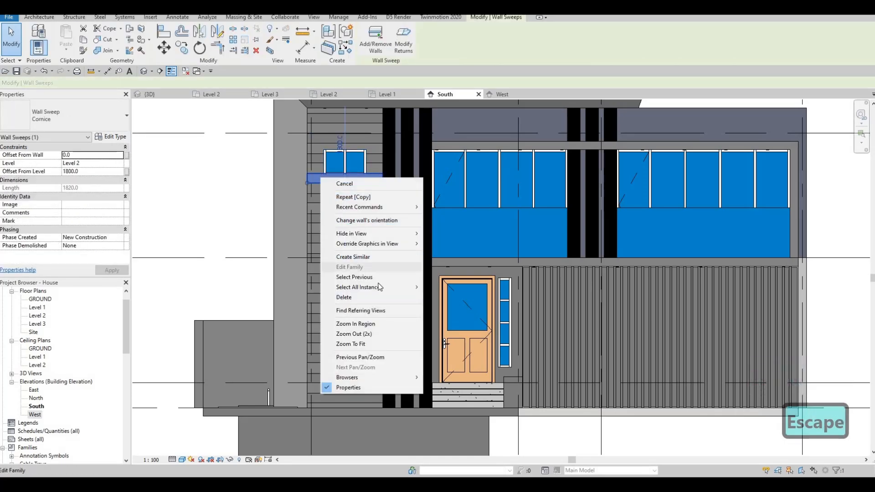
mouse_move(374, 287)
left_click(453, 287)
scroll(290, 163, "up", 5)
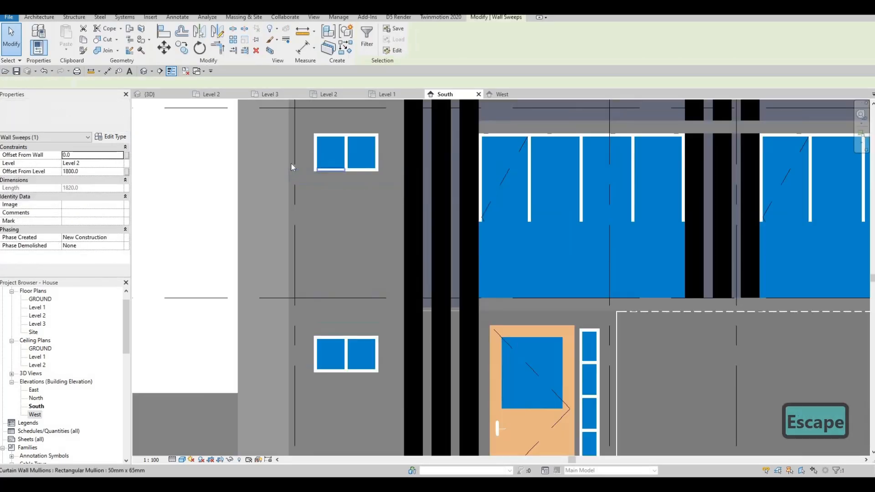
key("Down")
key("Down")
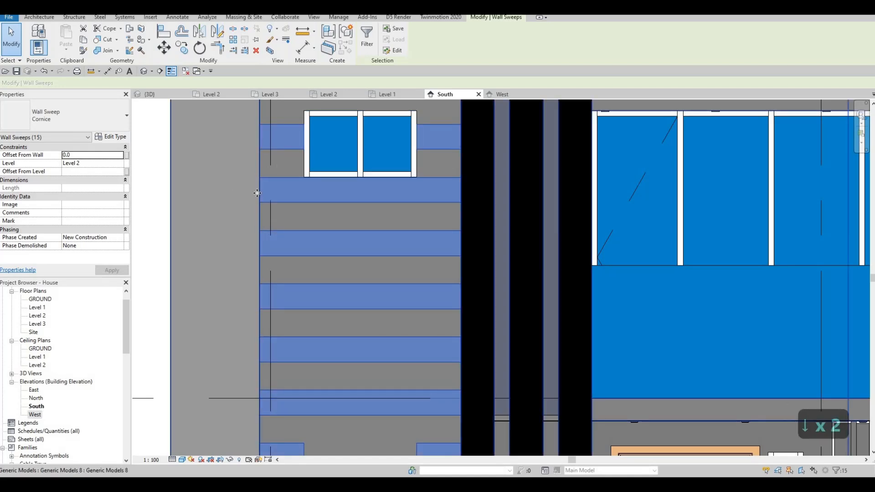
scroll(257, 193, "down", 2)
key("Up")
key("Up")
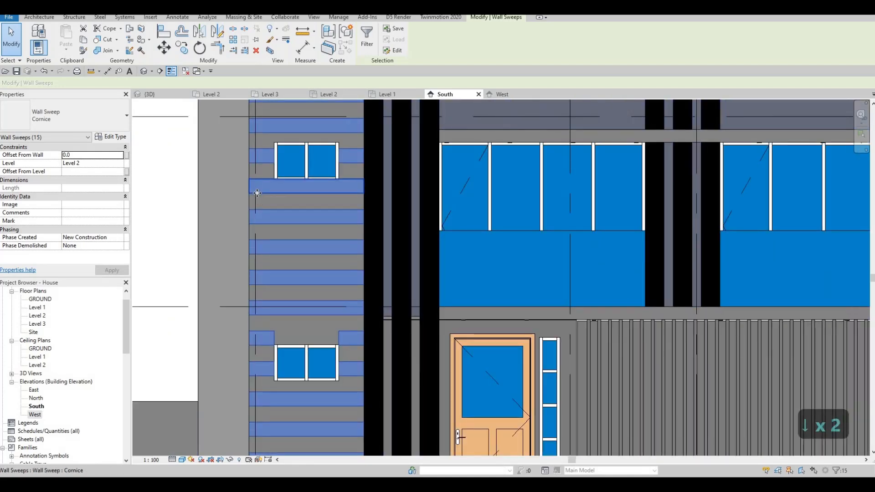
key("Escape")
key("Escape")
key("Escape")
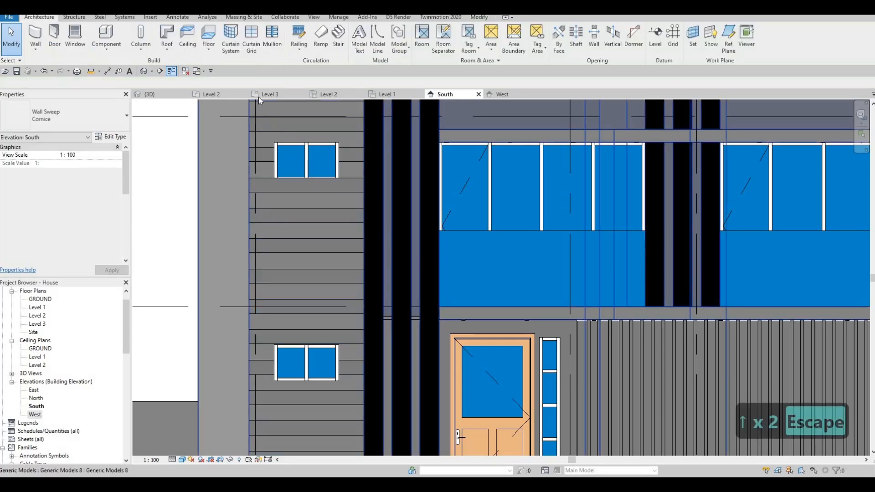
- Examine the timber wall sweeps and the whole front facade in the 3D view from the front, low down and a raised corner angle
left_click(171, 95)
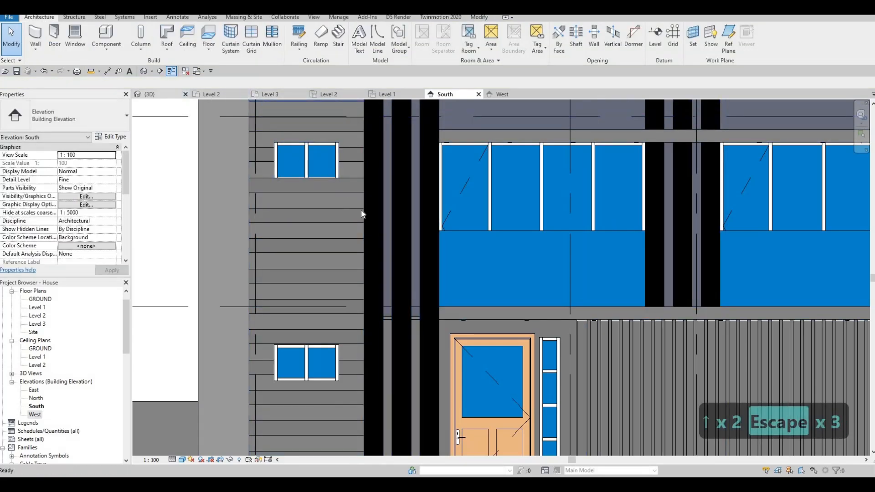
key("Escape")
middle_click_drag(348, 194, 368, 212, "shift")
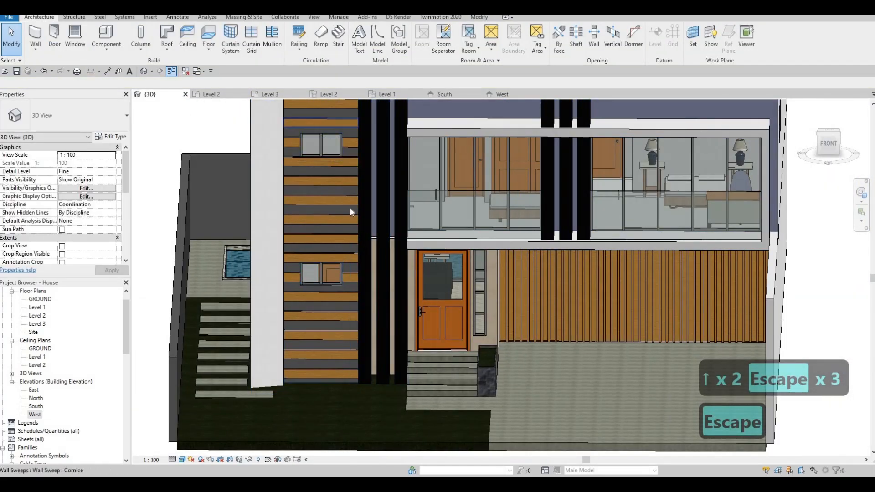
middle_click_drag(348, 160, 338, 338)
scroll(344, 296, "down", 2)
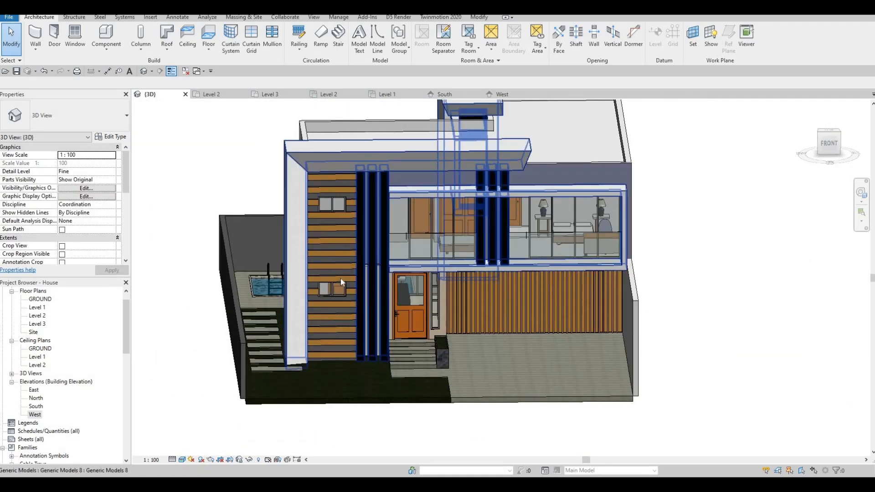
scroll(340, 279, "up", 5)
scroll(359, 346, "down", 3)
middle_click_drag(392, 307, 536, 416, "shift")
key("Escape")
key("Escape")
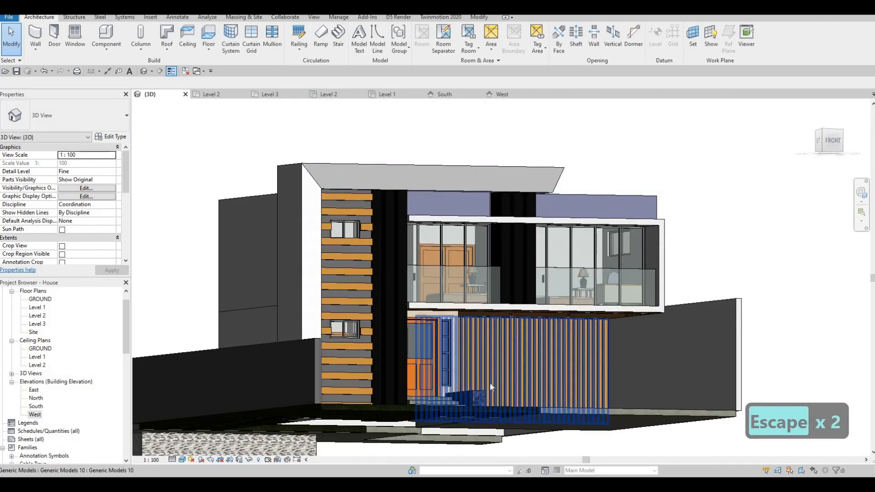
middle_click_drag(489, 382, 458, 407, "shift")
scroll(489, 431, "down", 2)
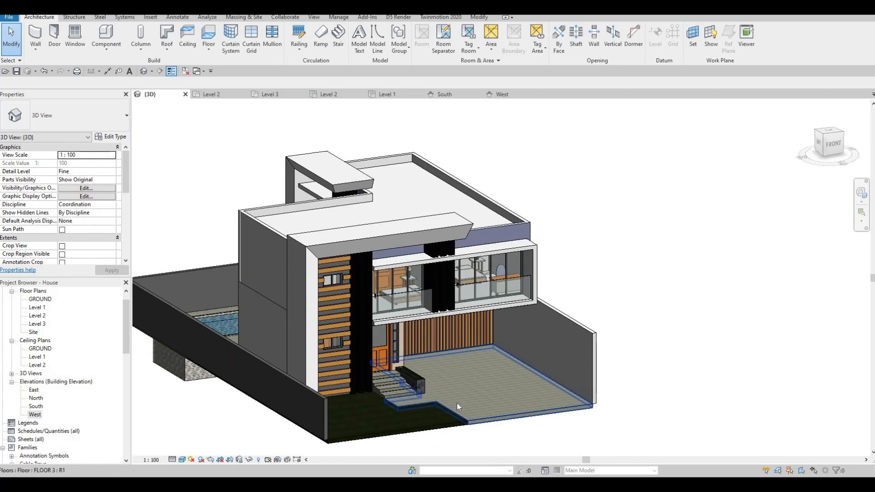